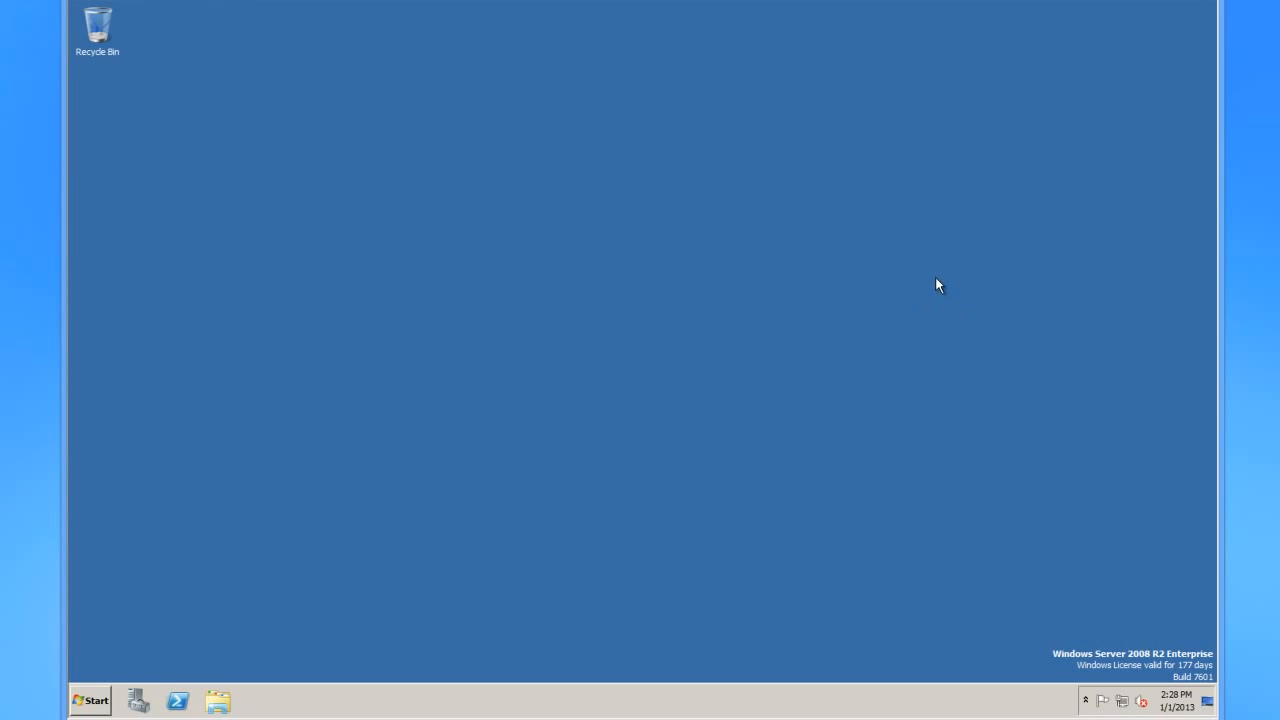
{"action": "left_click", "coordinate": [140, 700]}
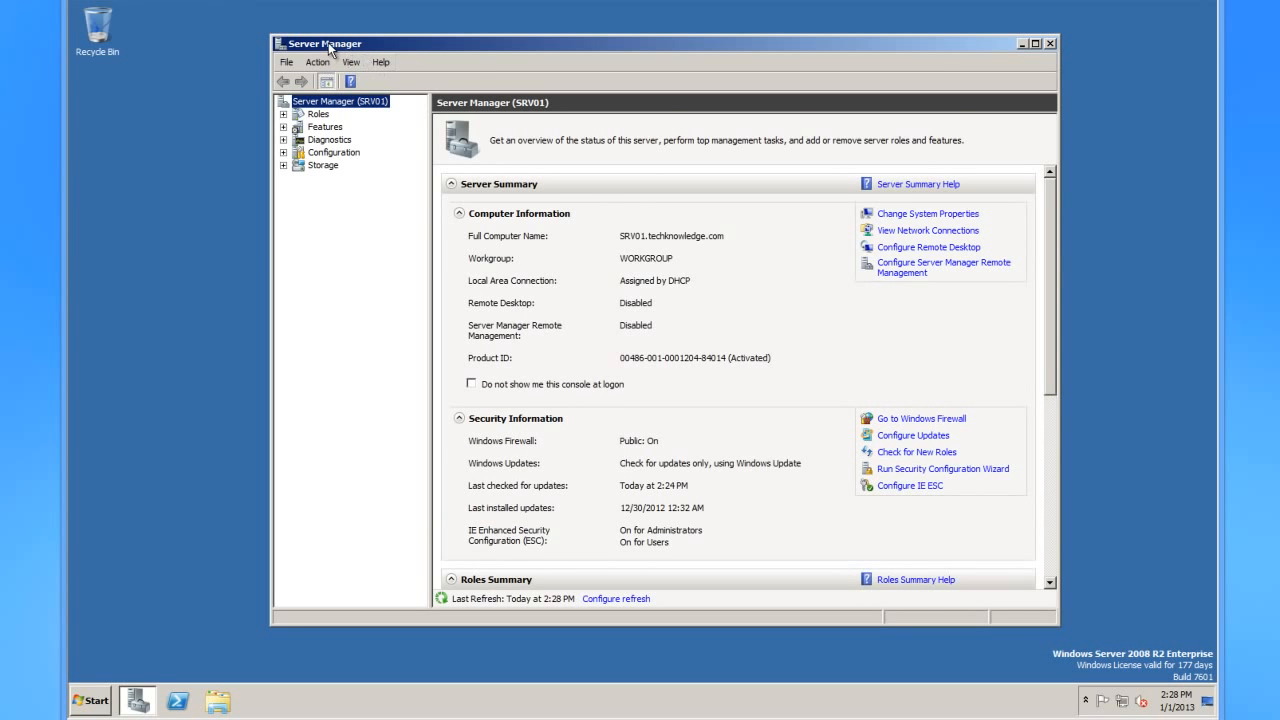
{"action": "left_click_drag", "start_coordinate": [551, 42], "coordinate": [506, 37]}
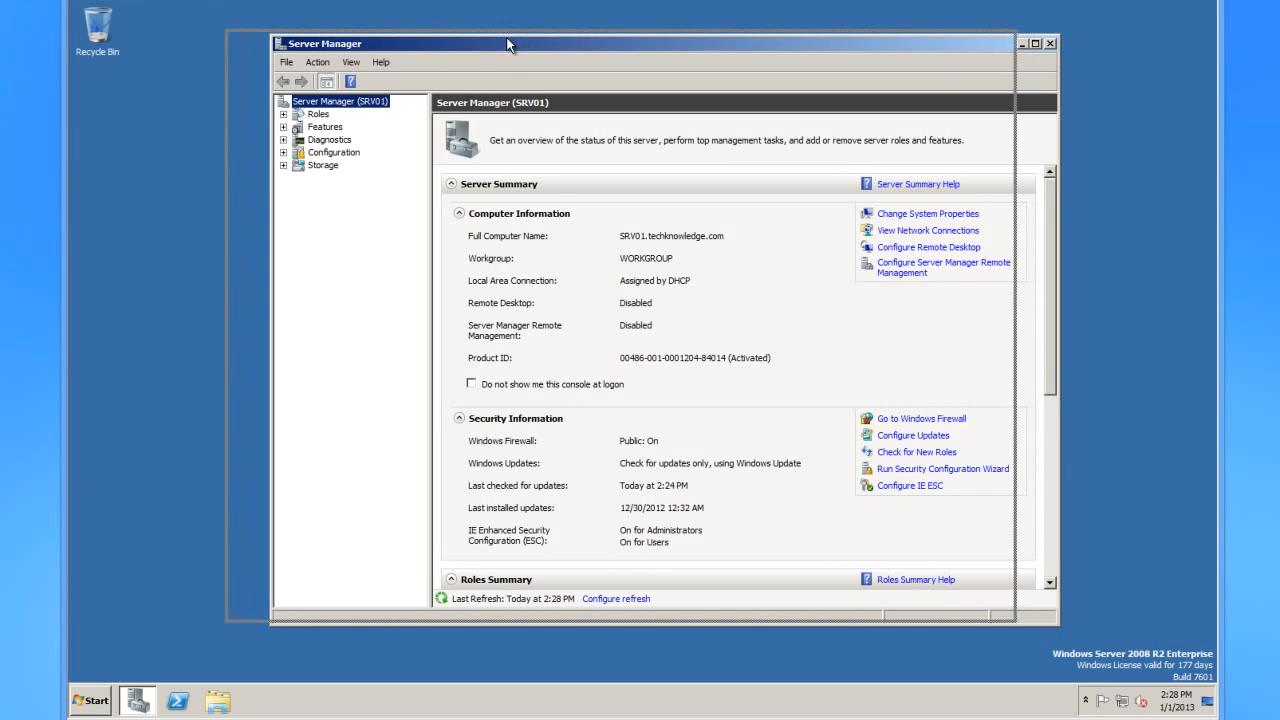
{"action": "left_click_drag", "start_coordinate": [1014, 295], "coordinate": [1040, 77]}
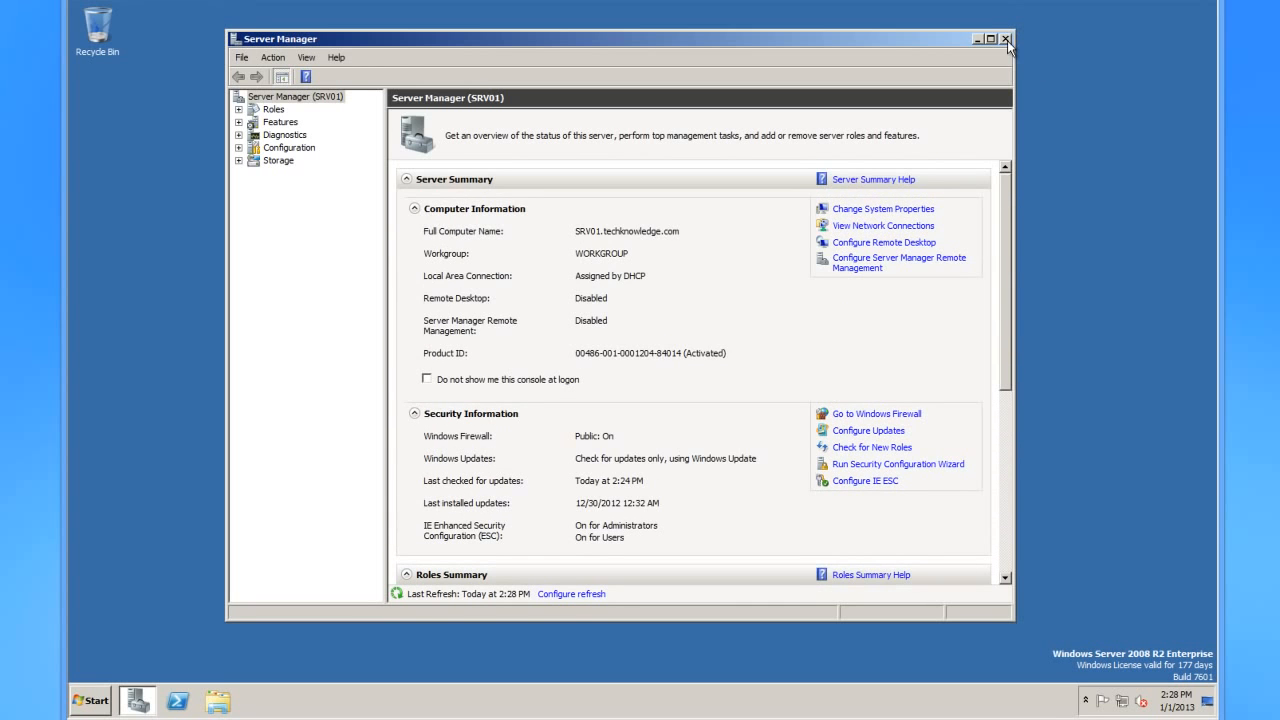
{"action": "left_click", "coordinate": [1006, 39]}
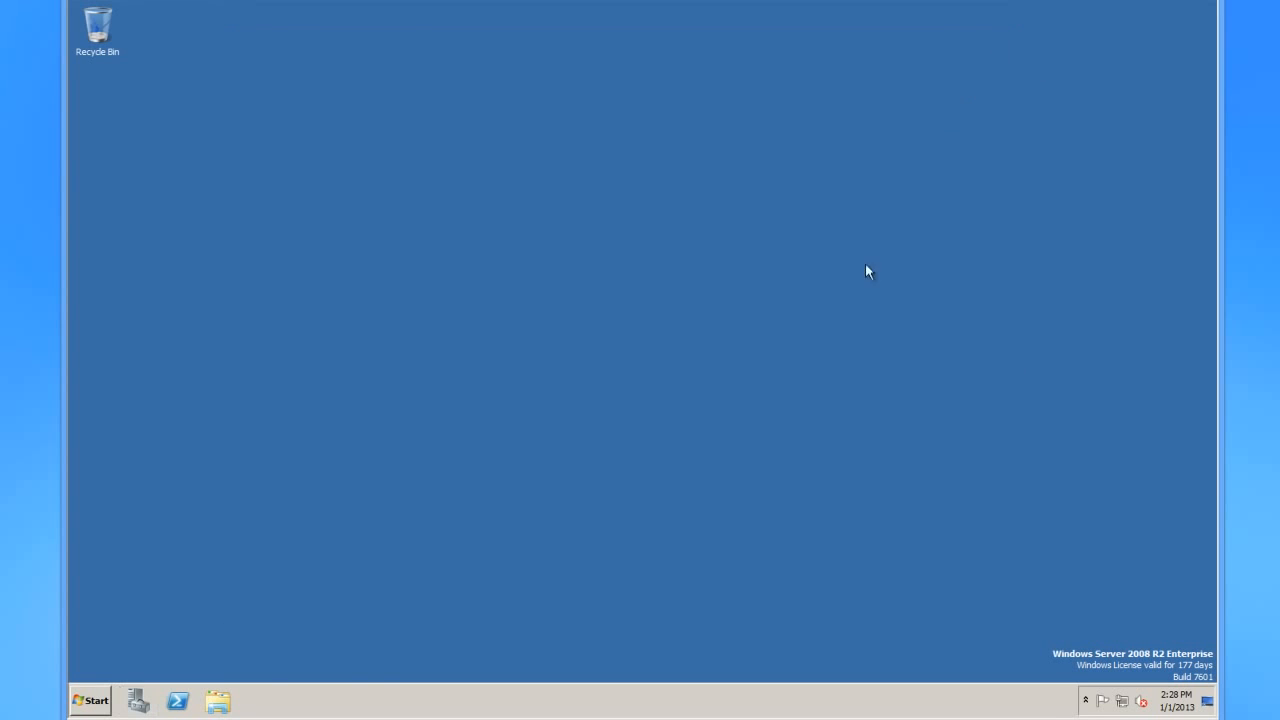
Step: Open the management console for this computer and review its security, roles and features summaries
{"action": "left_click", "coordinate": [90, 700]}
{"action": "right_click", "coordinate": [311, 450]}
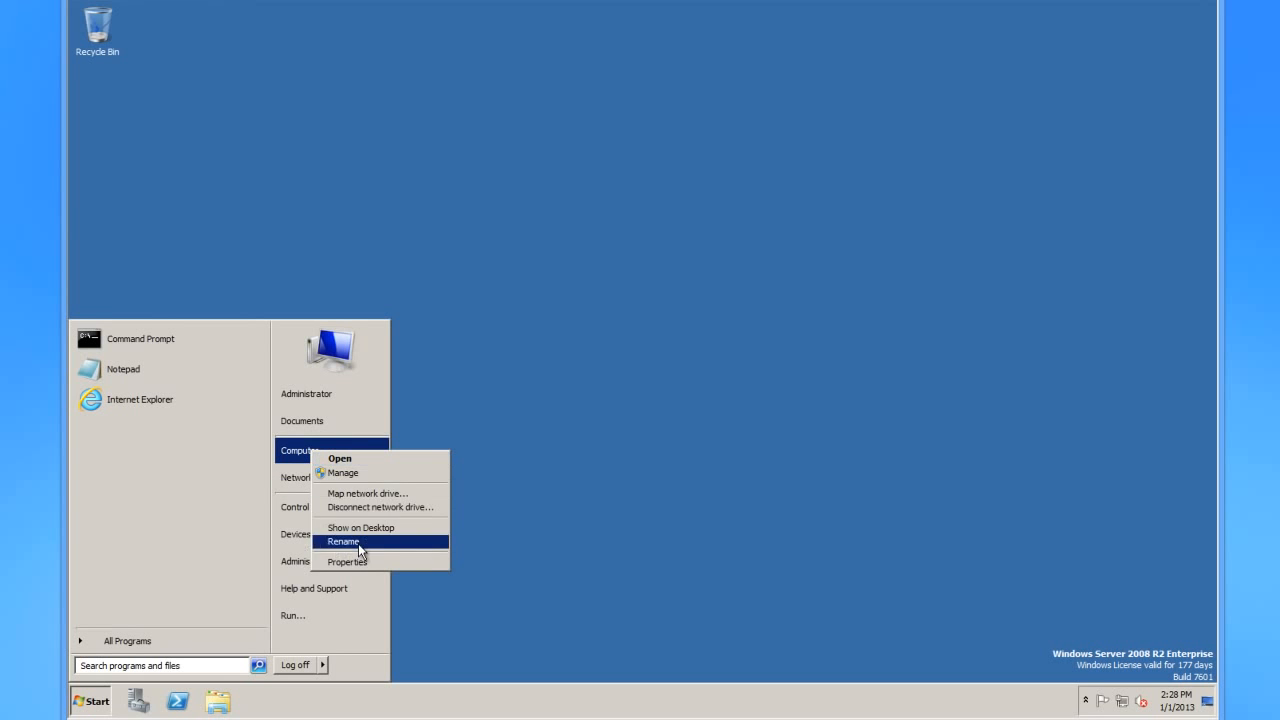
{"action": "left_click", "coordinate": [346, 475]}
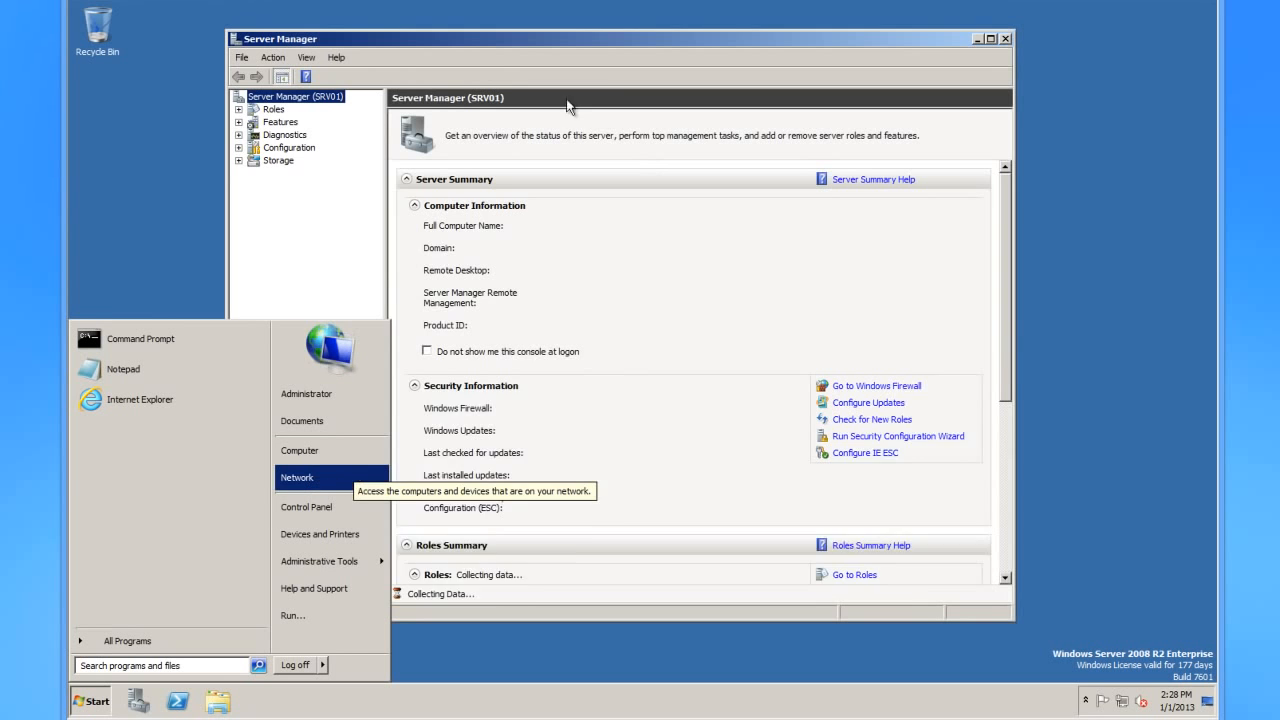
{"action": "left_click_drag", "start_coordinate": [583, 36], "coordinate": [630, 42]}
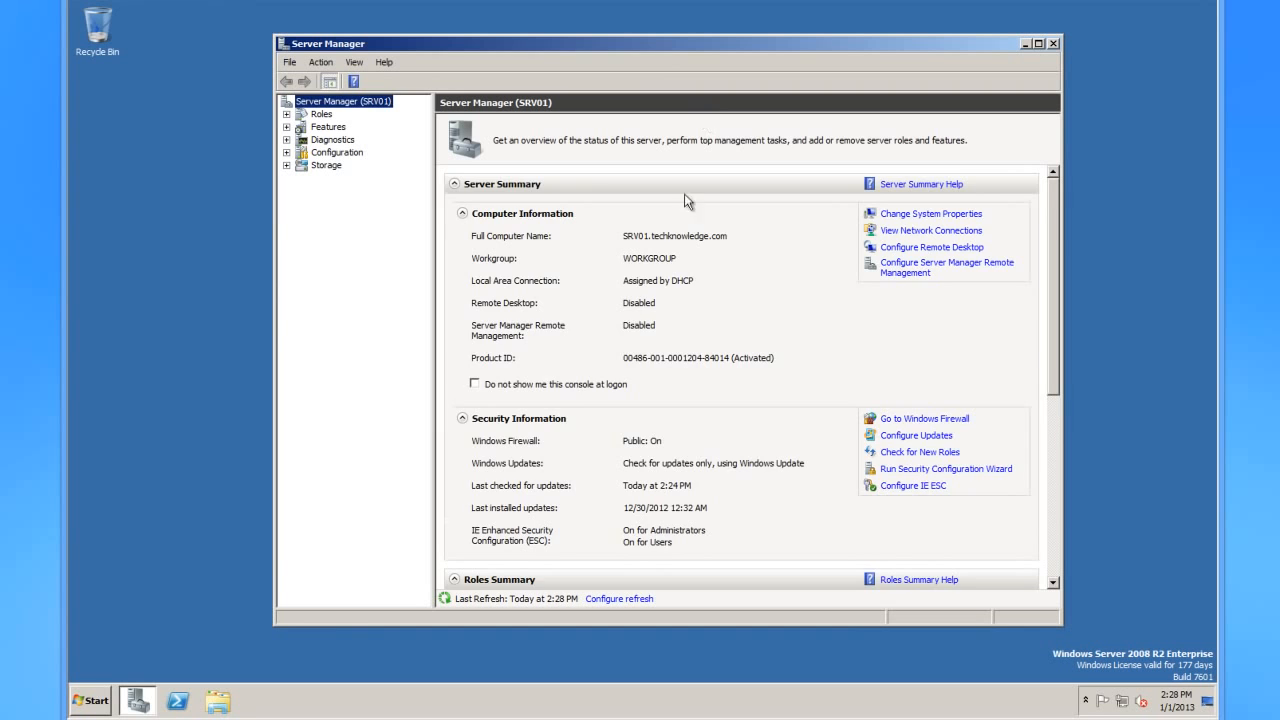
{"action": "scroll", "coordinate": [690, 202], "scroll_direction": "down", "scroll_amount": 2}
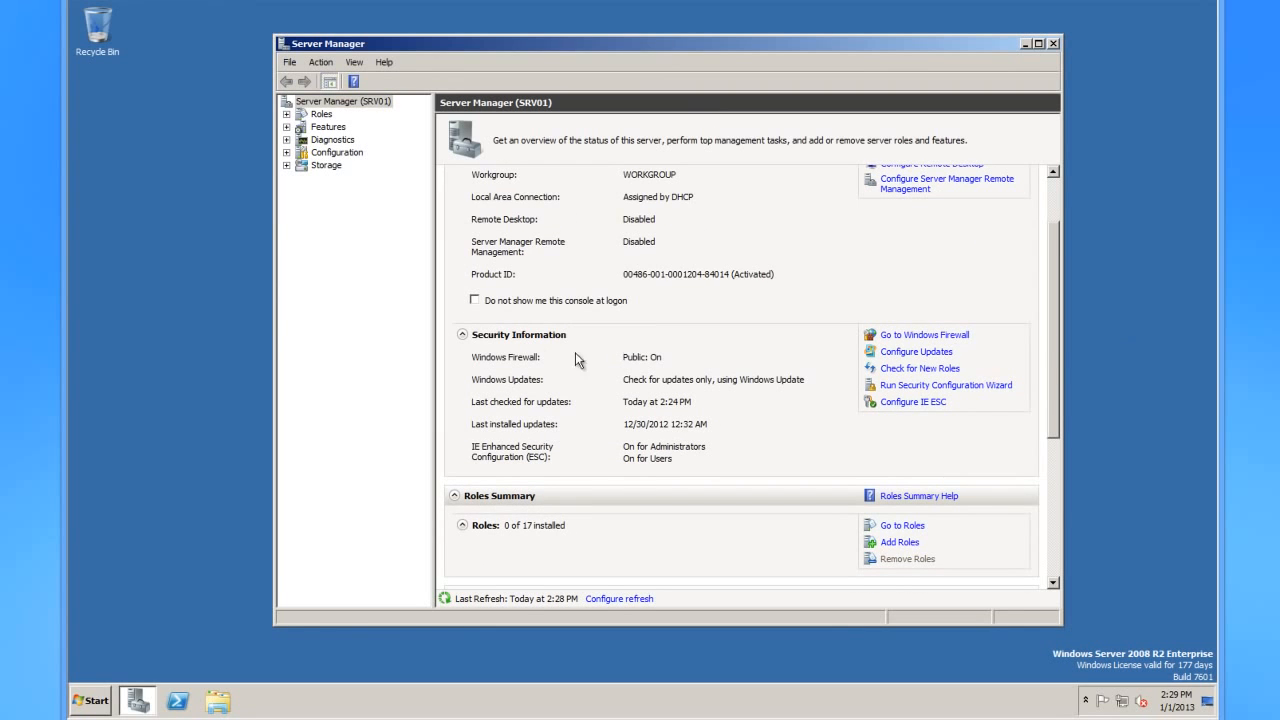
{"action": "left_click_drag", "start_coordinate": [1058, 350], "coordinate": [1054, 479]}
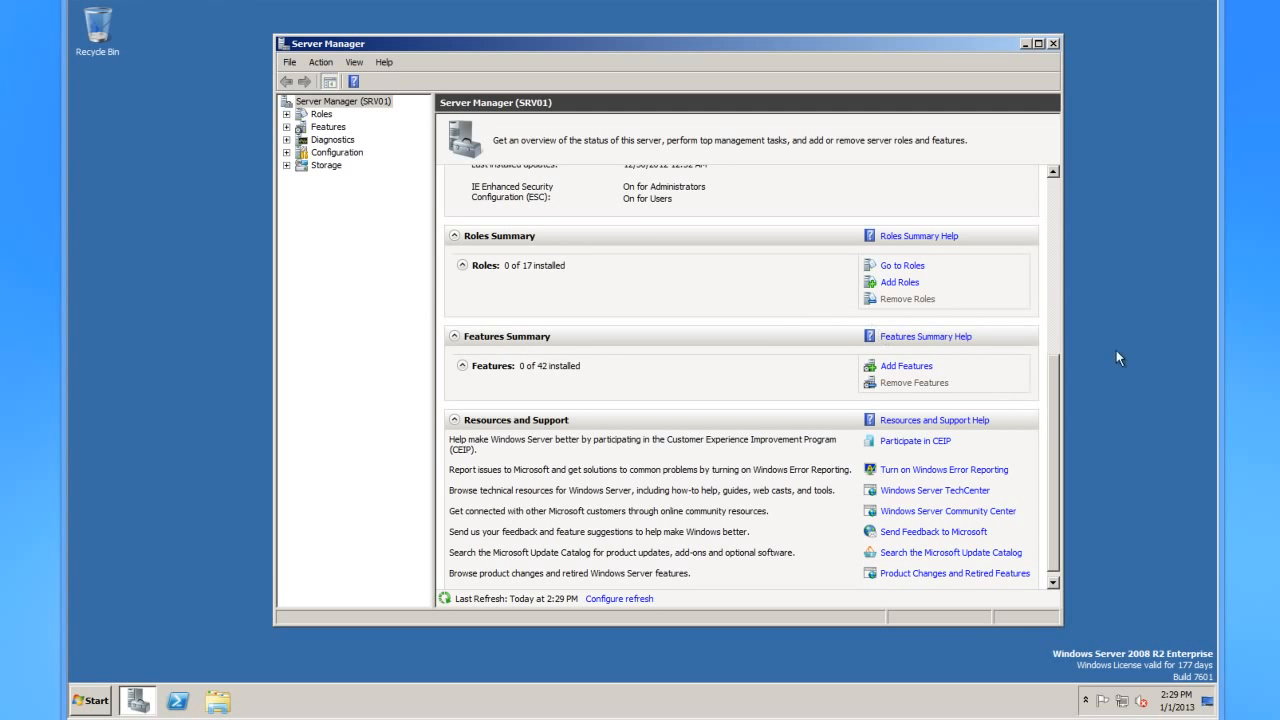
{"action": "left_click_drag", "start_coordinate": [1058, 398], "coordinate": [1014, 317]}
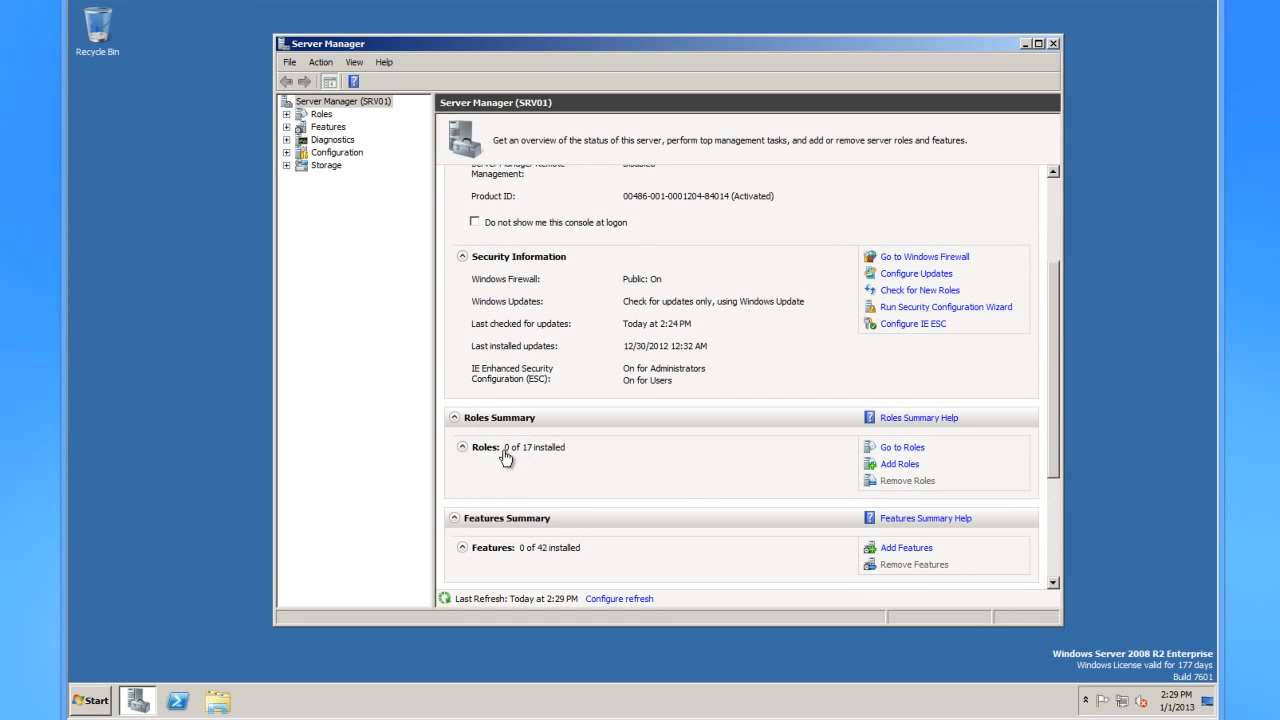
Step: Start adding a server role and proceed past the introductory page to the role selection, leaving that page enabled for future runs
{"action": "left_click", "coordinate": [896, 466]}
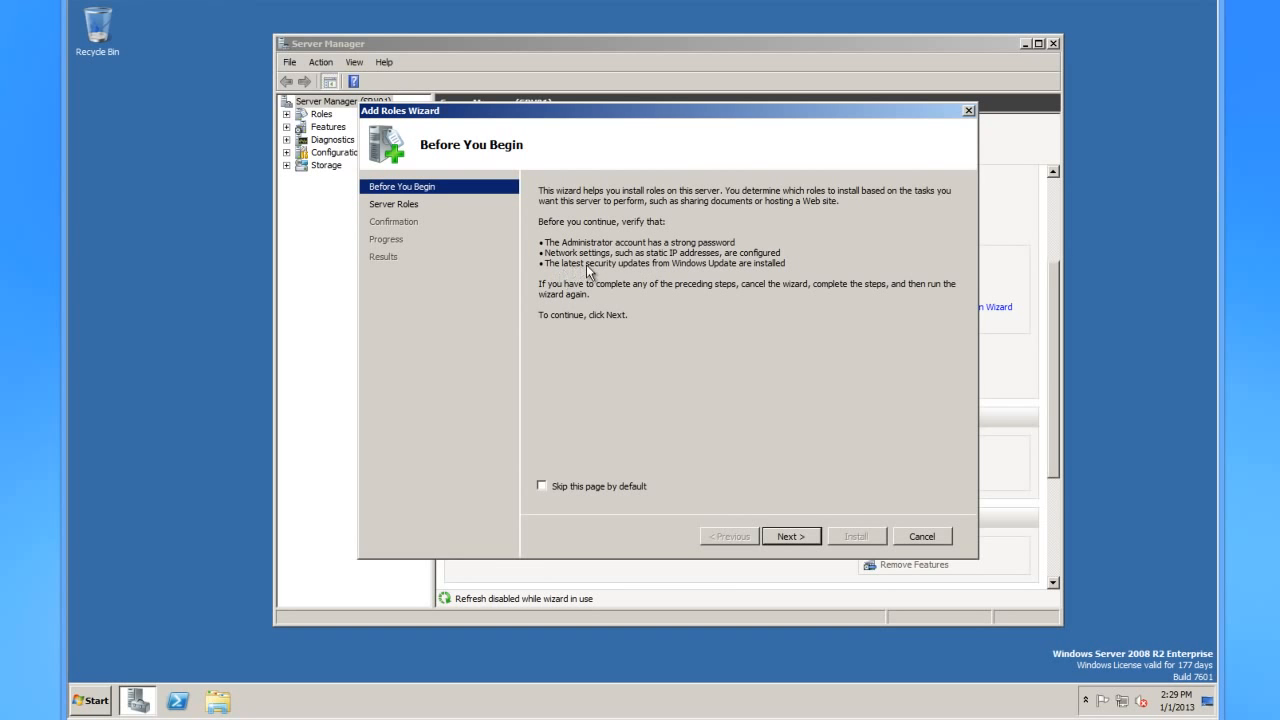
{"action": "left_click", "coordinate": [541, 486]}
{"action": "left_click", "coordinate": [541, 486]}
{"action": "left_click", "coordinate": [780, 538]}
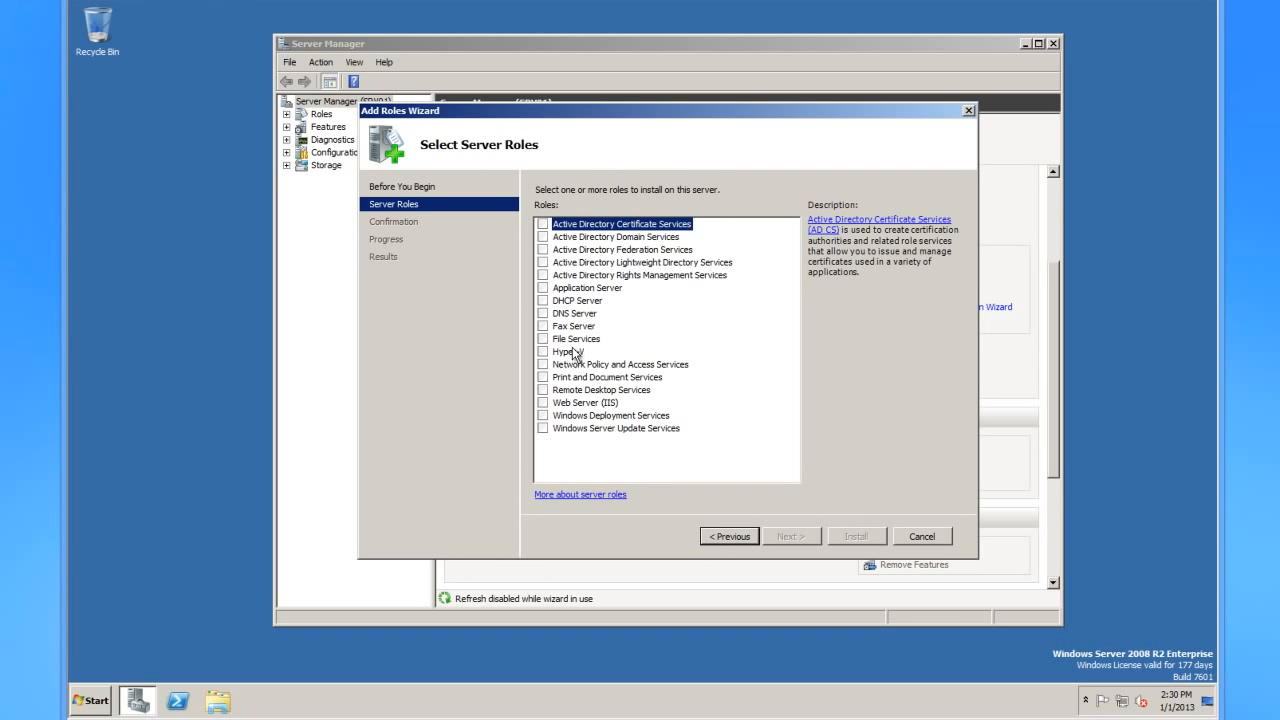
Step: Select the Active Directory Domain Services role for installation and add its required .NET Framework 3.5.1 features
{"action": "left_click", "coordinate": [614, 275]}
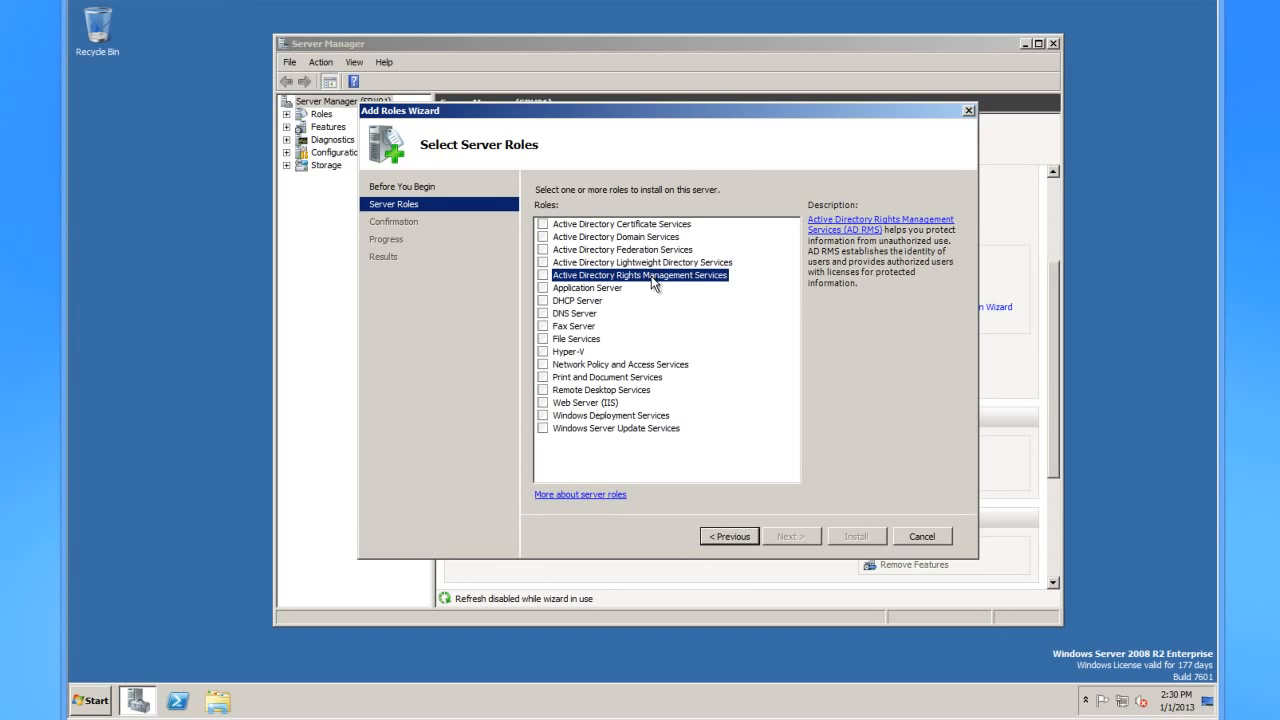
{"action": "left_click", "coordinate": [595, 237]}
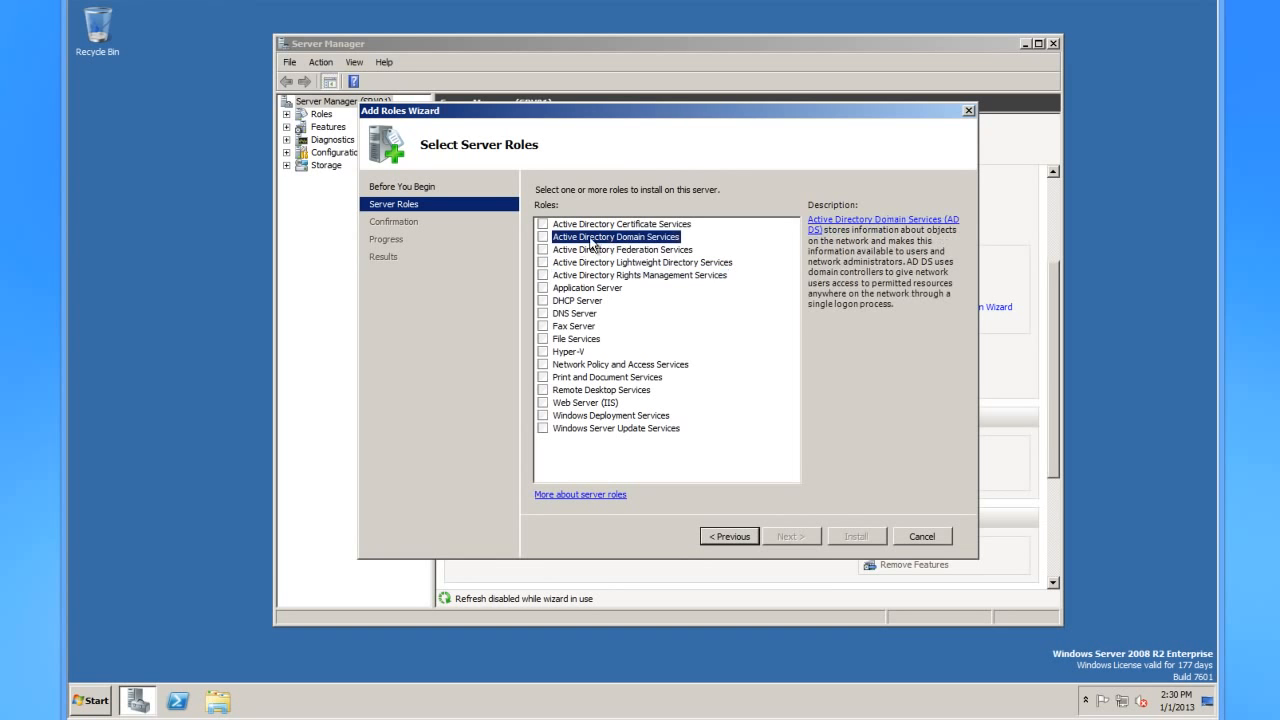
{"action": "left_click", "coordinate": [657, 264]}
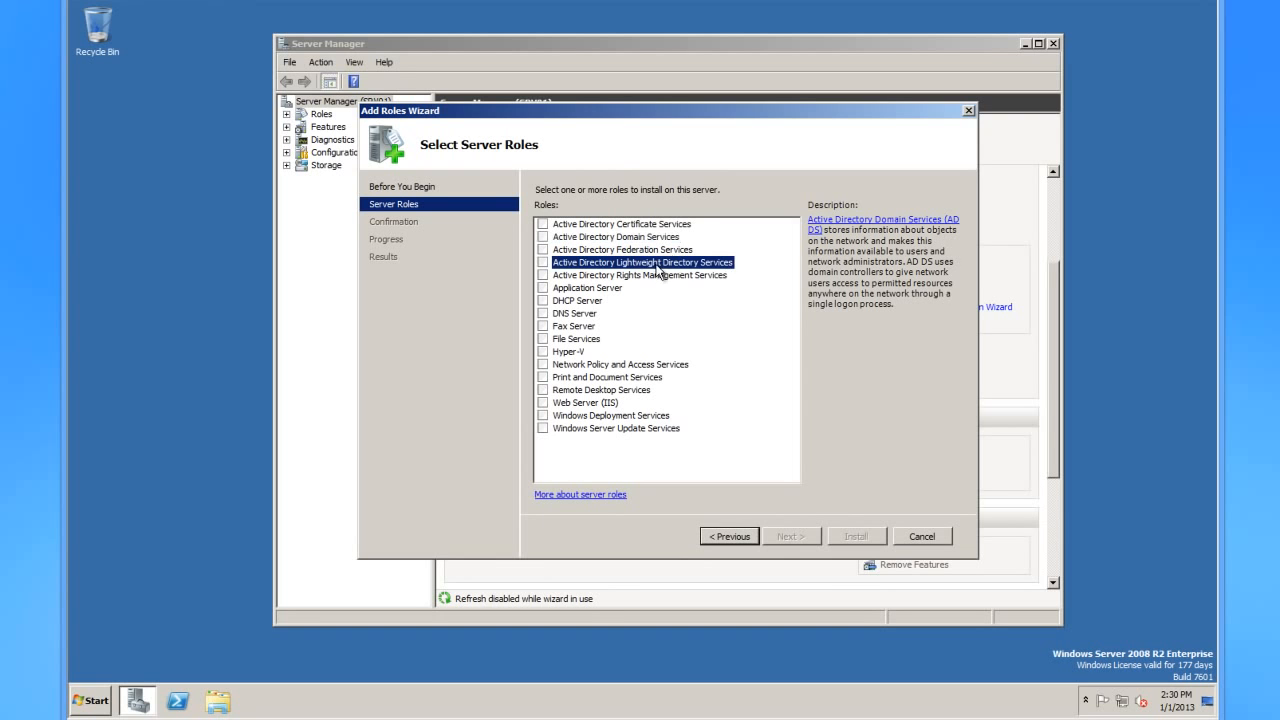
{"action": "left_click", "coordinate": [678, 278]}
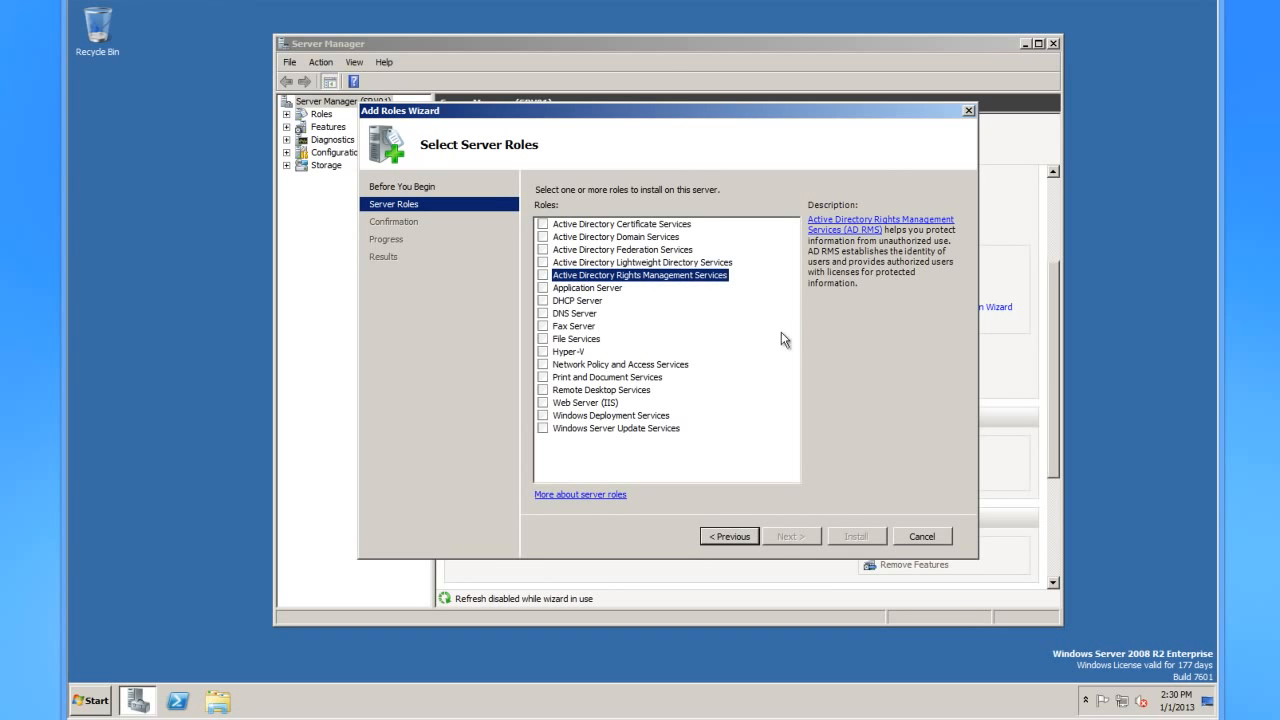
{"action": "left_click", "coordinate": [592, 238]}
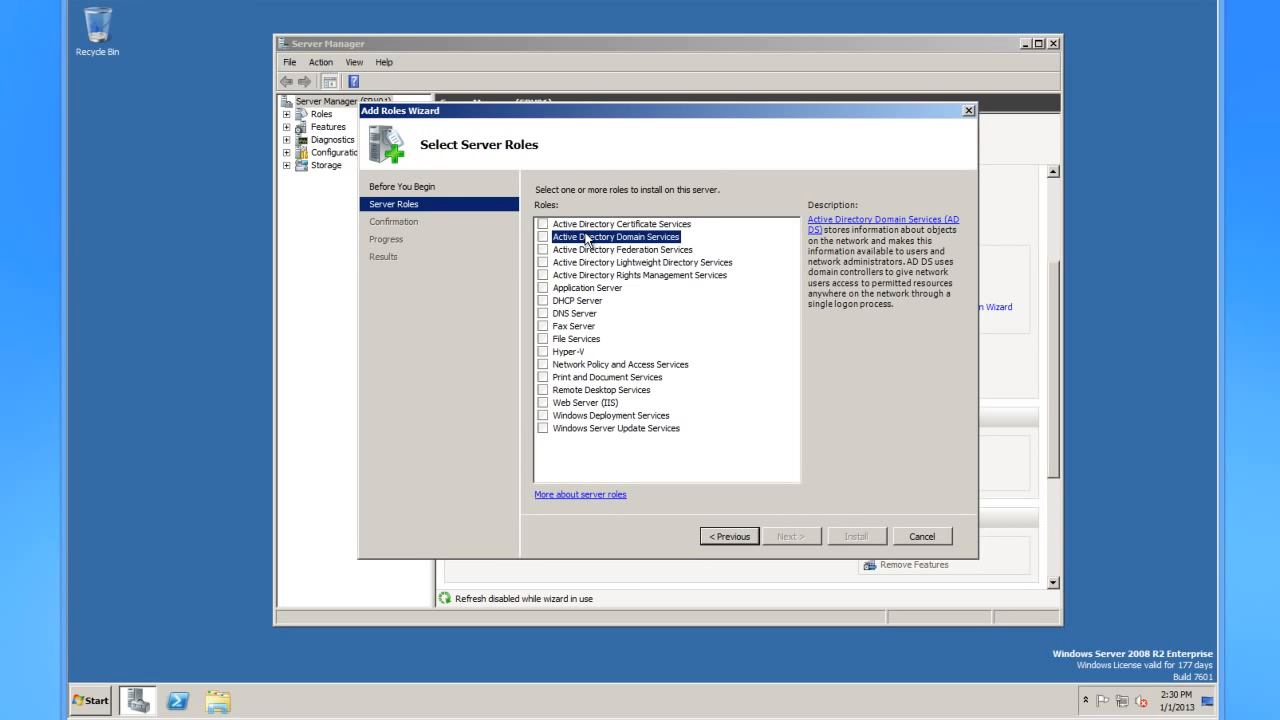
{"action": "left_click", "coordinate": [543, 236]}
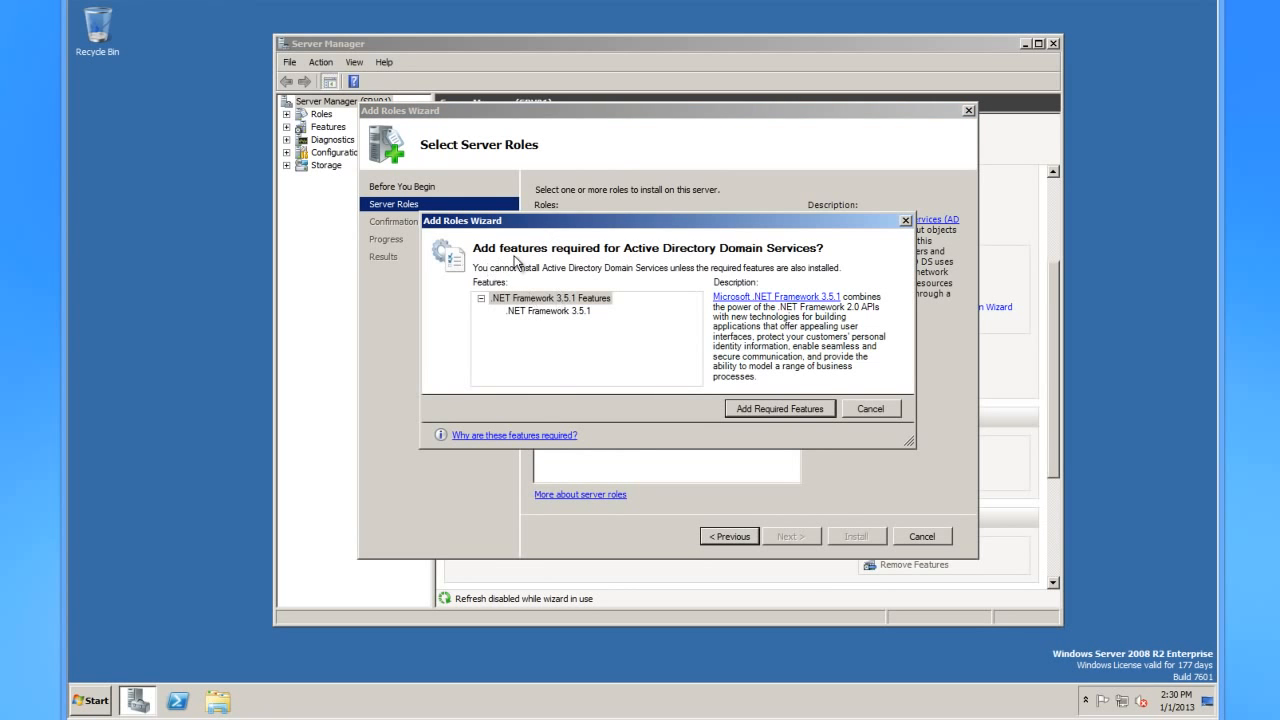
{"action": "mouse_move", "coordinate": [694, 218]}
{"action": "left_mouse_down"}
{"action": "mouse_move", "coordinate": [704, 298]}
{"action": "mouse_move", "coordinate": [705, 228]}
{"action": "left_mouse_up"}
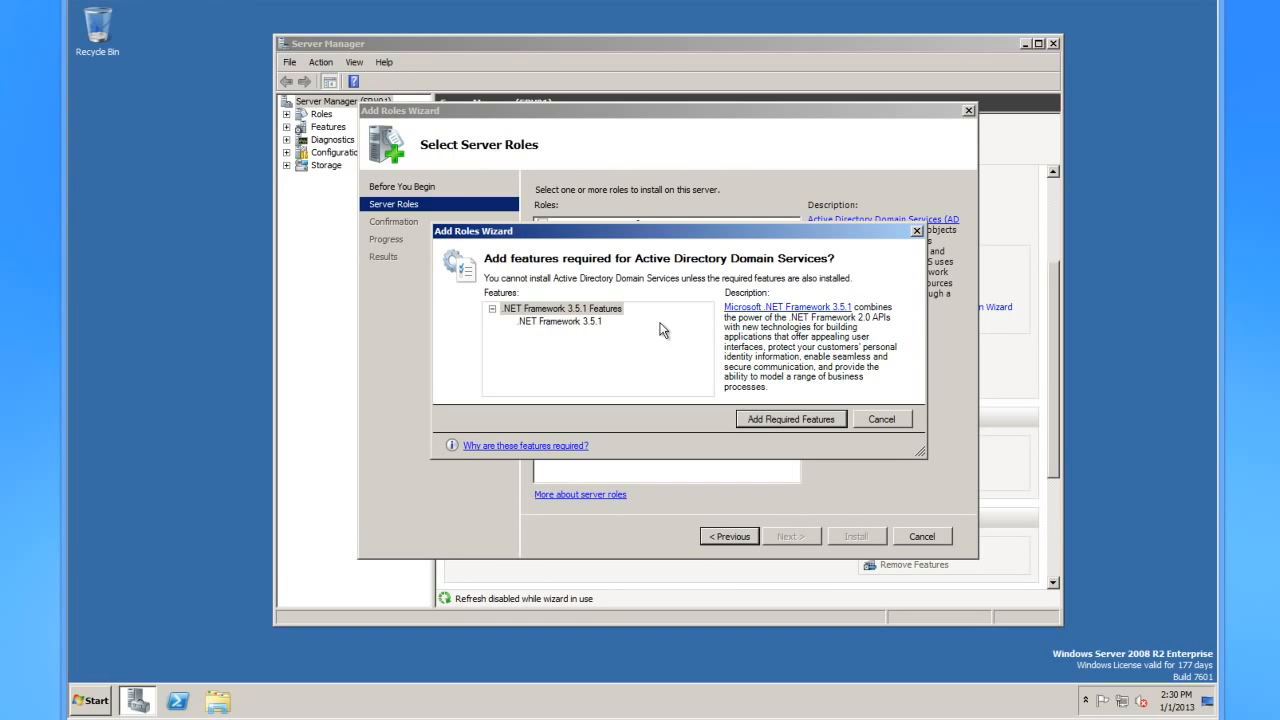
{"action": "left_click", "coordinate": [785, 419]}
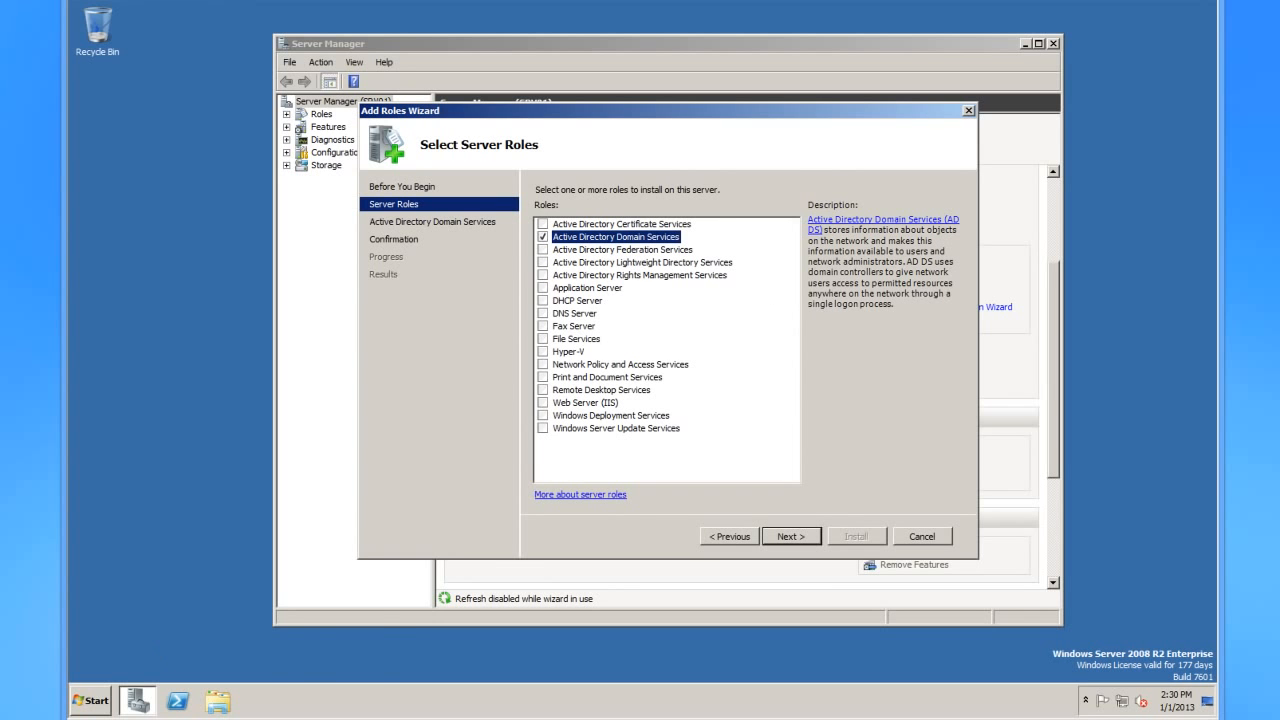
{"action": "left_click", "coordinate": [95, 701]}
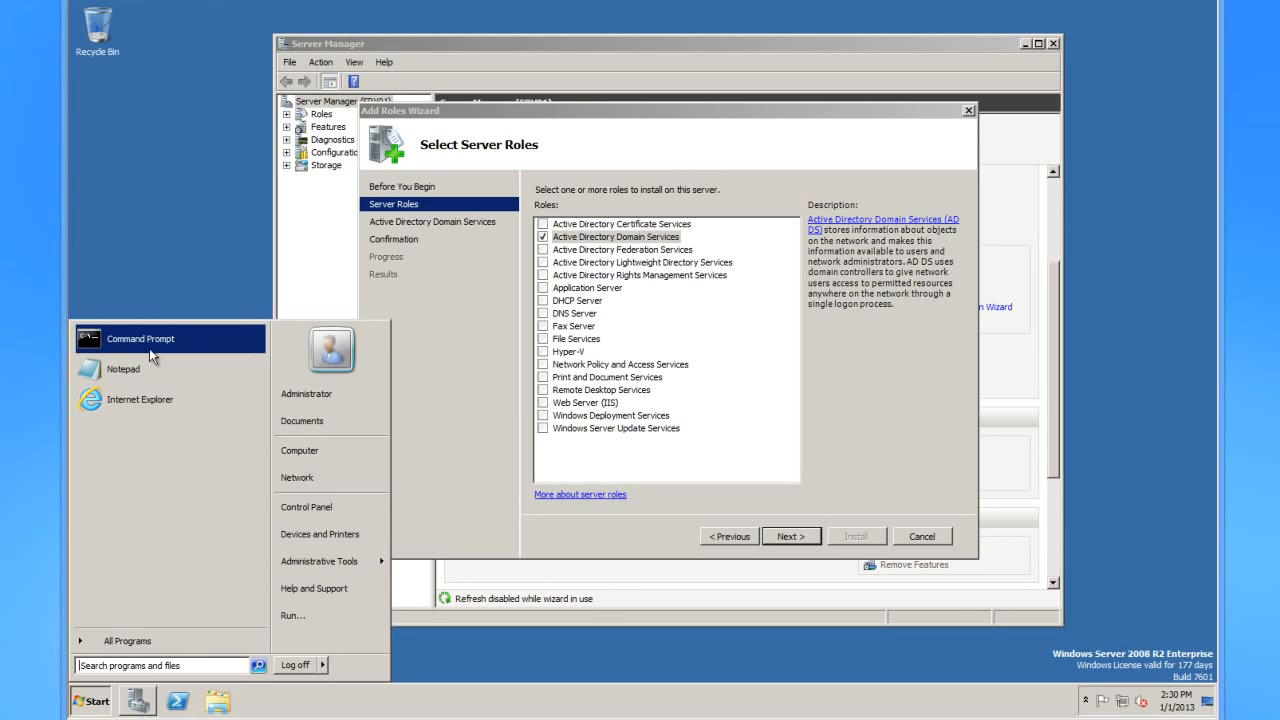
{"action": "left_click", "coordinate": [247, 345]}
{"action": "left_click_drag", "start_coordinate": [447, 120], "coordinate": [471, 175]}
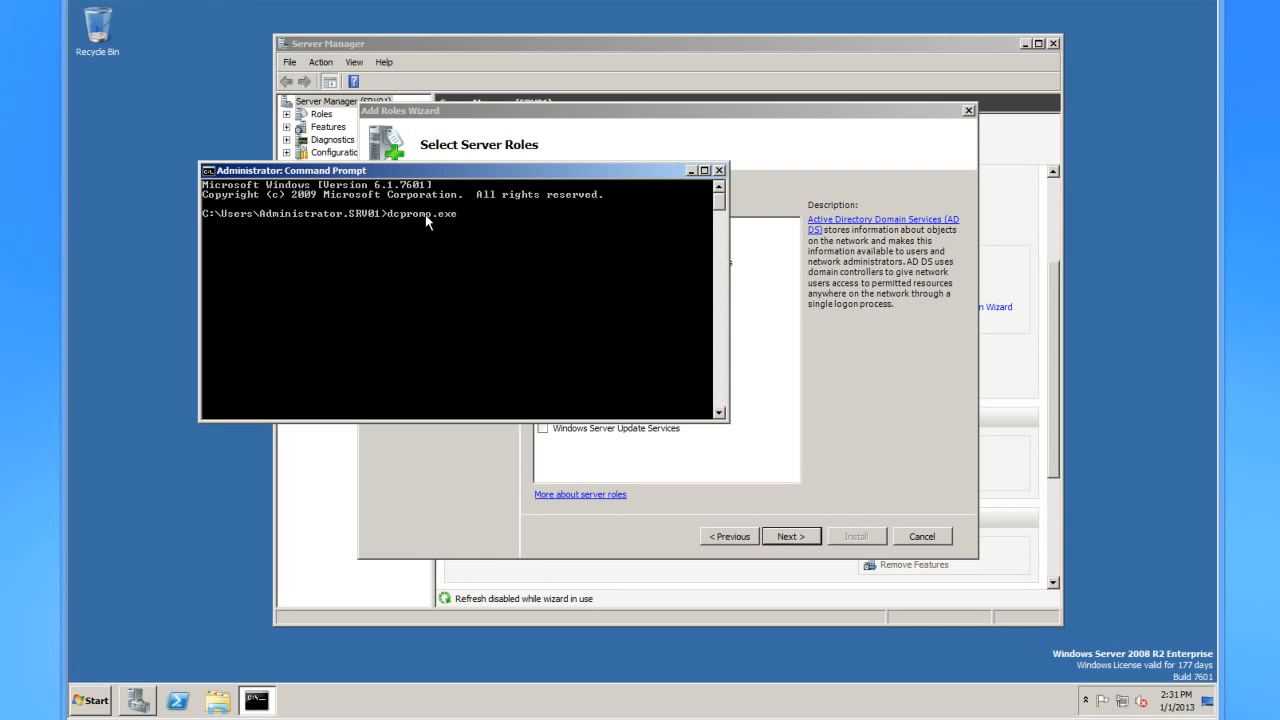
{"action": "left_click_drag", "start_coordinate": [616, 170], "coordinate": [574, 179]}
{"action": "left_click_drag", "start_coordinate": [485, 176], "coordinate": [372, 51]}
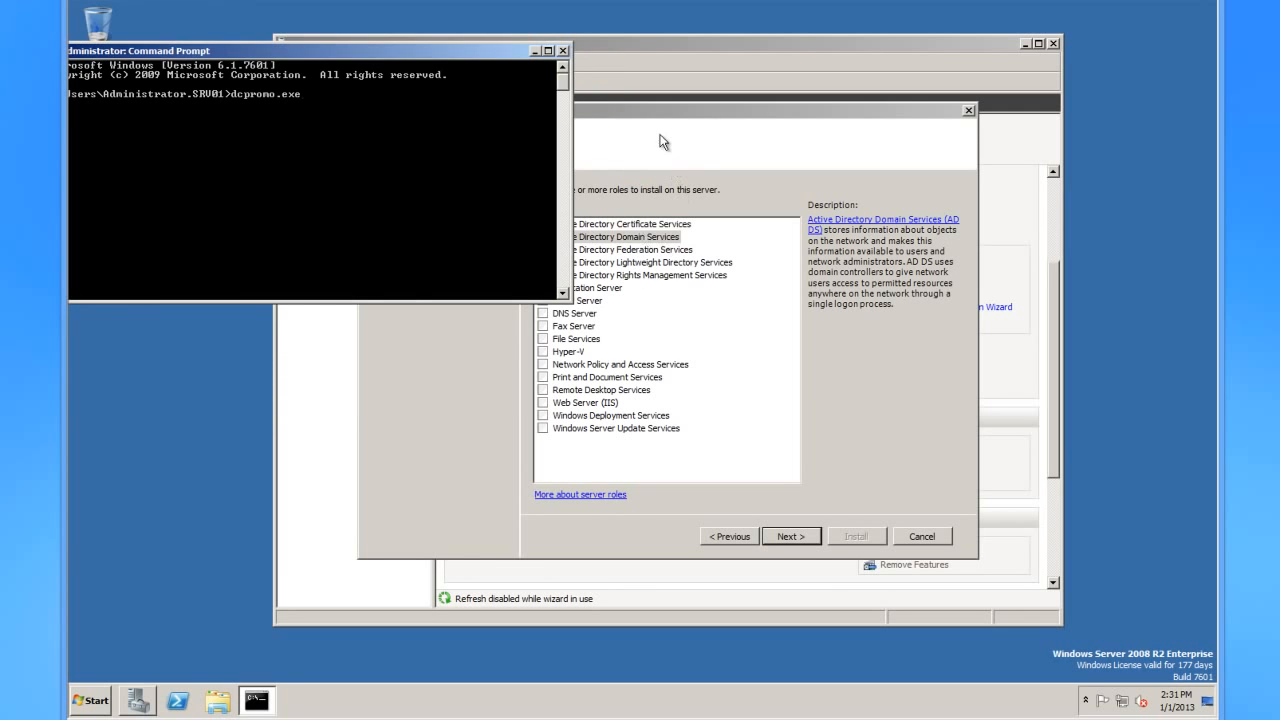
{"action": "left_click", "coordinate": [633, 166]}
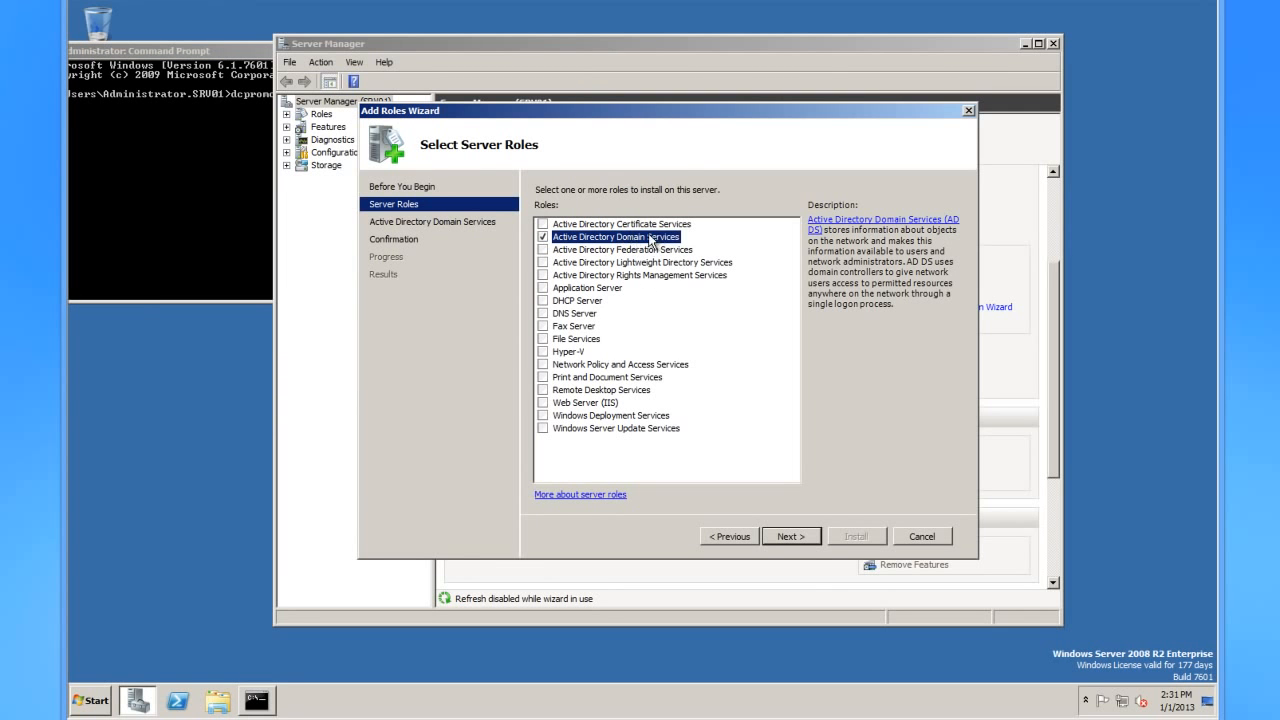
{"action": "left_click_drag", "start_coordinate": [255, 58], "coordinate": [331, 48]}
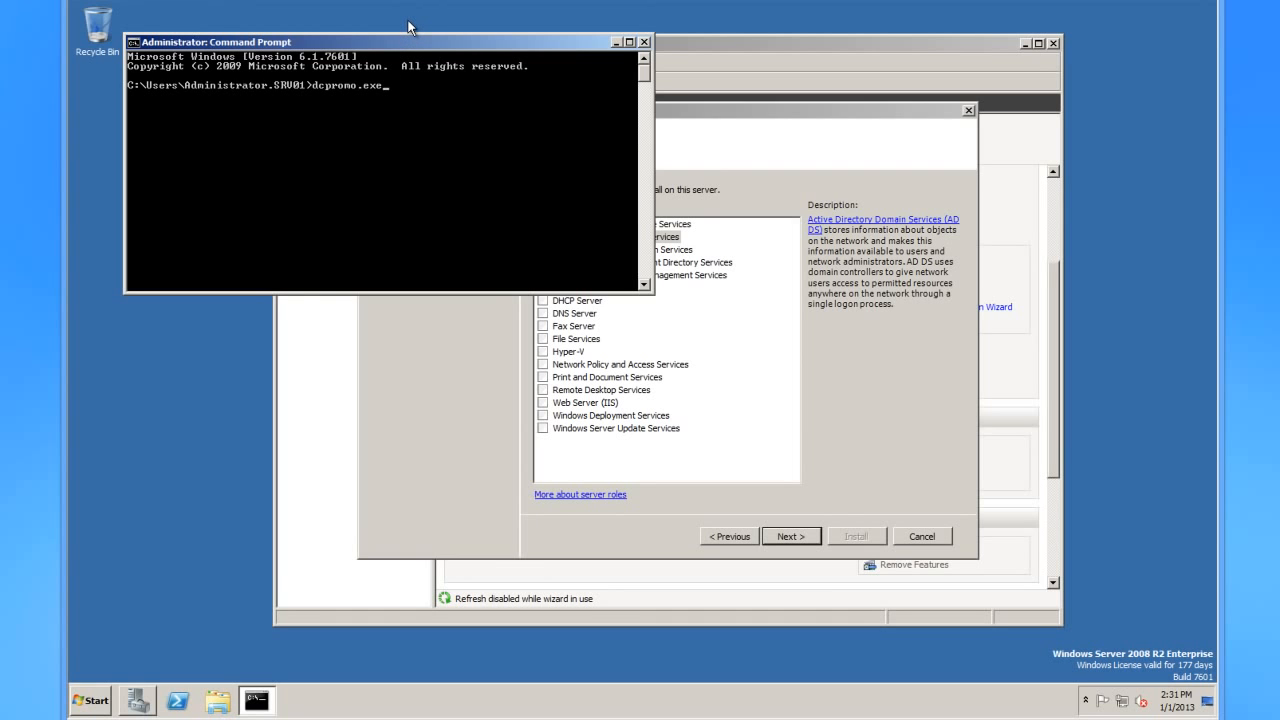
{"action": "left_click_drag", "start_coordinate": [473, 42], "coordinate": [423, 59]}
{"action": "left_click", "coordinate": [695, 243]}
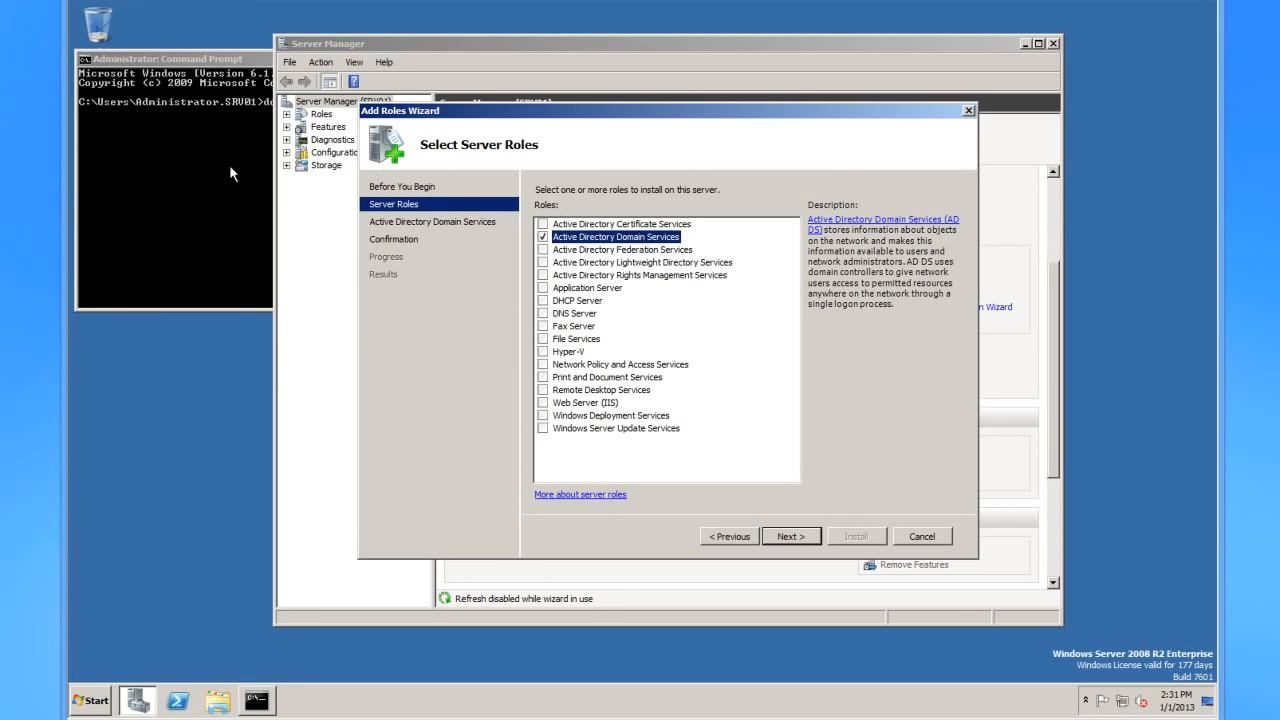
{"action": "left_click", "coordinate": [250, 50]}
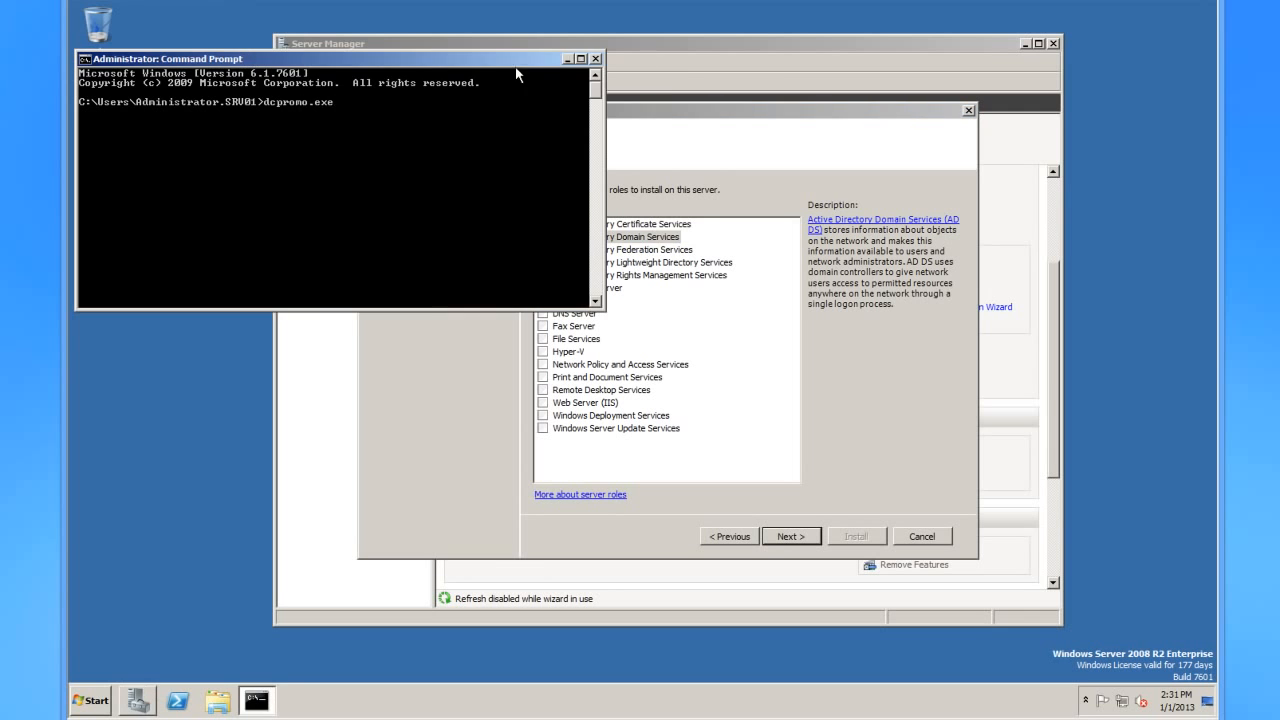
{"action": "left_click", "coordinate": [583, 60]}
Step: Proceed through the Active Directory Domain Services introduction and confirmation, and install the selected role with its features
{"action": "left_click_drag", "start_coordinate": [674, 107], "coordinate": [667, 98]}
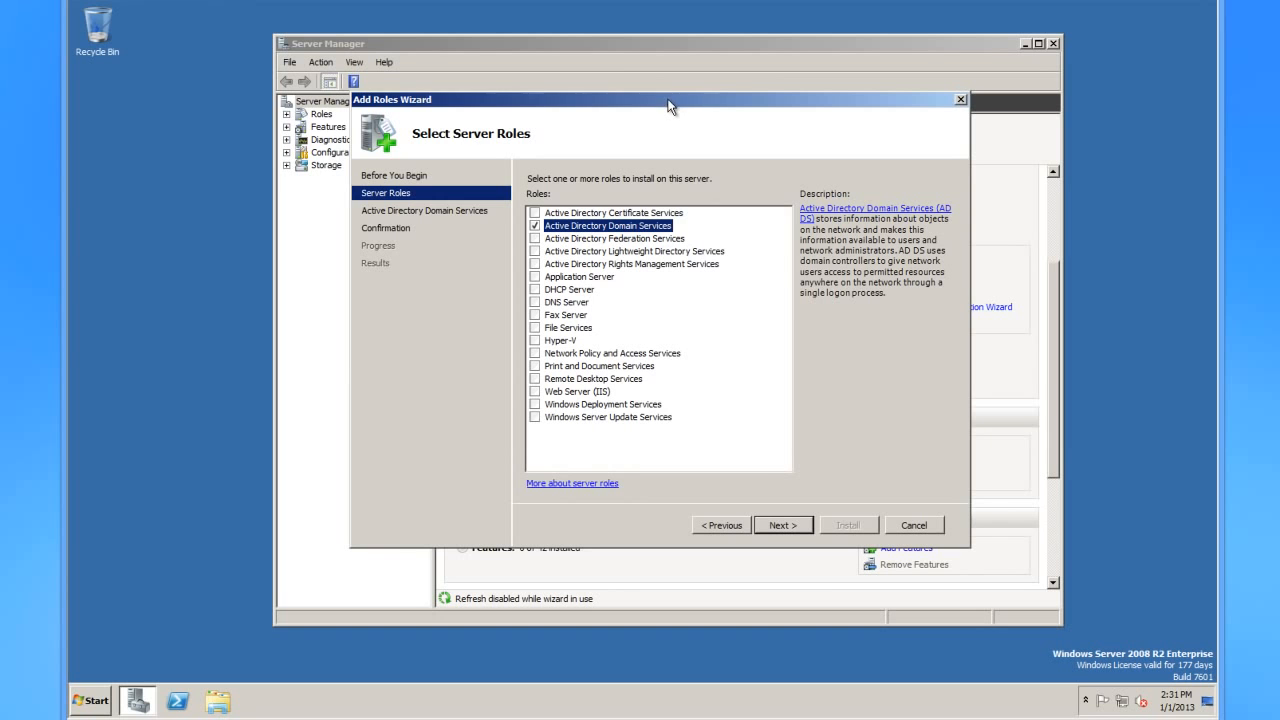
{"action": "left_click_drag", "start_coordinate": [656, 95], "coordinate": [779, 130]}
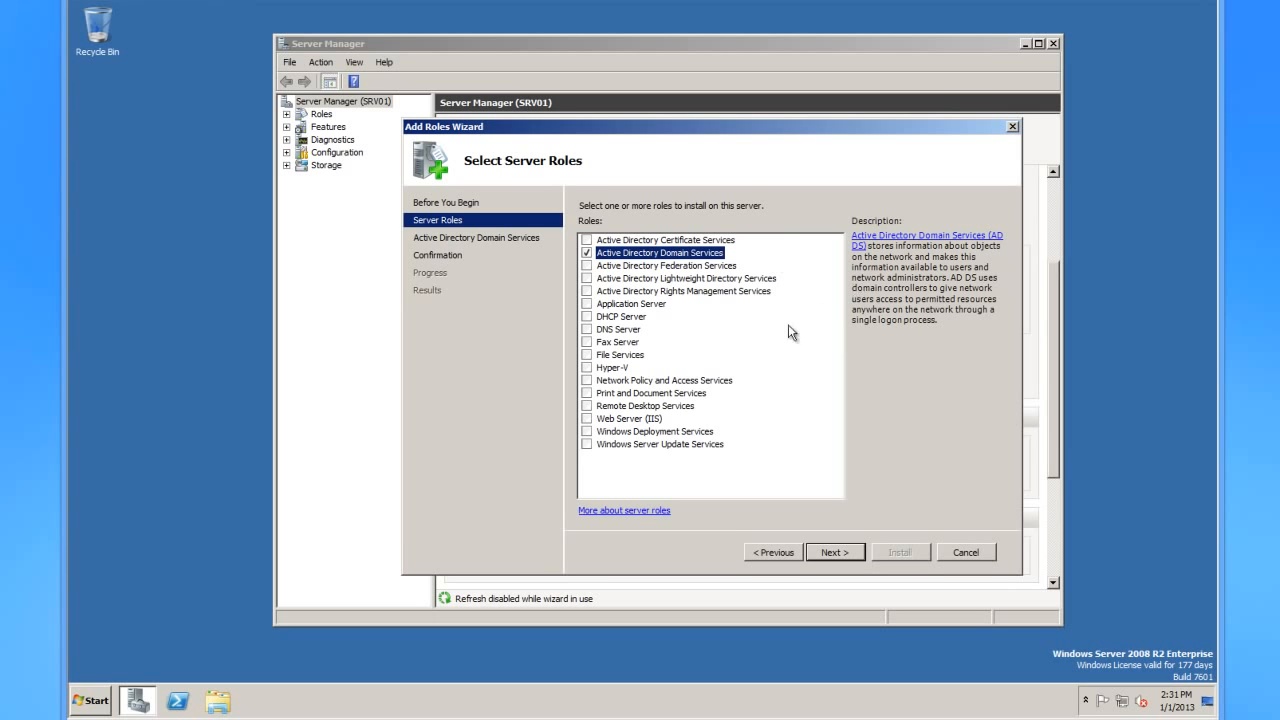
{"action": "left_click", "coordinate": [840, 551]}
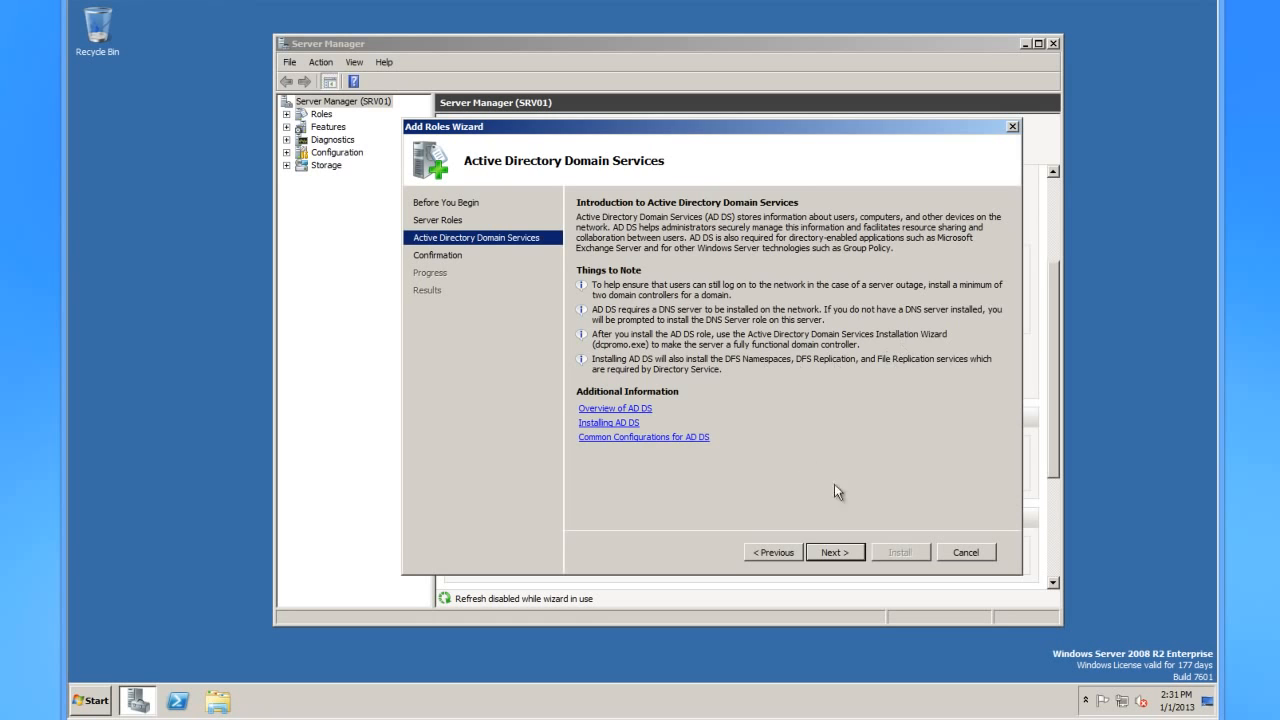
{"action": "left_click", "coordinate": [836, 551]}
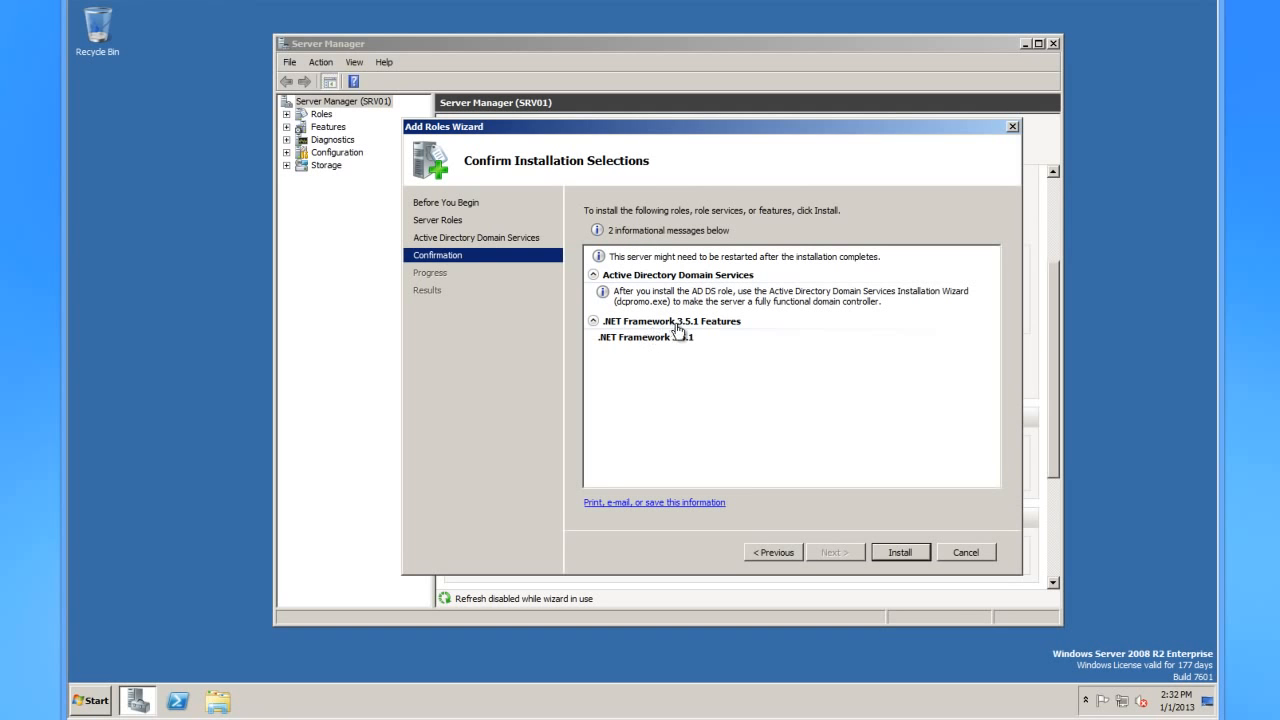
{"action": "left_click", "coordinate": [900, 550]}
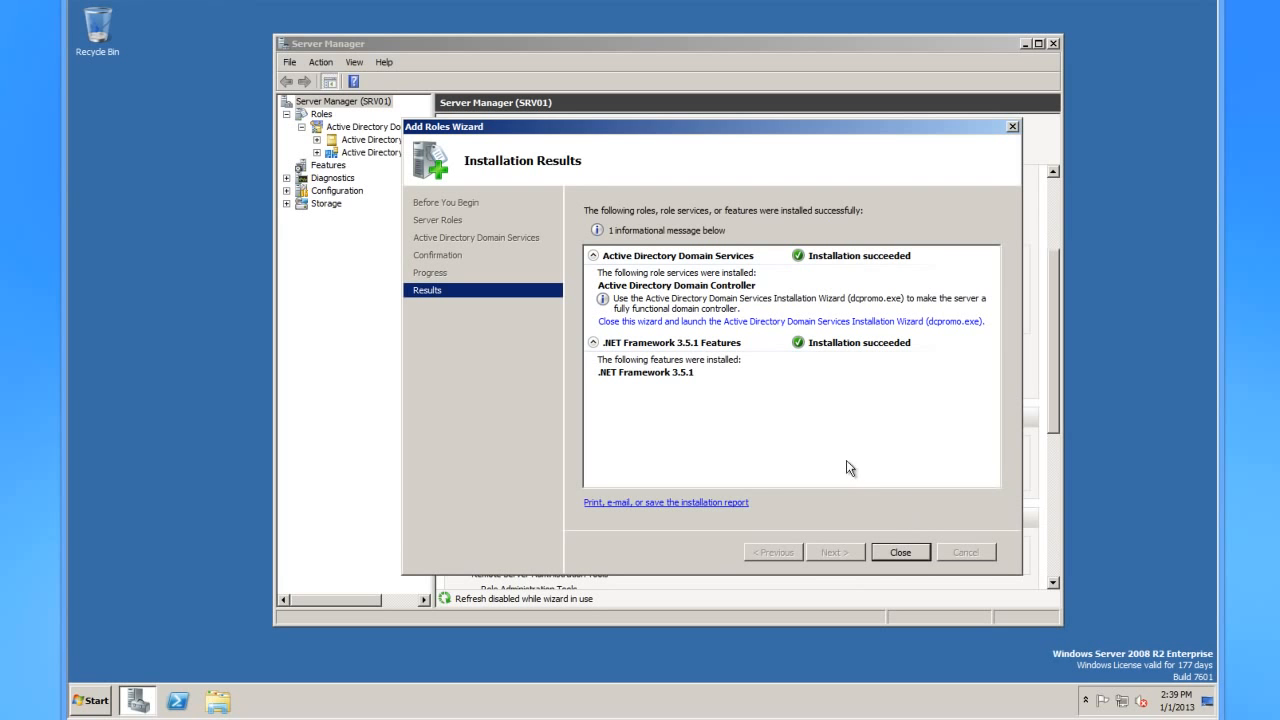
Step: Close the installation results and open the Active Directory Domain Services details from the roles summary
{"action": "left_click", "coordinate": [903, 552]}
{"action": "left_click_drag", "start_coordinate": [1059, 304], "coordinate": [1053, 379]}
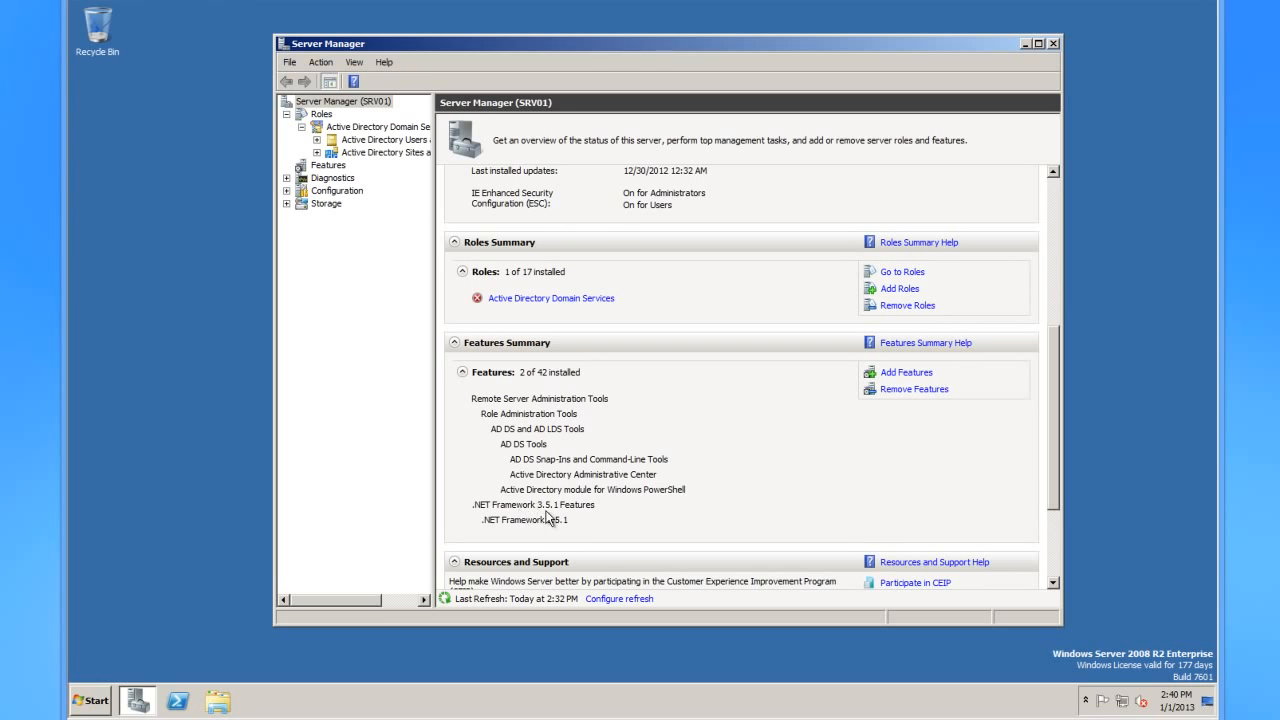
{"action": "left_click", "coordinate": [534, 300]}
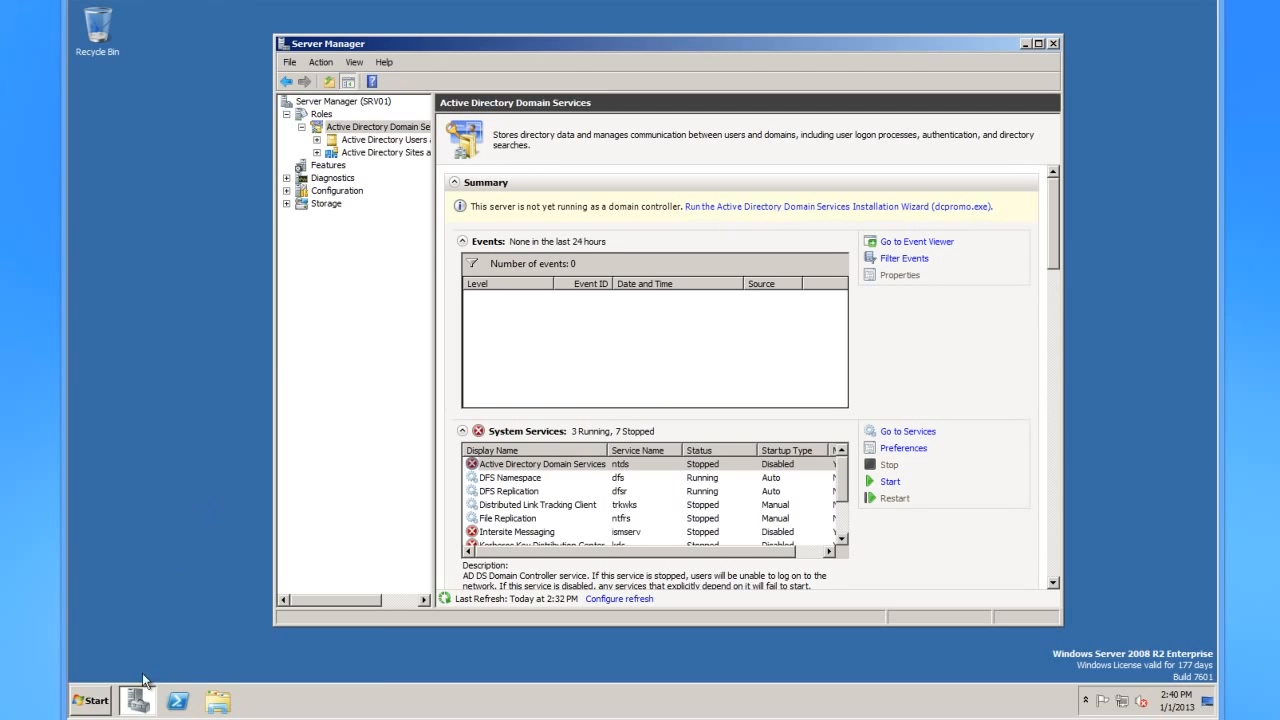
Step: Launch dcpromo.exe from a Command Prompt and close the prompt window
{"action": "left_click", "coordinate": [93, 708]}
{"action": "left_click", "coordinate": [119, 344]}
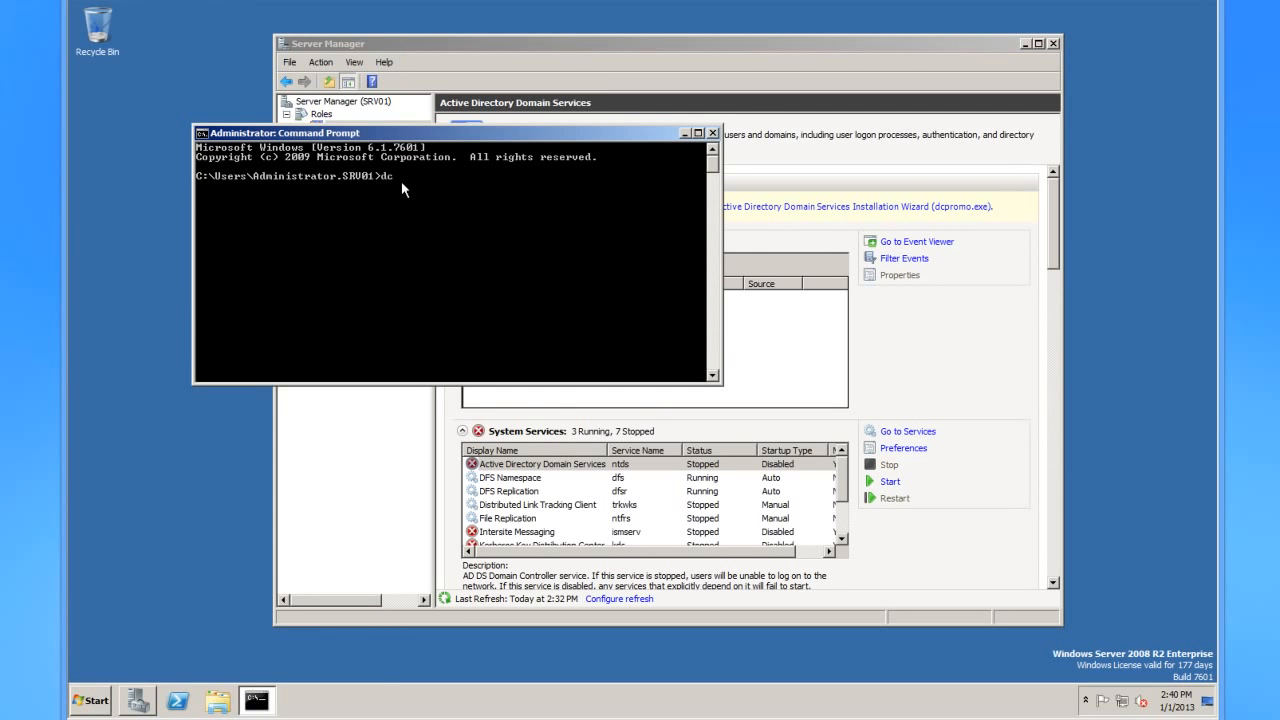
{"action": "type", "text": "dcpromo.exe"}
{"action": "key", "text": "Return"}
{"action": "left_click", "coordinate": [713, 133]}
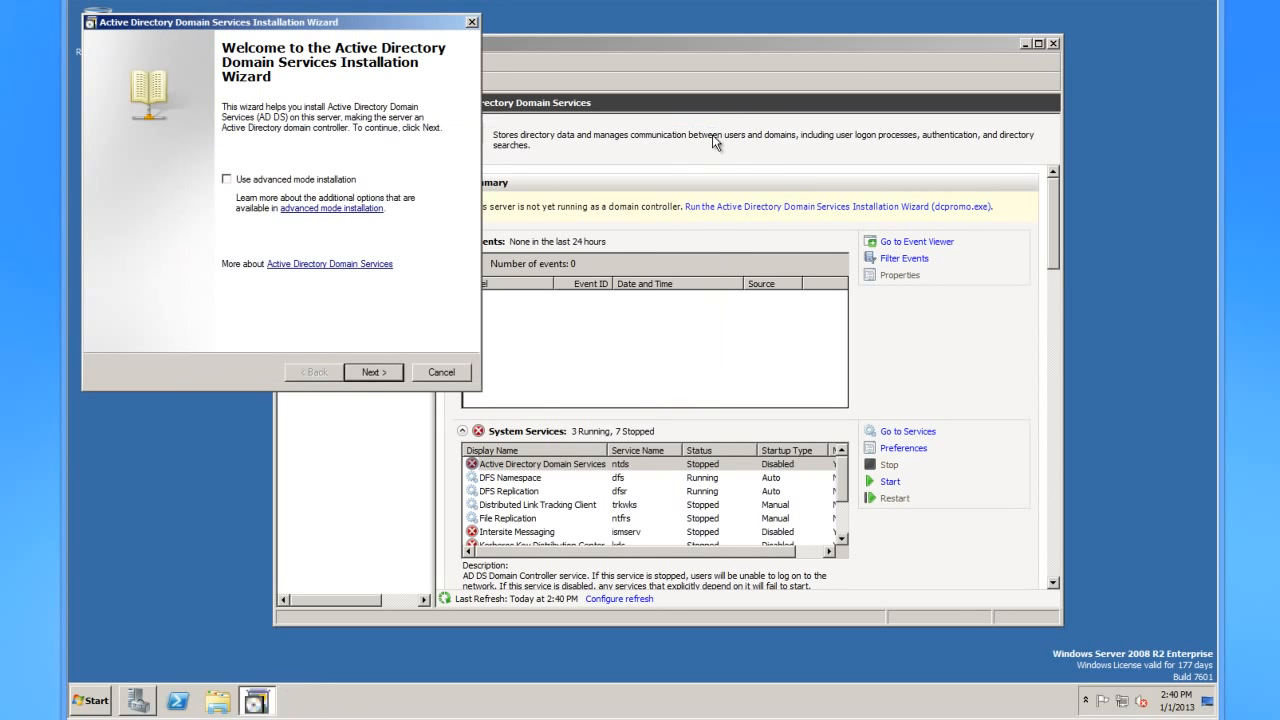
Step: Minimize Server Manager and move the Active Directory Domain Services Installation Wizard closer to the middle of the desktop
{"action": "left_click", "coordinate": [917, 40]}
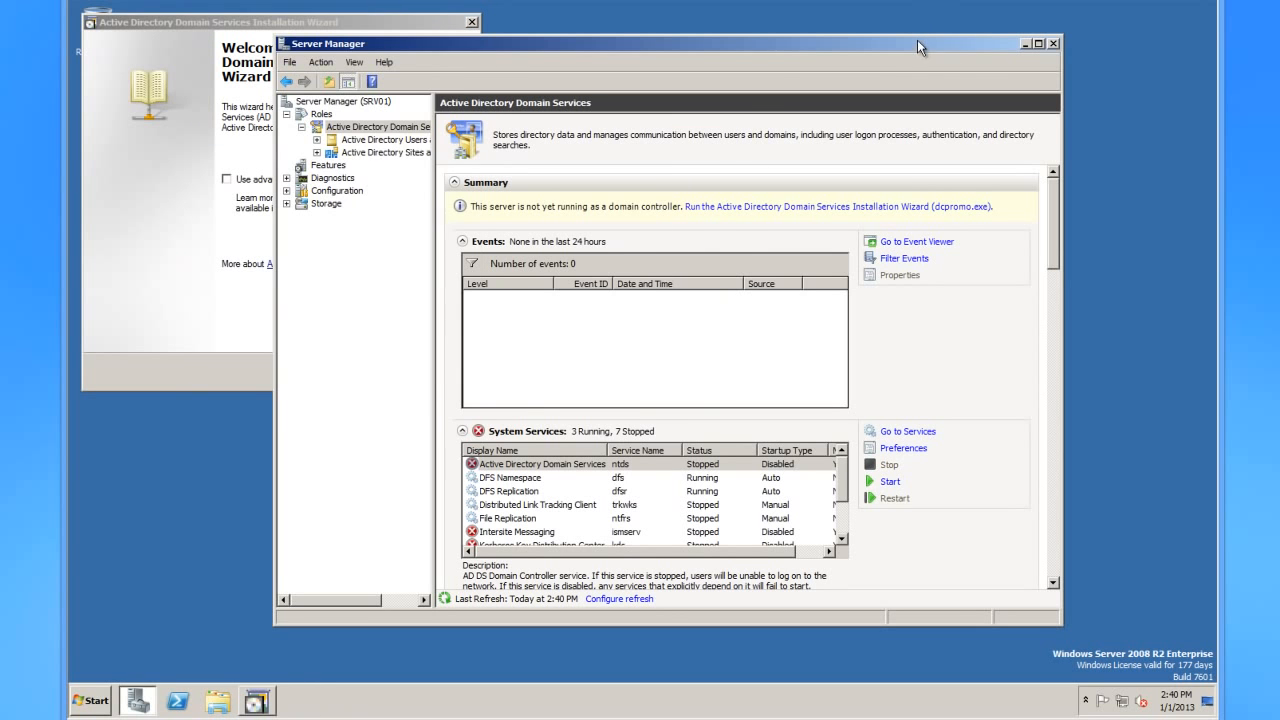
{"action": "left_click", "coordinate": [1024, 43]}
{"action": "left_click_drag", "start_coordinate": [376, 23], "coordinate": [589, 85]}
{"action": "left_click", "coordinate": [797, 385]}
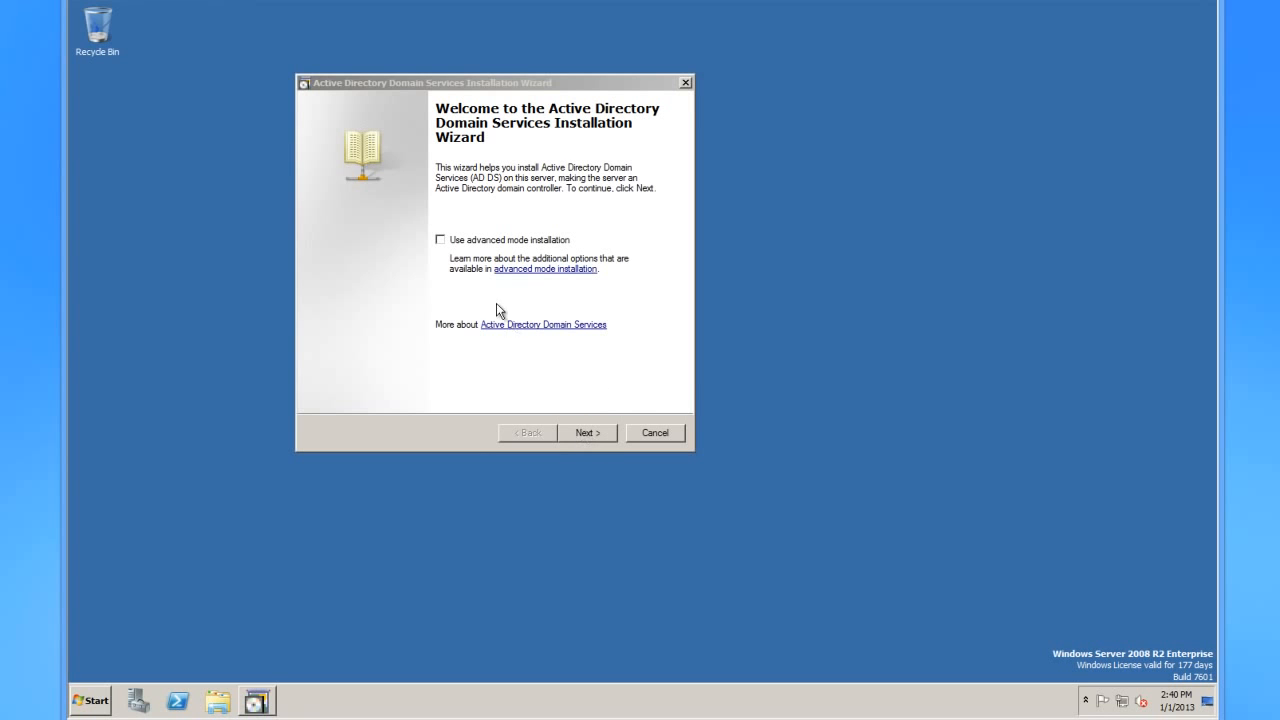
Step: Proceed past the welcome and operating system compatibility pages, and choose to create a new domain in a new forest
{"action": "left_click", "coordinate": [592, 432]}
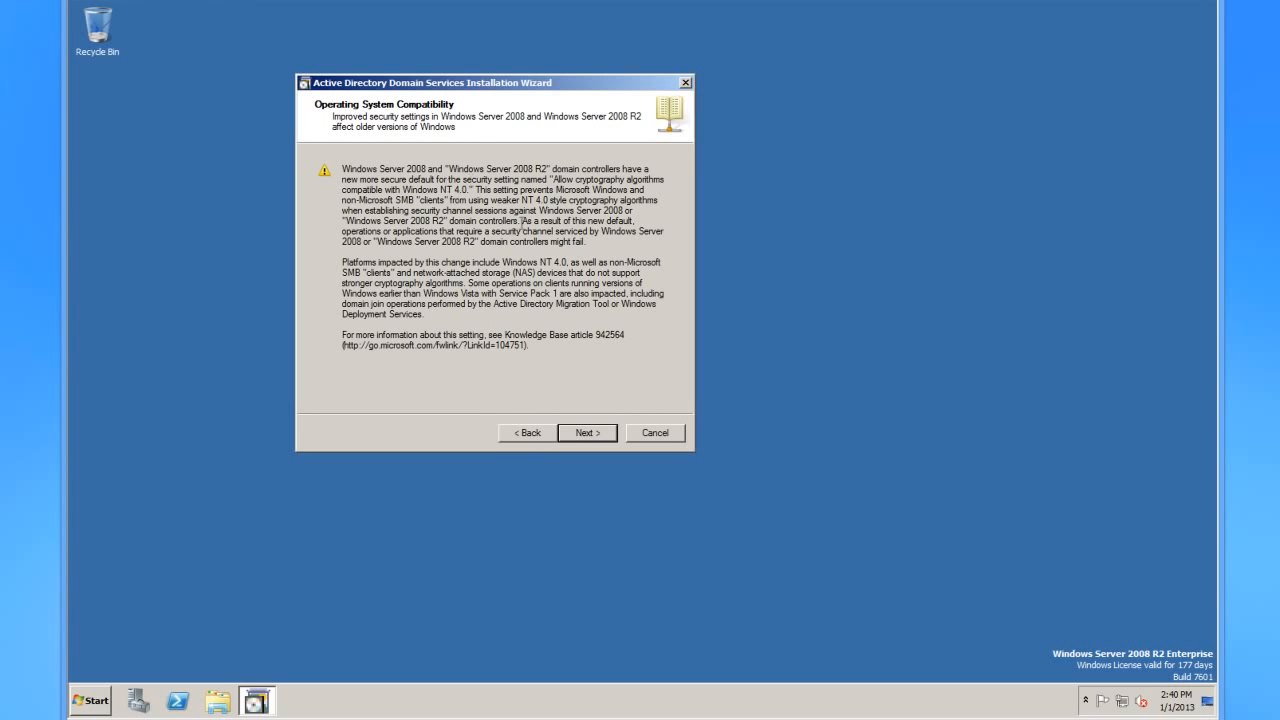
{"action": "left_click", "coordinate": [588, 432]}
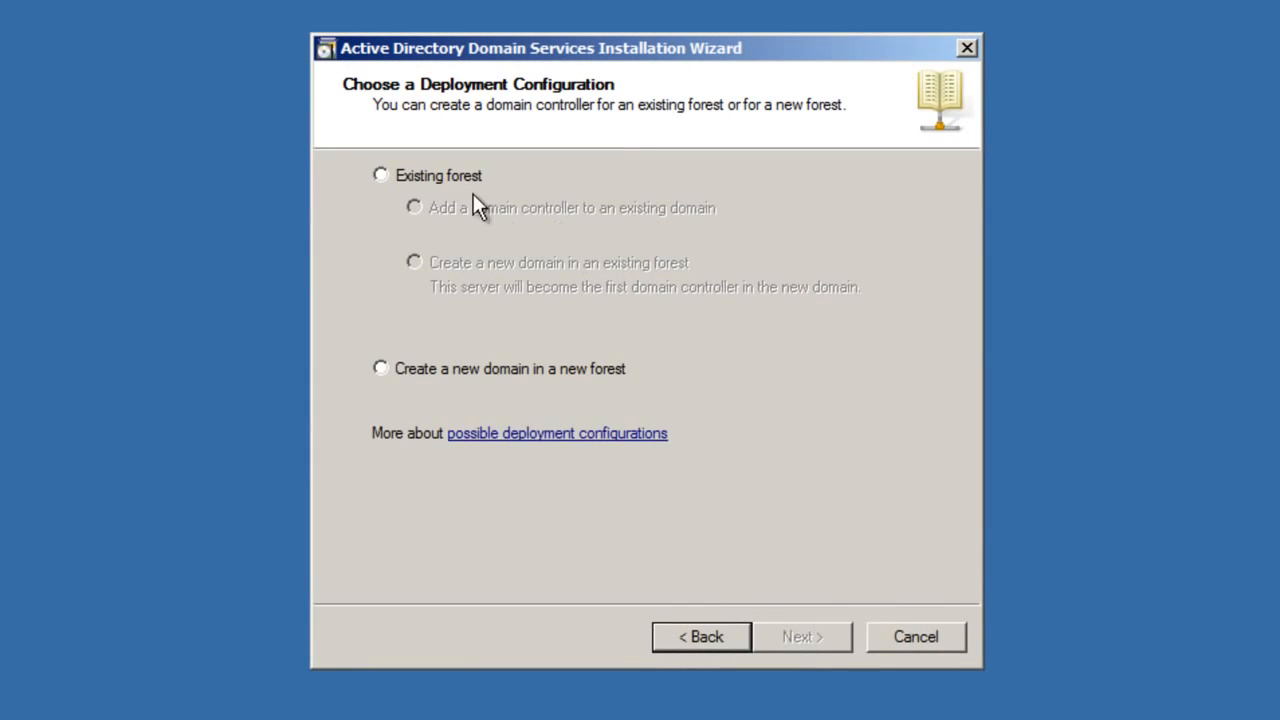
{"action": "left_click", "coordinate": [381, 174]}
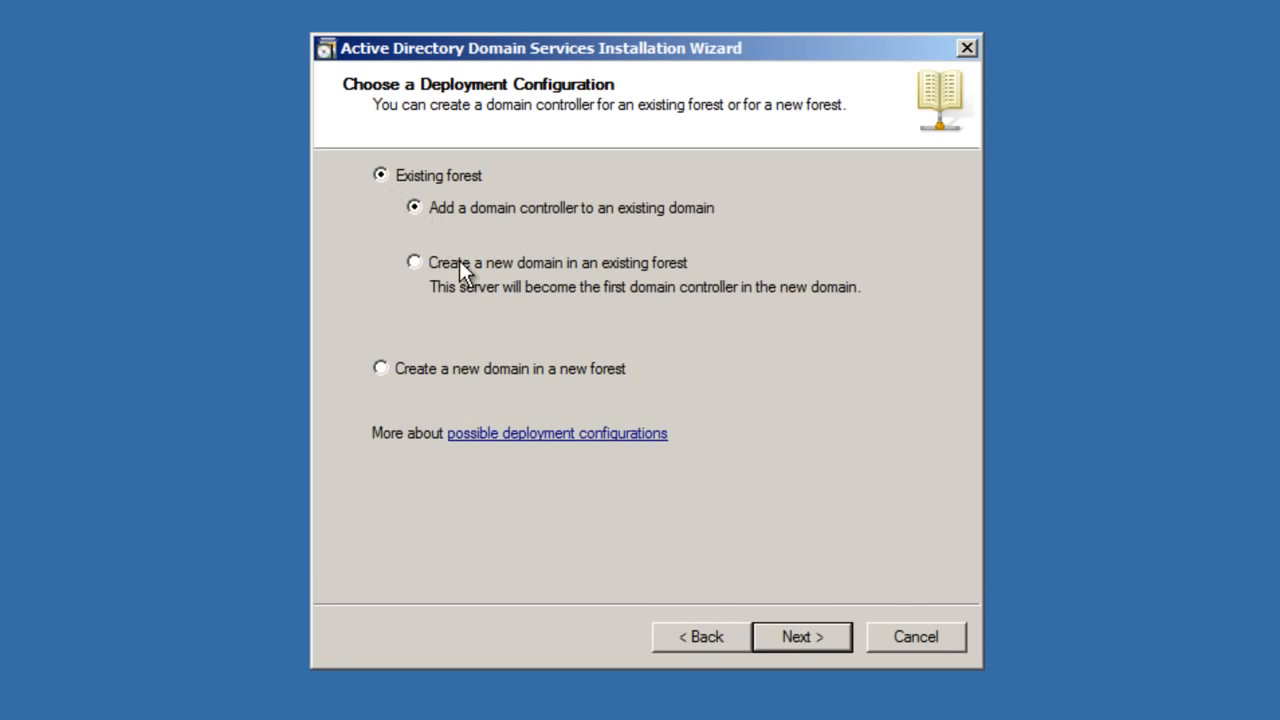
{"action": "left_click", "coordinate": [410, 265]}
{"action": "left_click", "coordinate": [385, 369]}
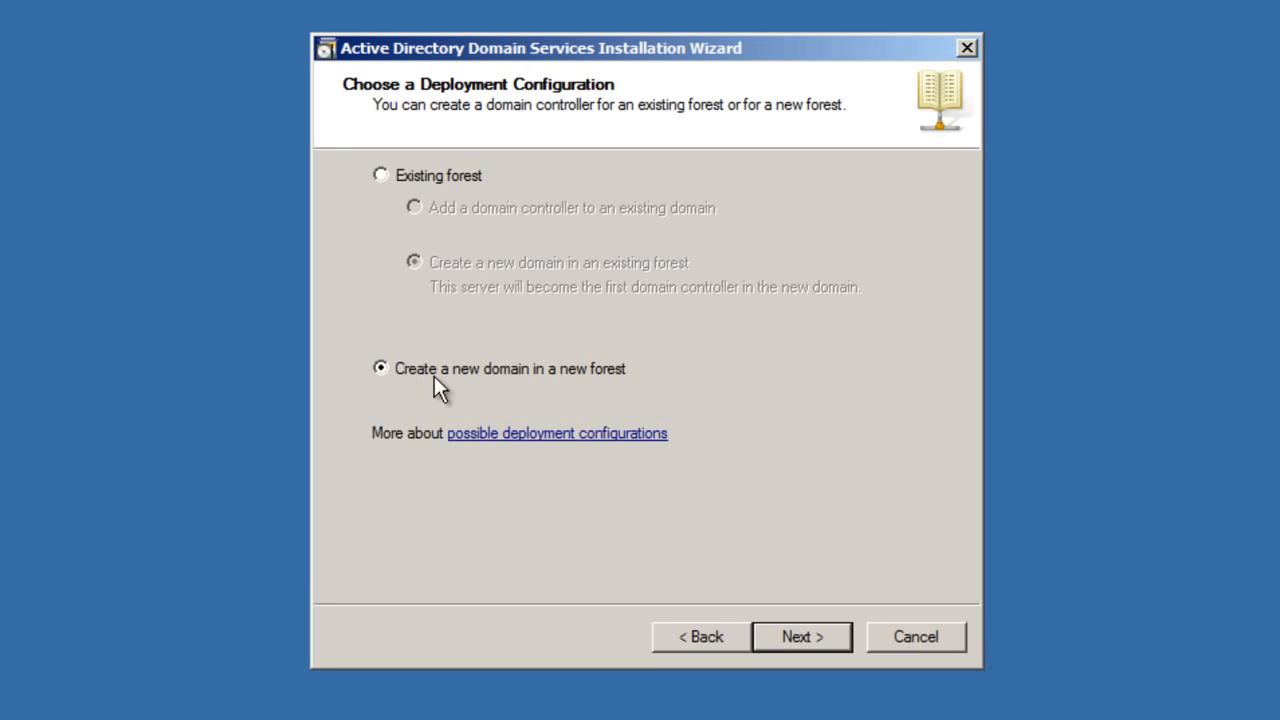
{"action": "left_click", "coordinate": [811, 636]}
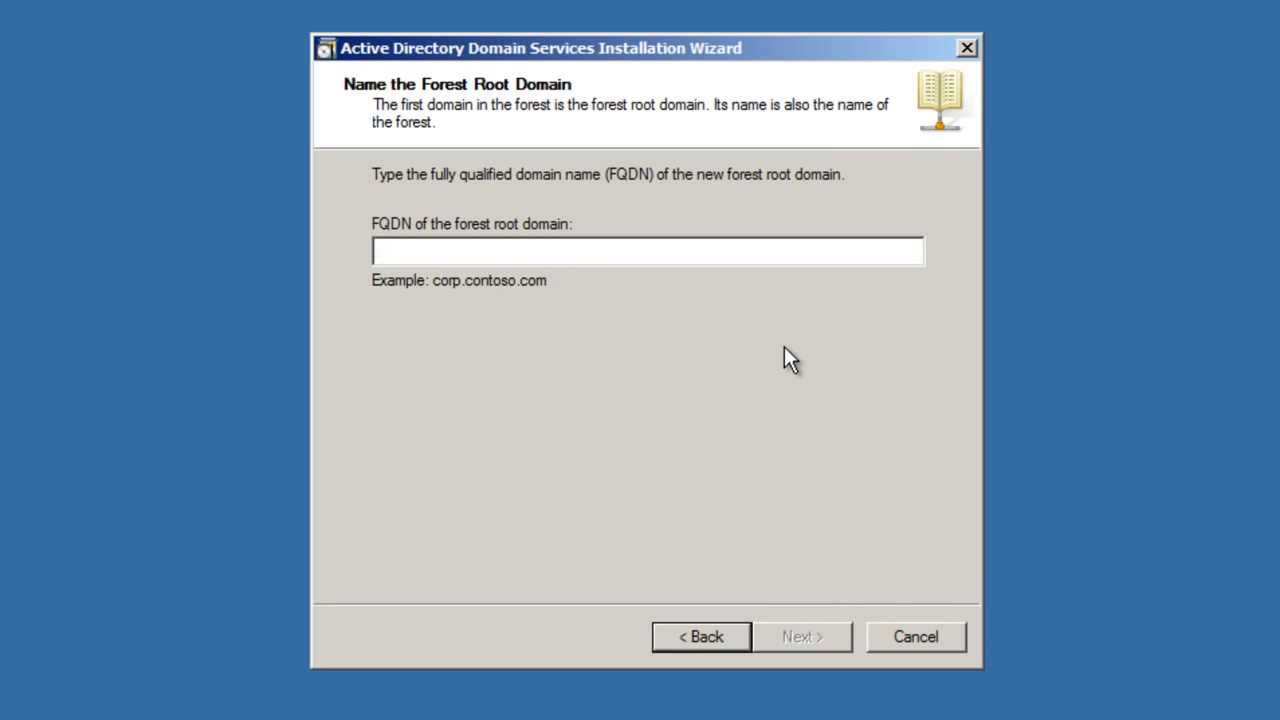
Step: Name the forest root domain techknowledge.com and continue to the forest functional level
{"action": "type", "text": "techknowled"}
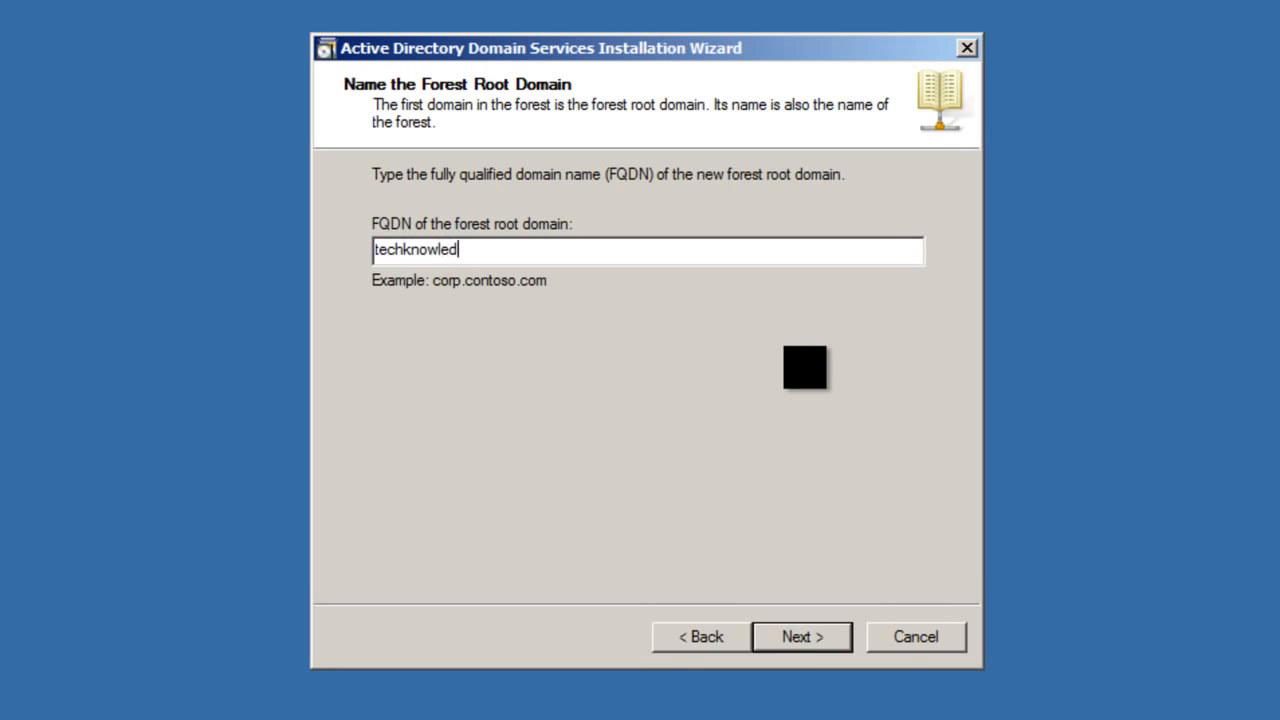
{"action": "type", "text": "ge.com"}
{"action": "left_click", "coordinate": [817, 636]}
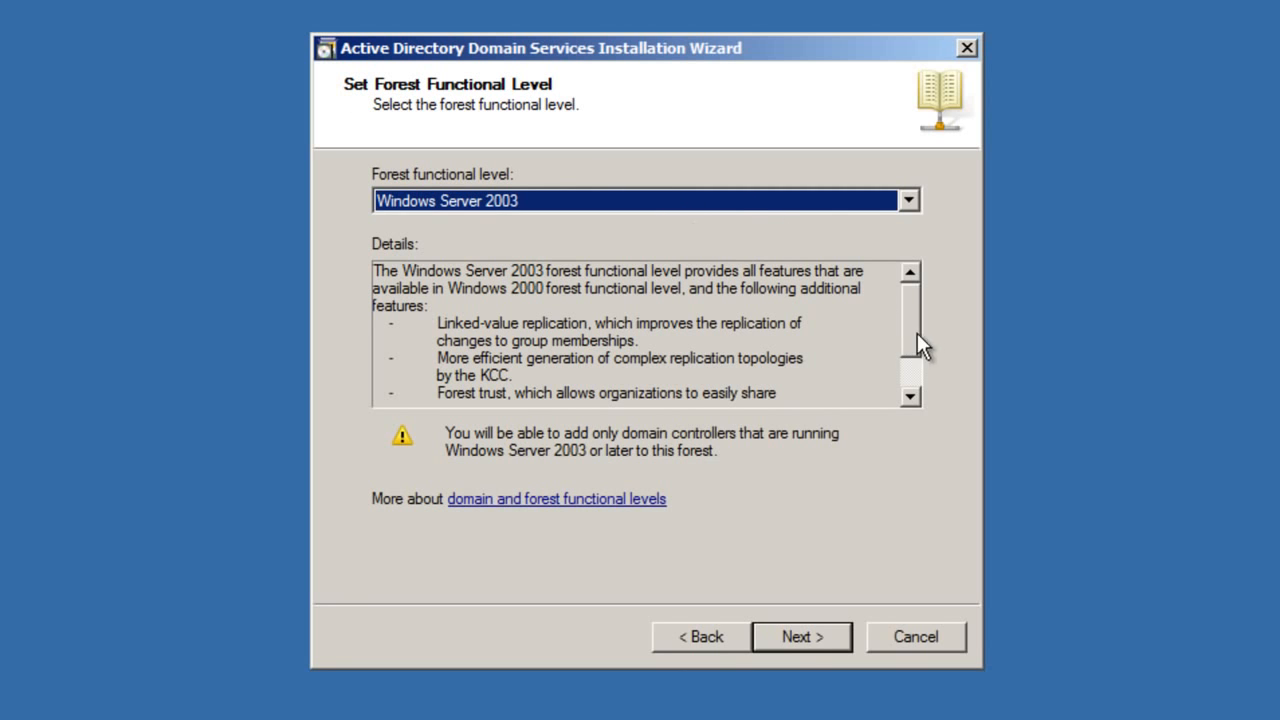
Step: Review the Windows Server 2003 forest functional level's details and try the Windows Server 2008 R2 level for comparison
{"action": "mouse_move", "coordinate": [910, 334]}
{"action": "left_mouse_down"}
{"action": "mouse_move", "coordinate": [906, 358]}
{"action": "mouse_move", "coordinate": [910, 334]}
{"action": "left_mouse_up"}
{"action": "left_click", "coordinate": [908, 205]}
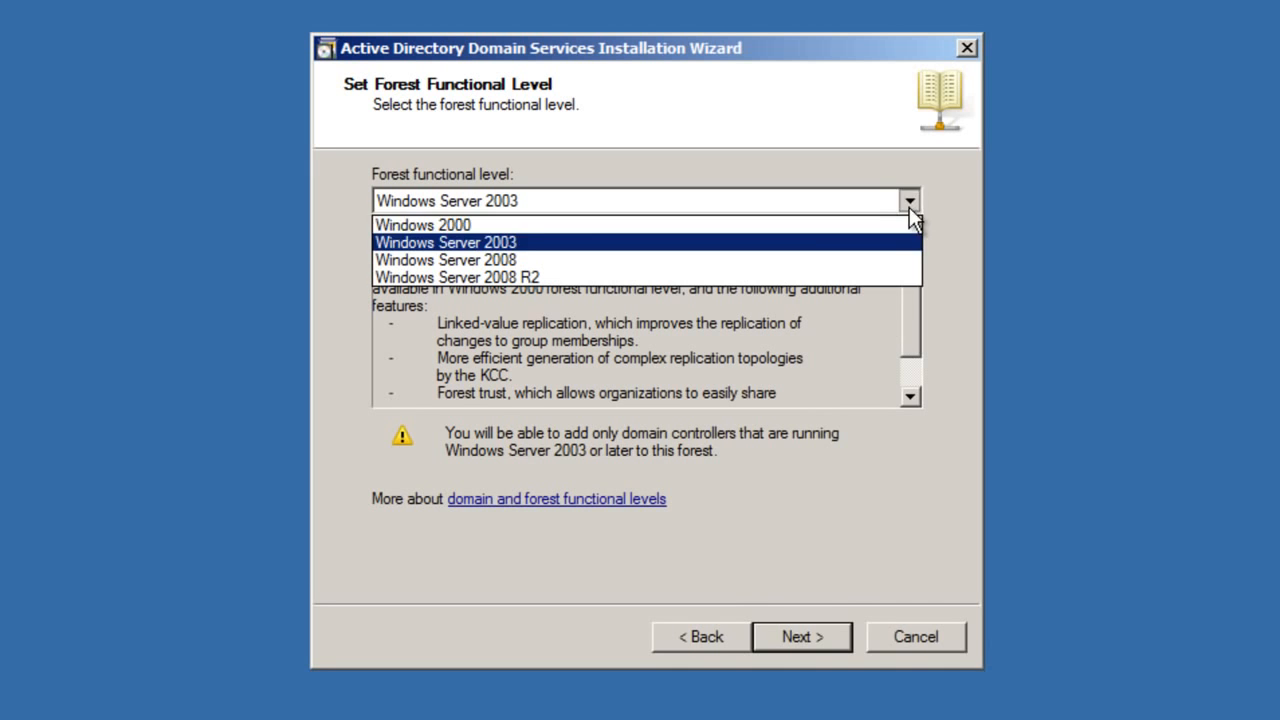
{"action": "left_click", "coordinate": [536, 245]}
{"action": "mouse_move", "coordinate": [906, 335]}
{"action": "left_mouse_down"}
{"action": "mouse_move", "coordinate": [913, 369]}
{"action": "mouse_move", "coordinate": [911, 335]}
{"action": "left_mouse_up"}
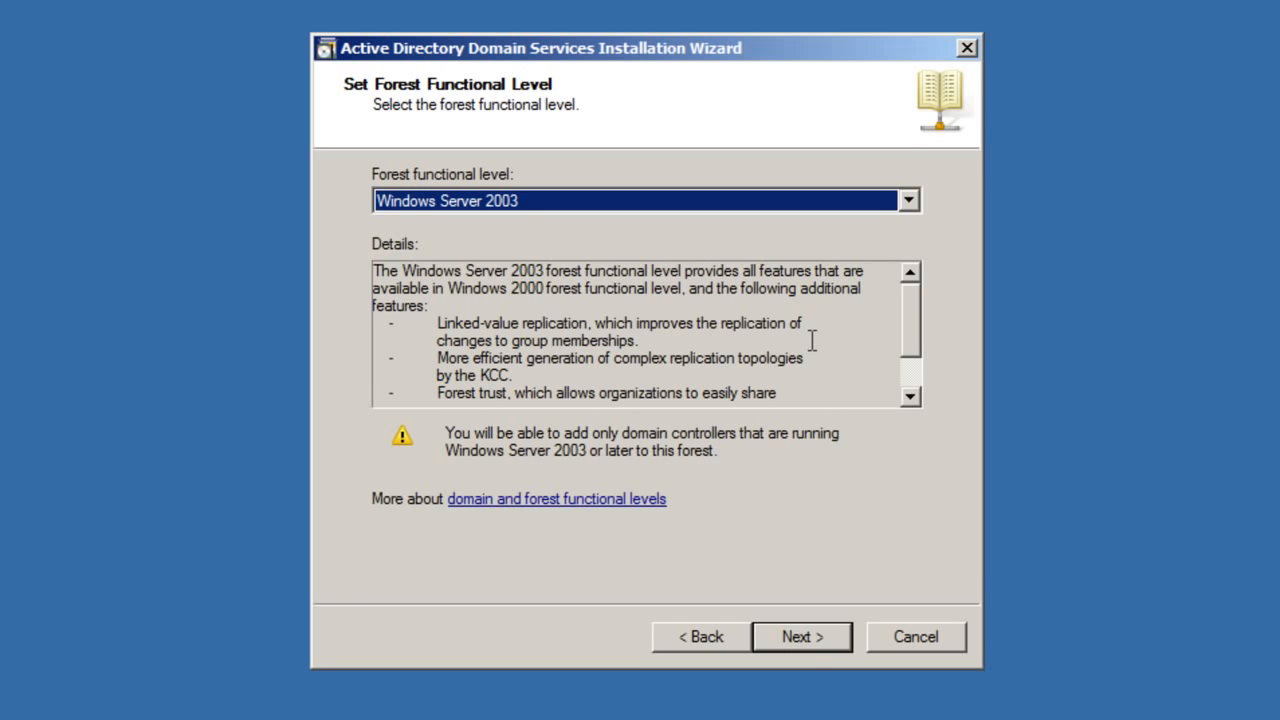
{"action": "left_click_drag", "start_coordinate": [906, 329], "coordinate": [911, 328]}
{"action": "left_click", "coordinate": [906, 200]}
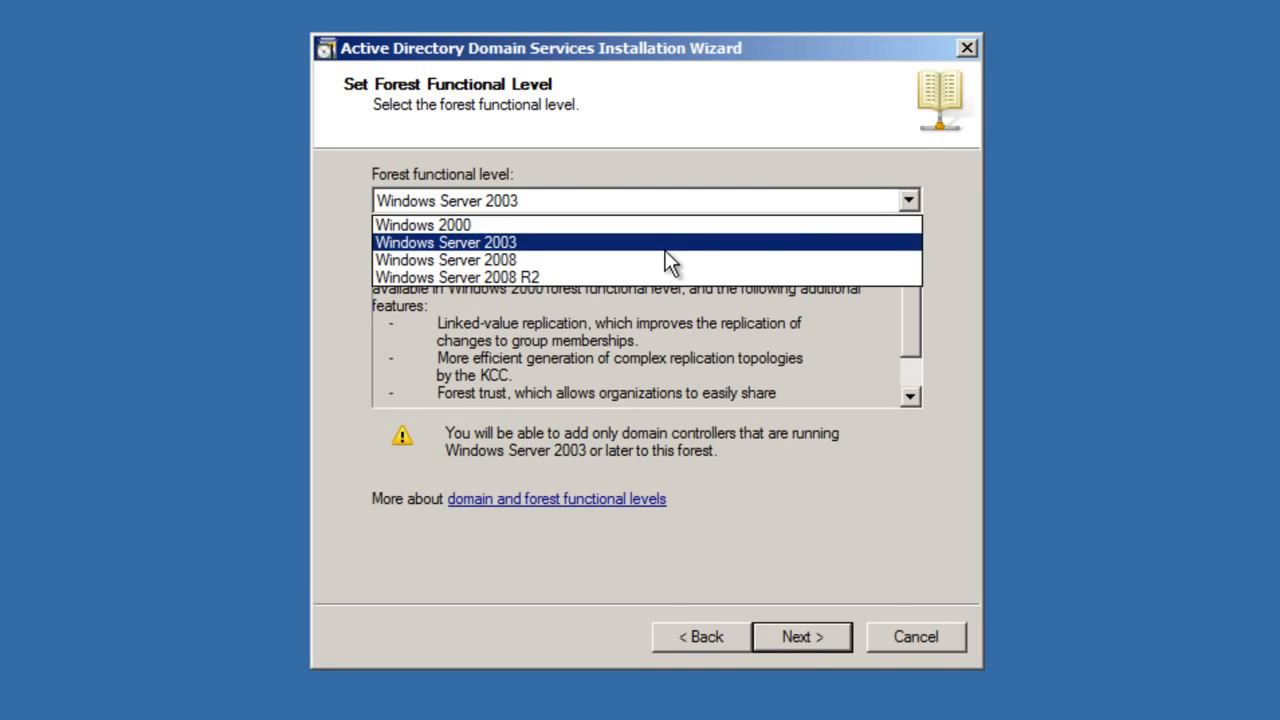
{"action": "left_click", "coordinate": [549, 272]}
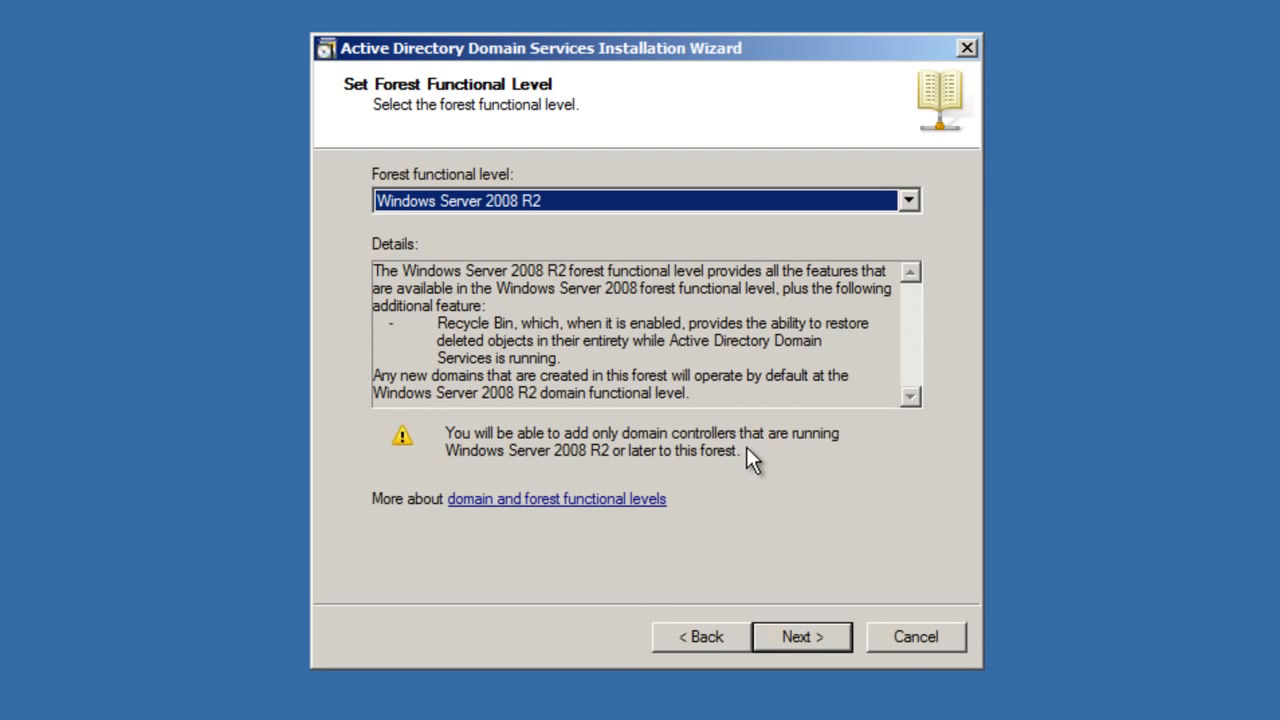
Step: Set the forest functional level to Windows Server 2003 and continue to the domain functional level
{"action": "left_click", "coordinate": [907, 202]}
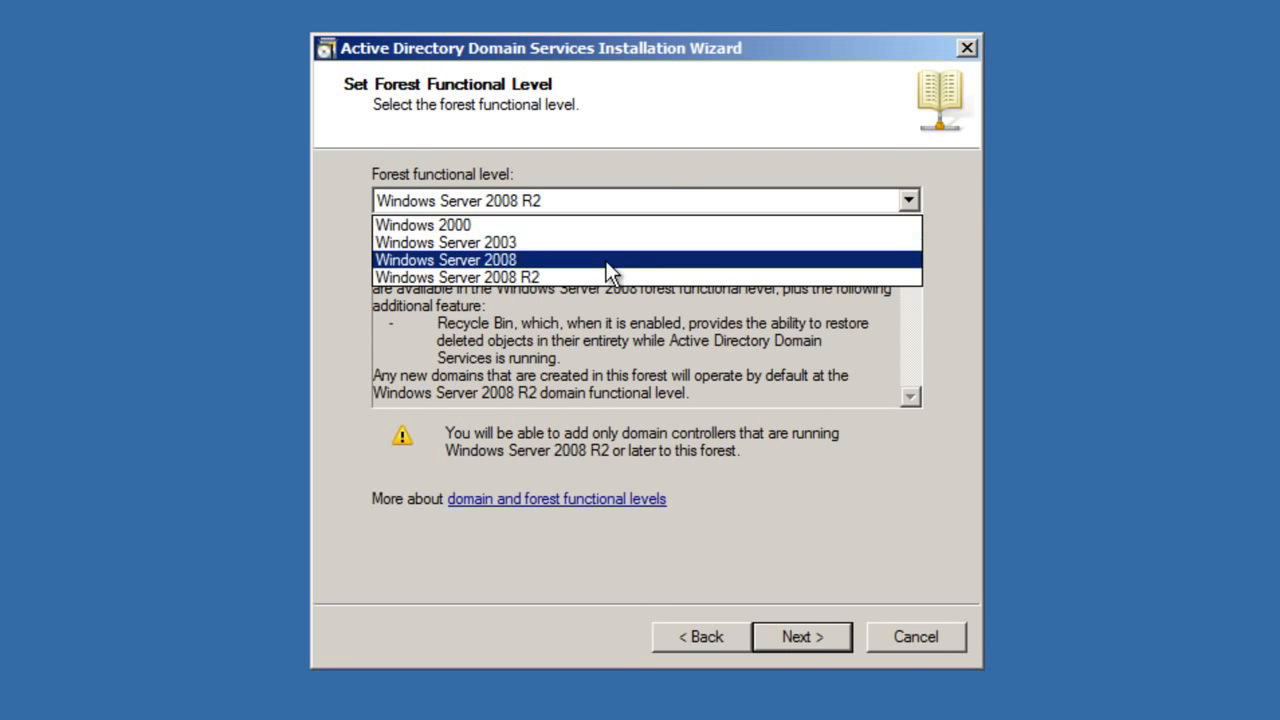
{"action": "left_click", "coordinate": [572, 246]}
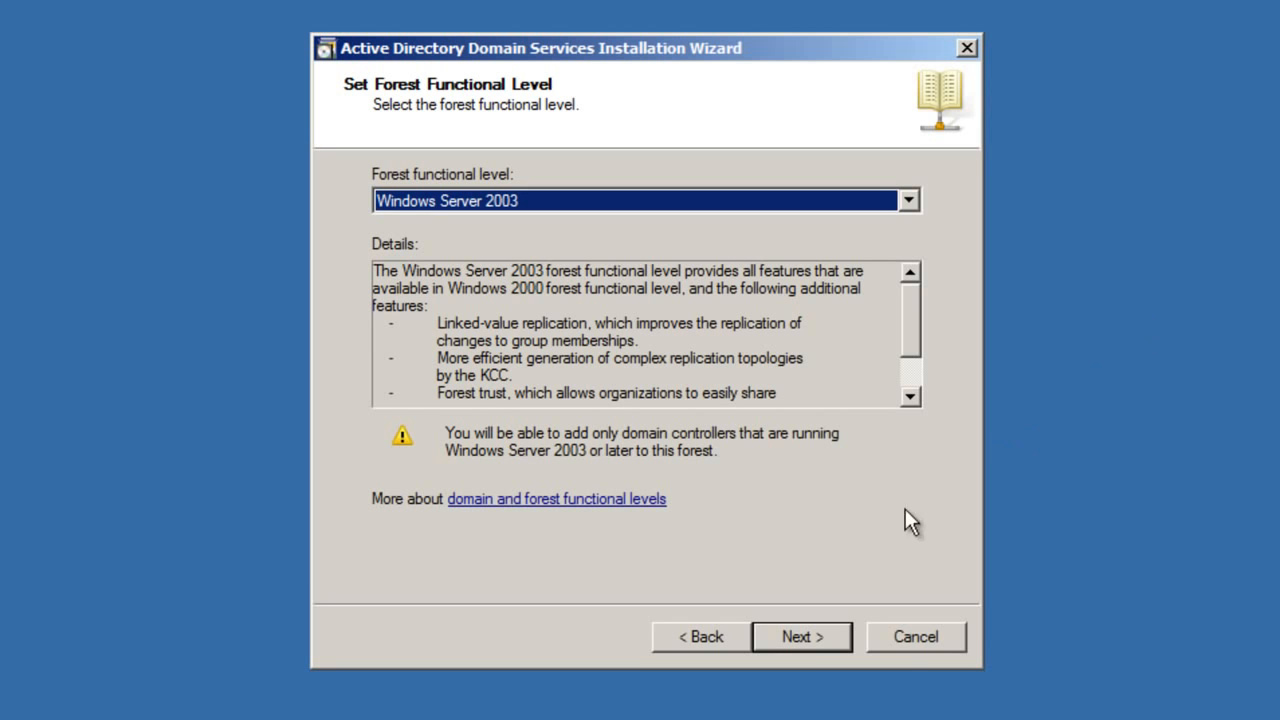
{"action": "left_click", "coordinate": [805, 630]}
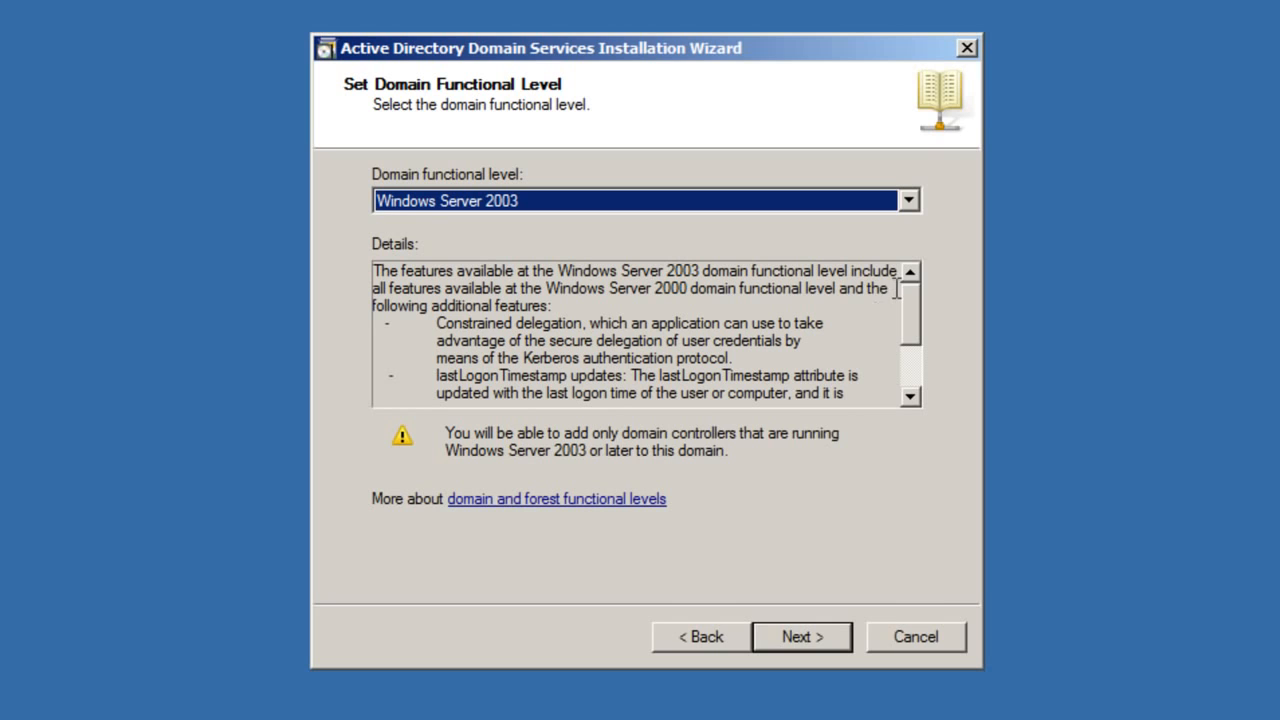
Step: Try the Windows Server 2008 R2 domain functional level to compare its details with Windows Server 2003
{"action": "left_click", "coordinate": [905, 201]}
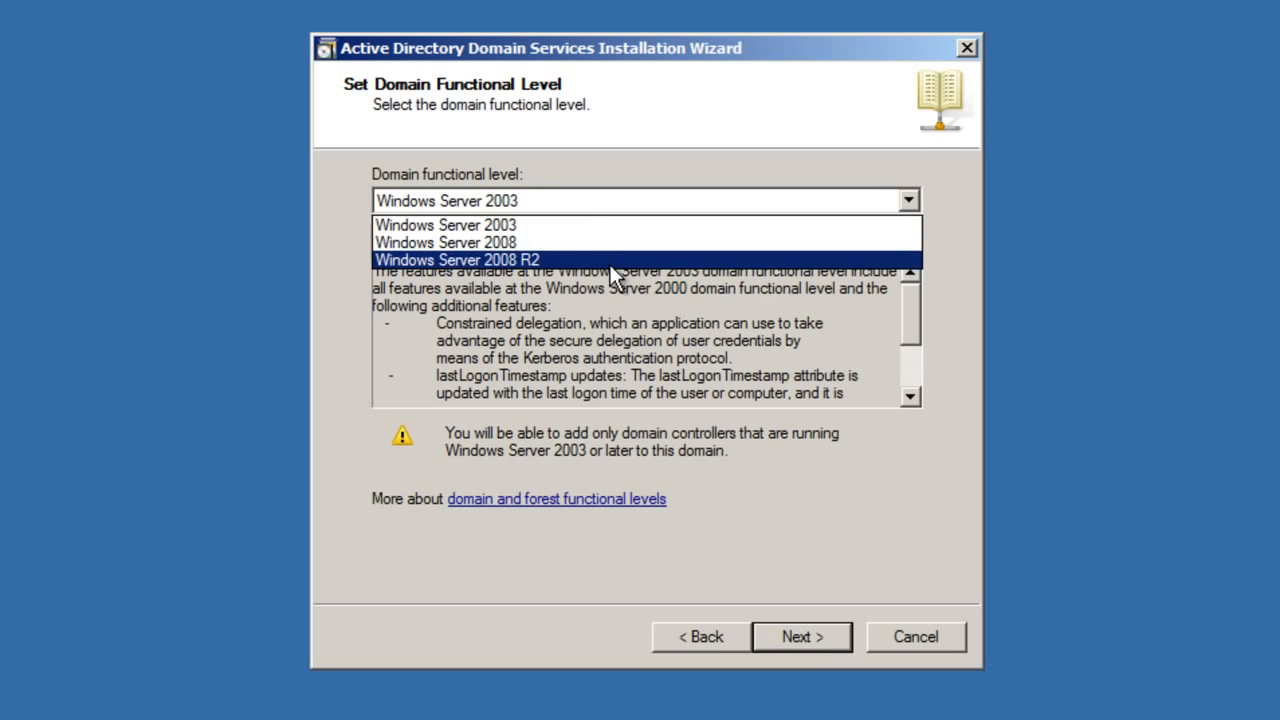
{"action": "left_click", "coordinate": [520, 227]}
{"action": "left_click", "coordinate": [913, 202]}
{"action": "left_click", "coordinate": [686, 259]}
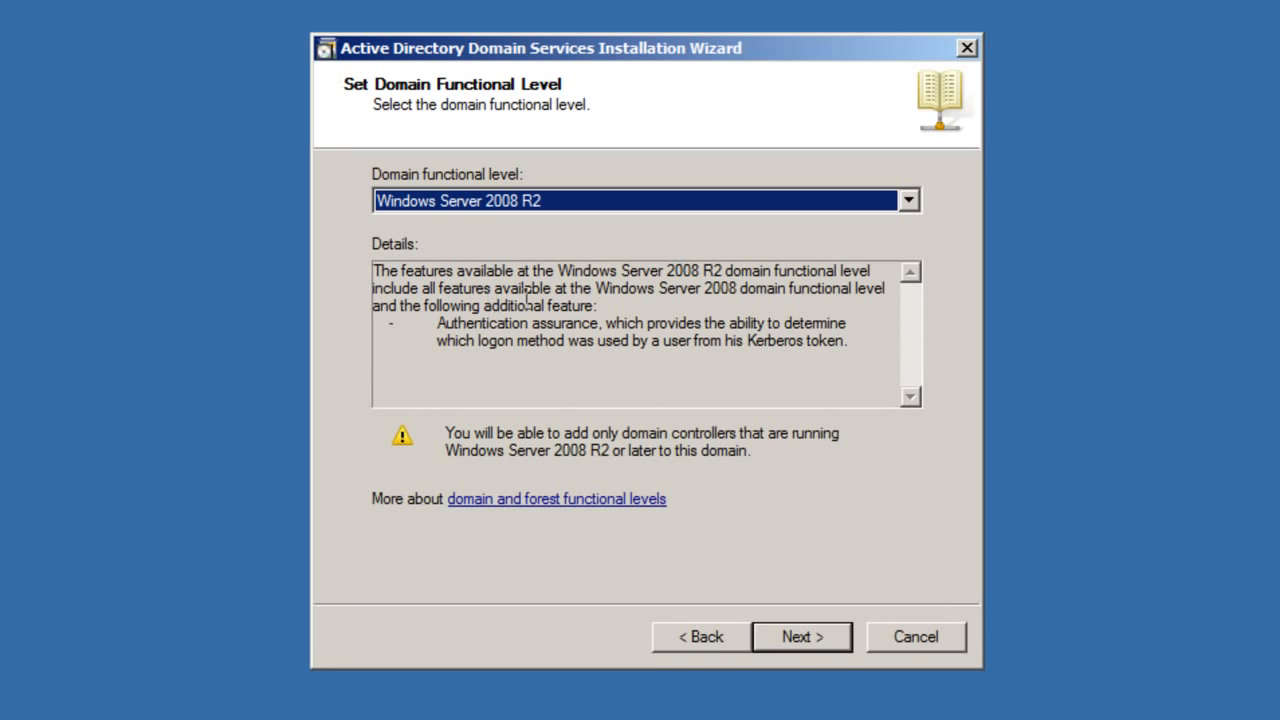
Step: Set the domain functional level to Windows Server 2003 and continue to the additional domain controller options
{"action": "left_click", "coordinate": [903, 205]}
{"action": "left_click", "coordinate": [608, 221]}
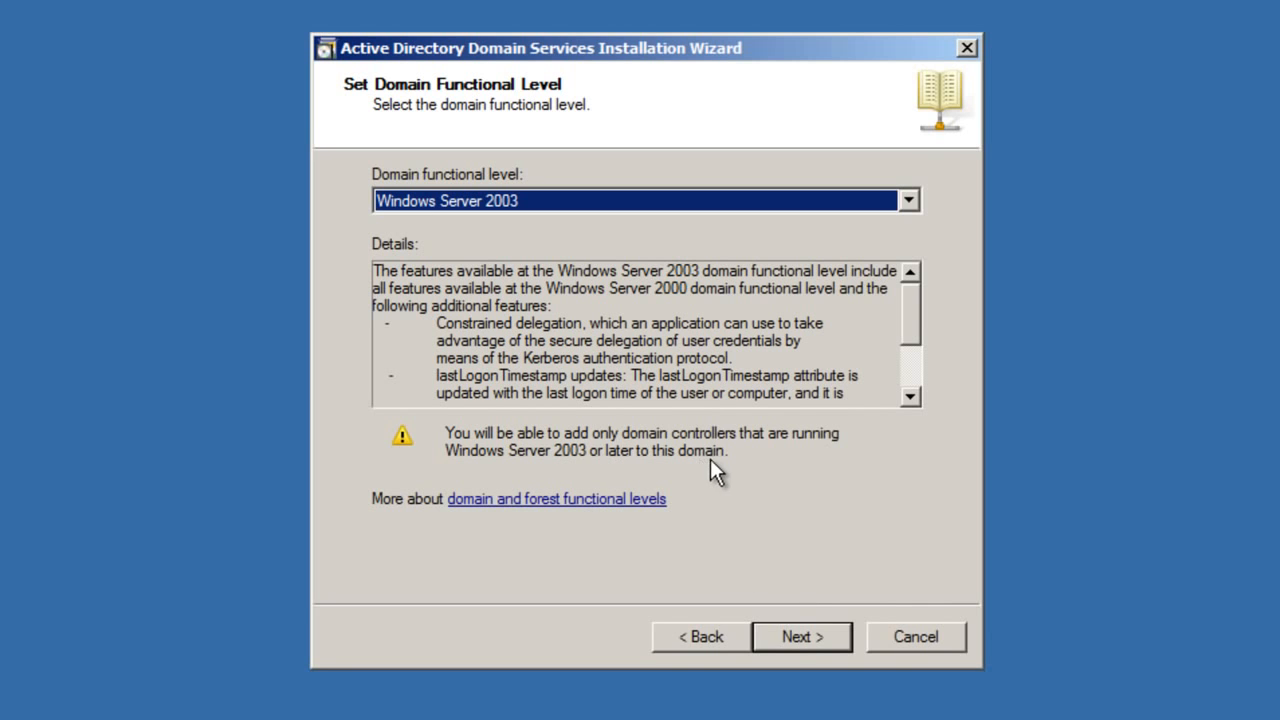
{"action": "left_click", "coordinate": [820, 640]}
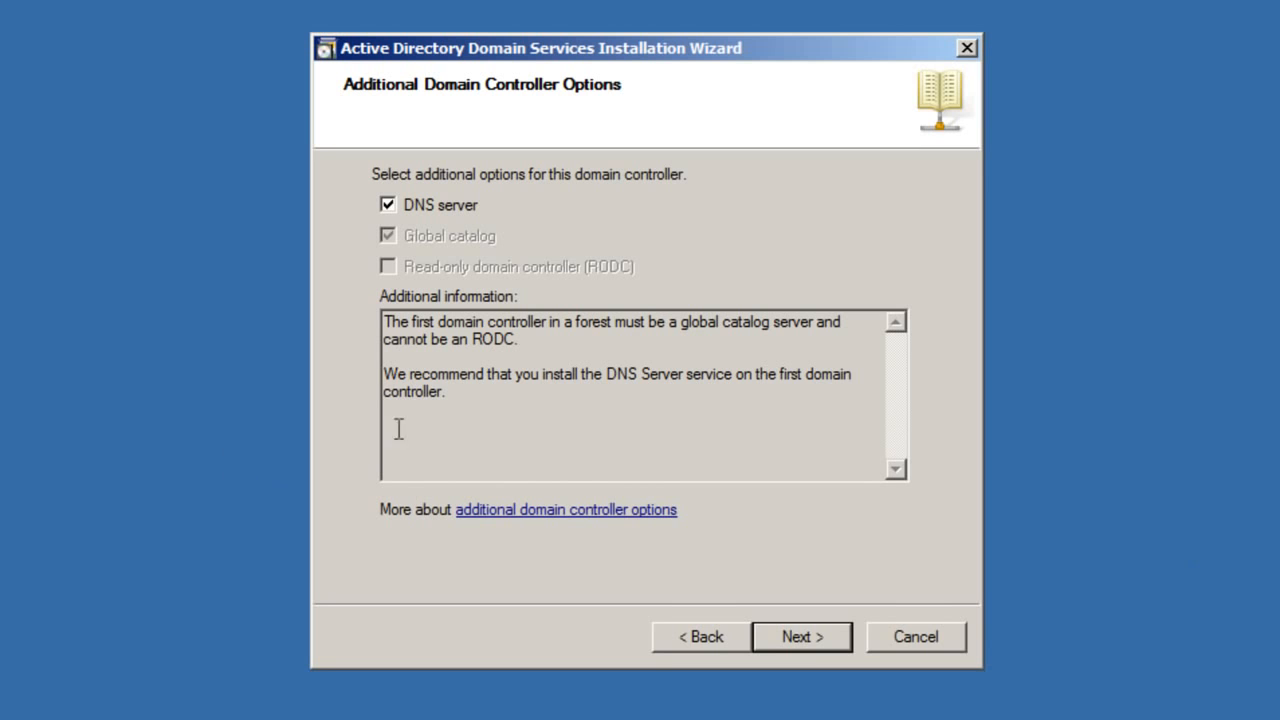
Step: Continue with the DNS server option enabled and choose to assign static IP addresses to all physical network adapters
{"action": "double_click", "coordinate": [375, 380]}
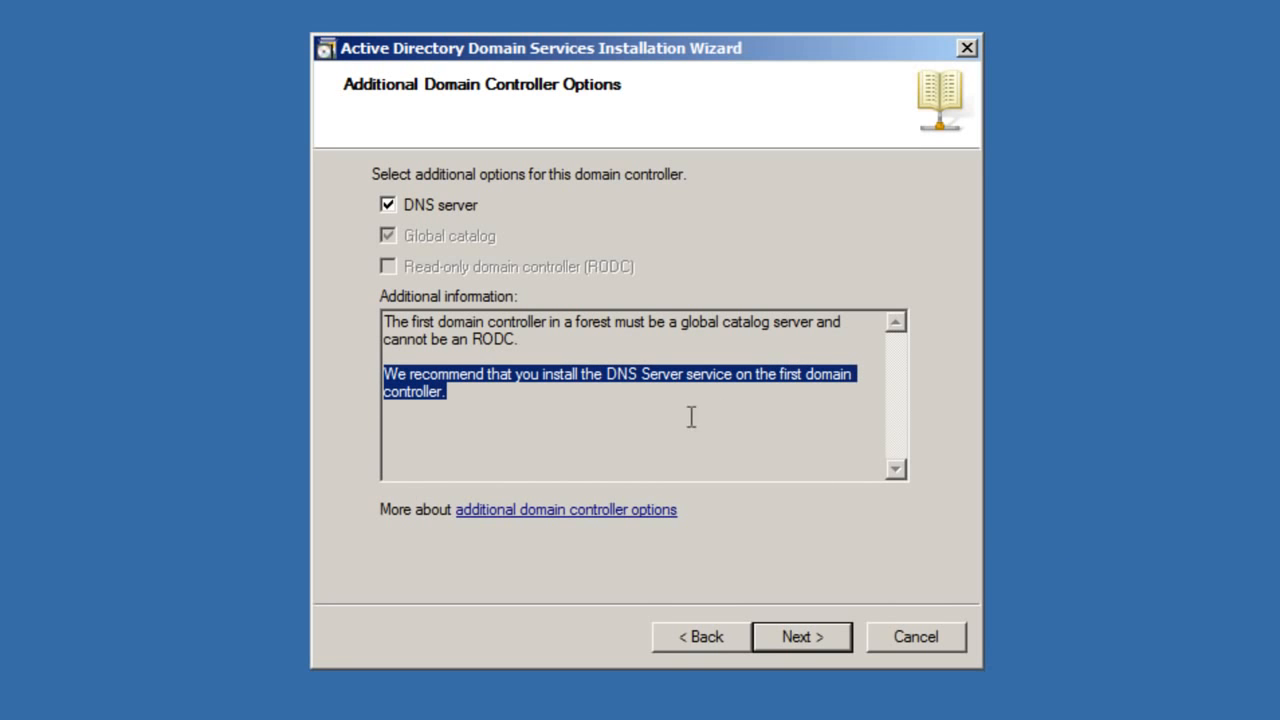
{"action": "left_click", "coordinate": [785, 630]}
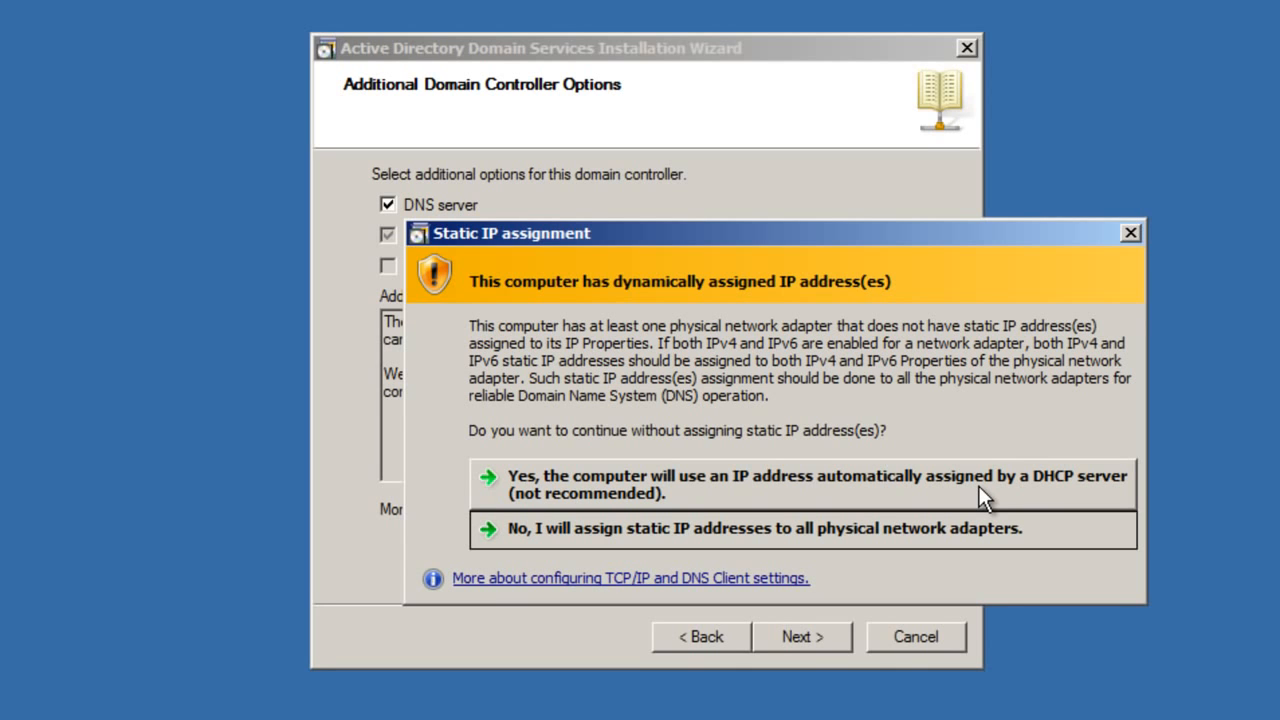
{"action": "left_click", "coordinate": [608, 522]}
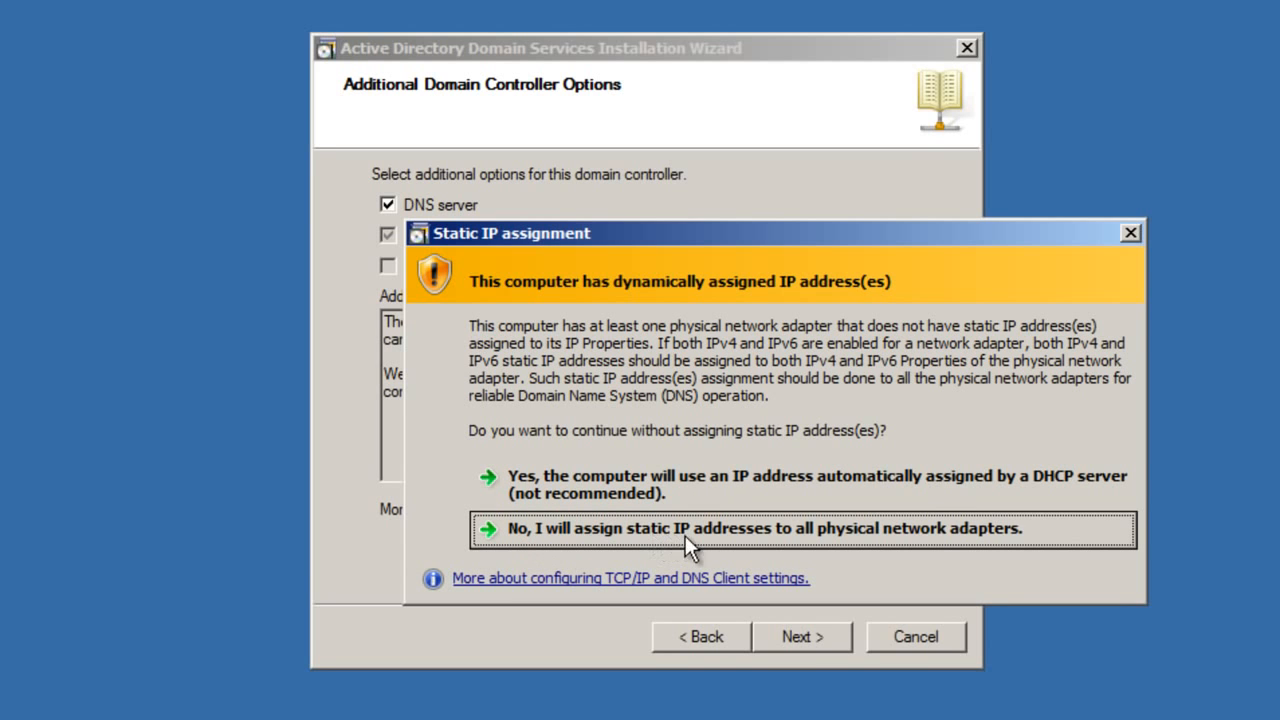
{"action": "left_click", "coordinate": [817, 535]}
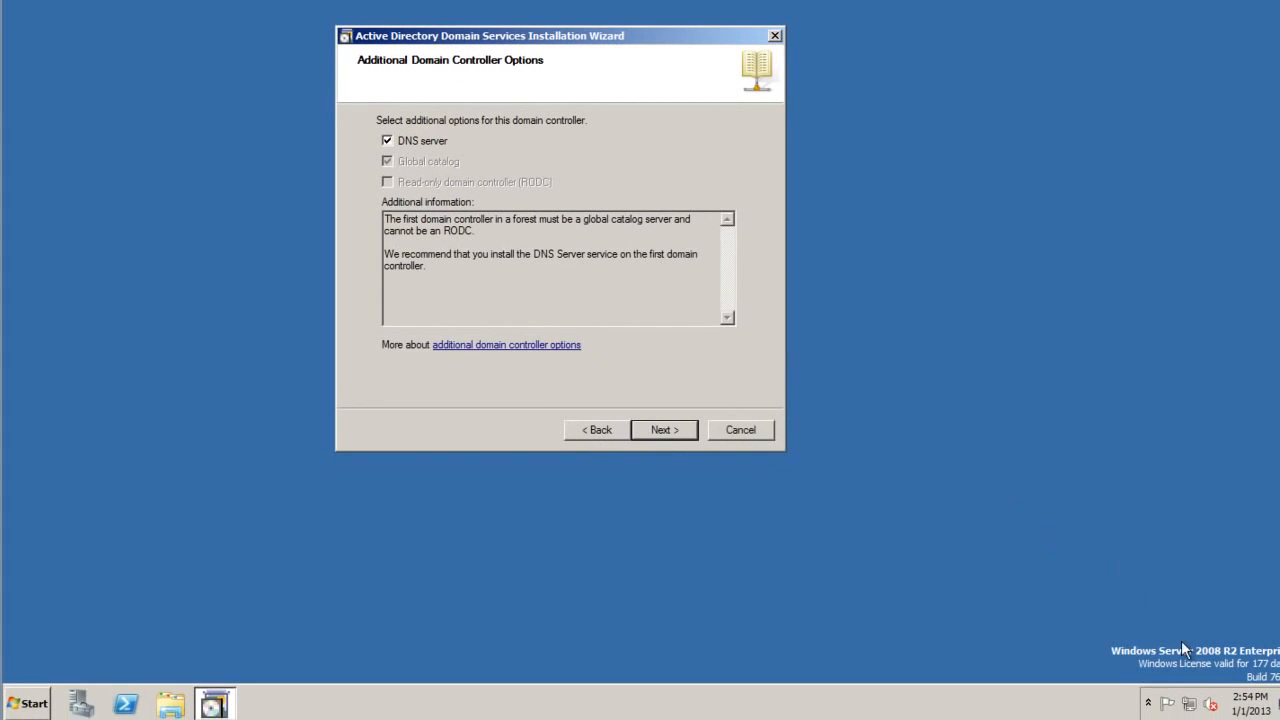
Step: Show the Control Panel items as large icons and open Network and Sharing Center
{"action": "right_click", "coordinate": [1189, 704]}
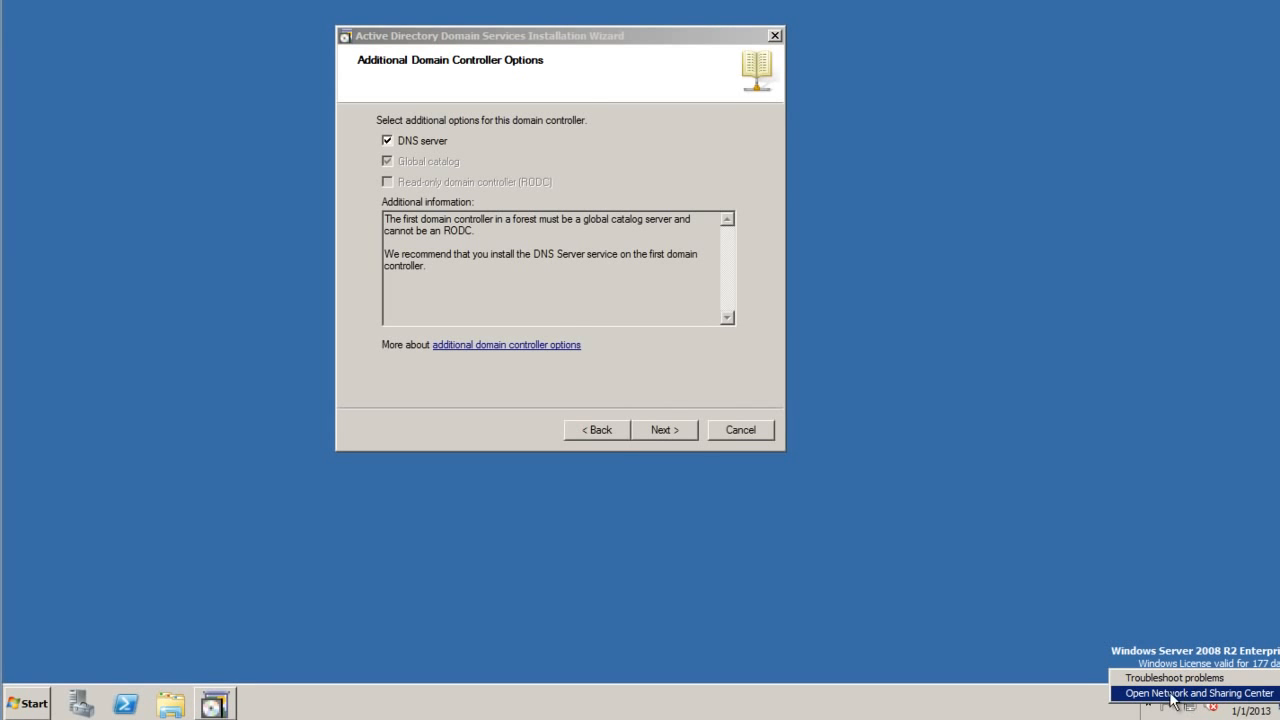
{"action": "left_click", "coordinate": [896, 586]}
{"action": "left_click", "coordinate": [40, 700]}
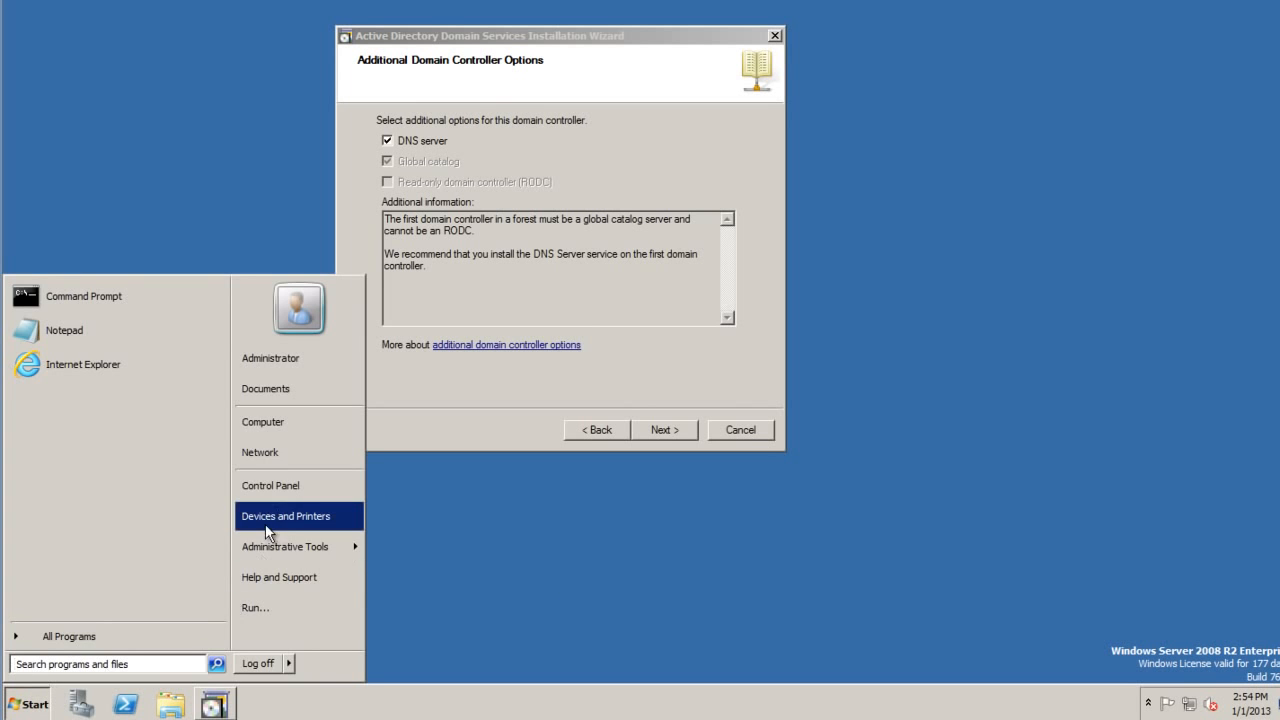
{"action": "left_click", "coordinate": [271, 486]}
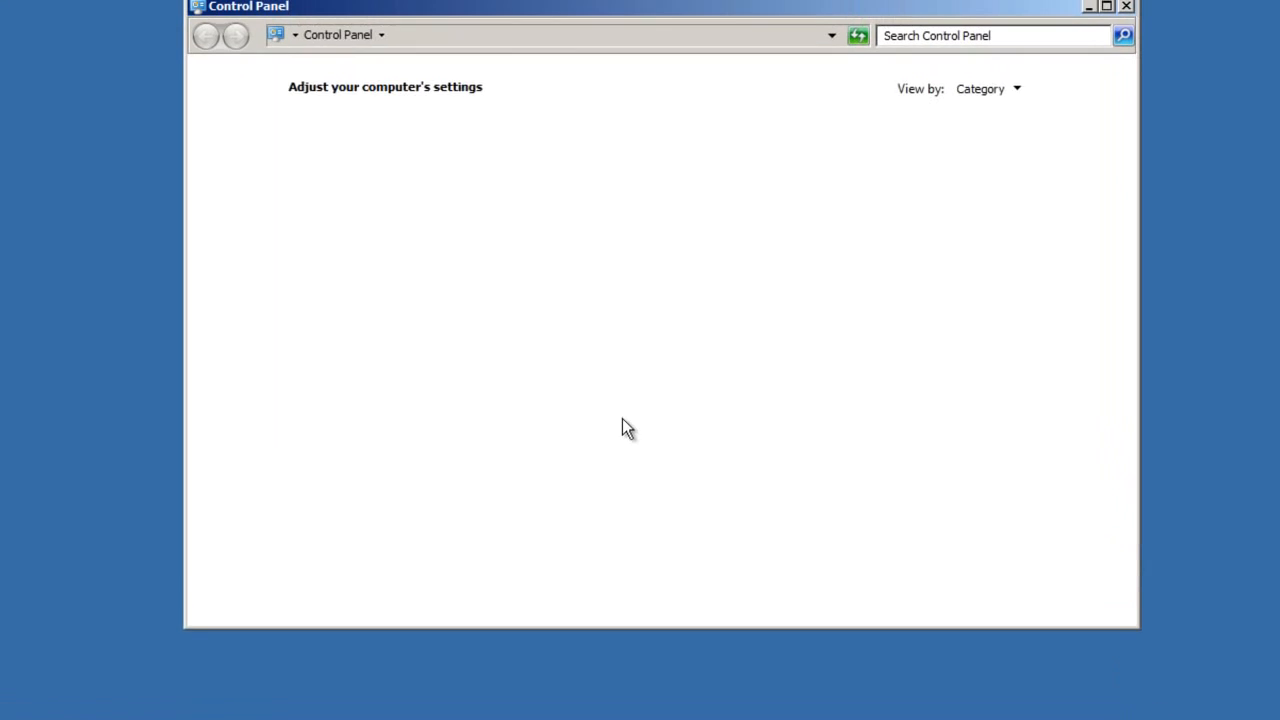
{"action": "left_click", "coordinate": [1020, 122]}
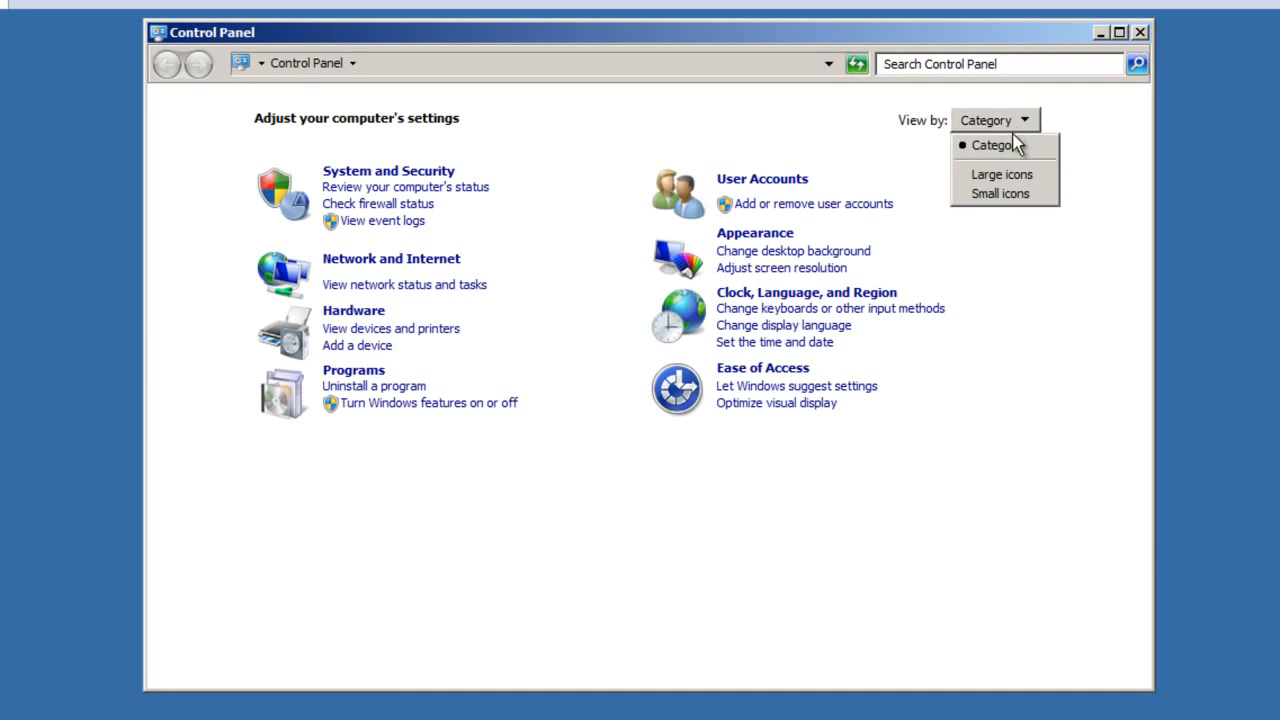
{"action": "left_click", "coordinate": [1006, 172]}
{"action": "scroll", "coordinate": [951, 411], "scroll_direction": "down", "scroll_amount": 3}
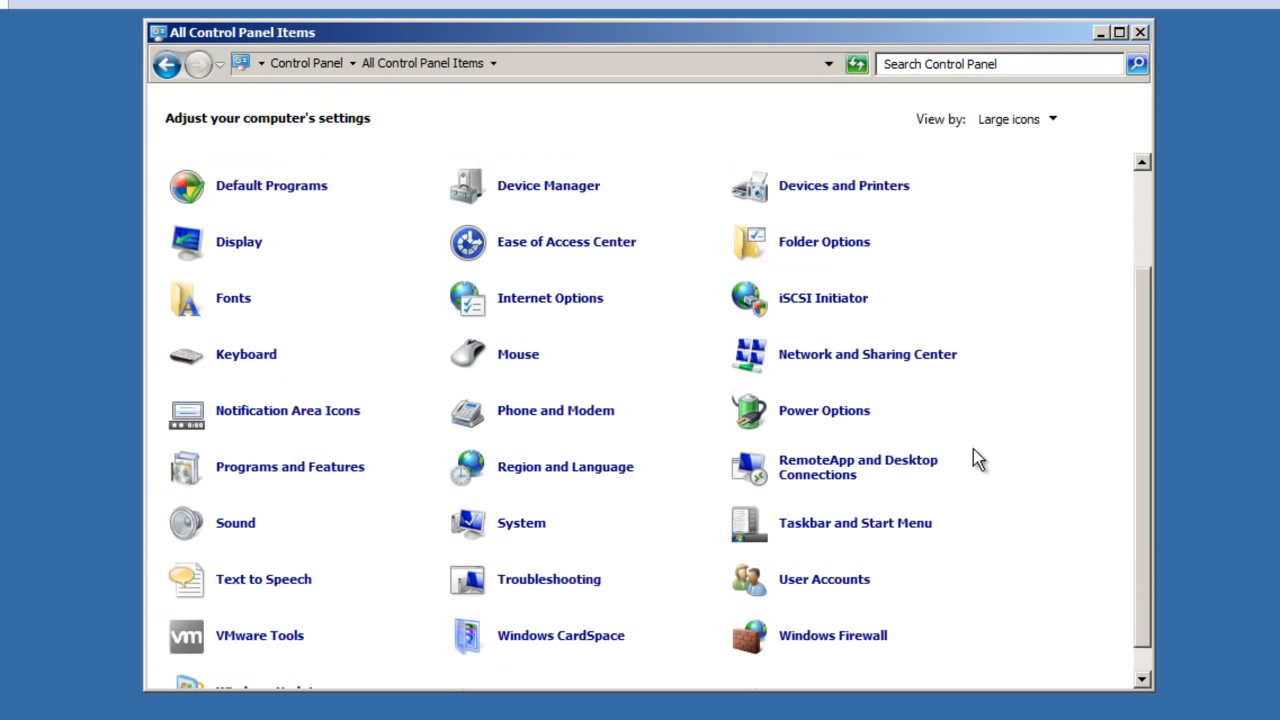
{"action": "left_click", "coordinate": [840, 326]}
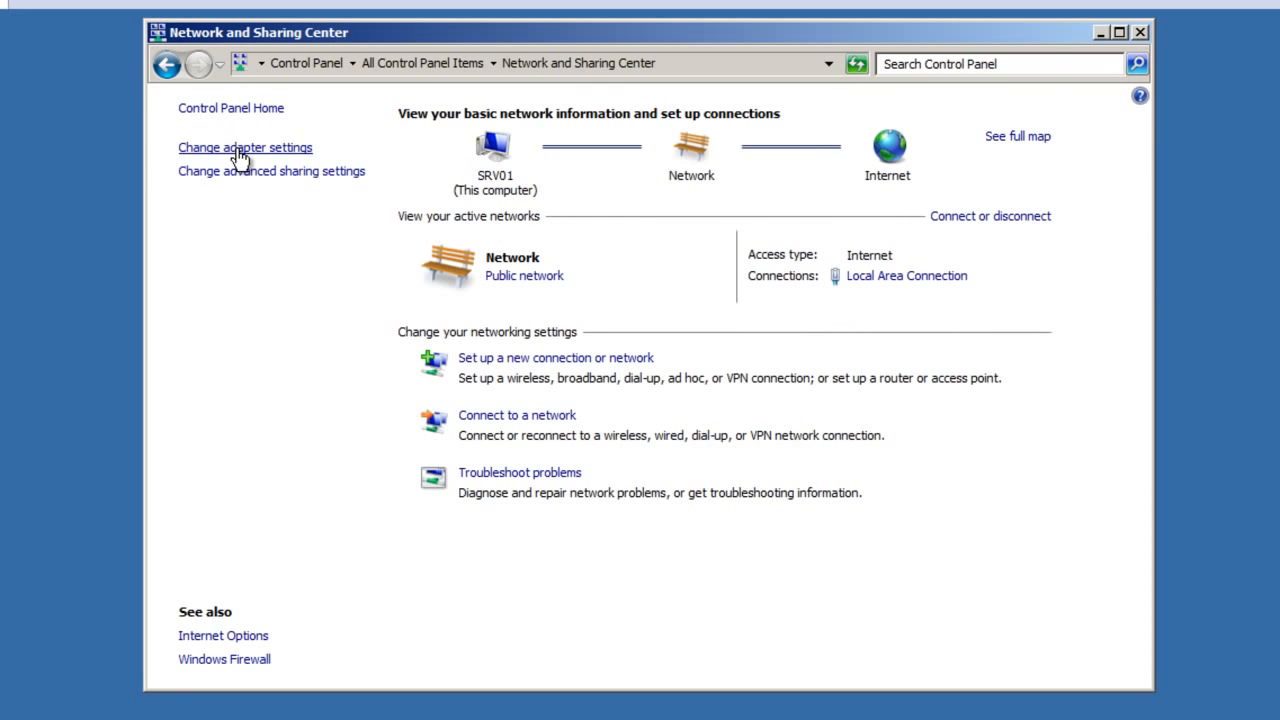
Step: Open the Internet Protocol Version 4 (TCP/IPv4) properties of the Local Area Connection adapter
{"action": "left_click", "coordinate": [240, 149]}
{"action": "right_click", "coordinate": [306, 180]}
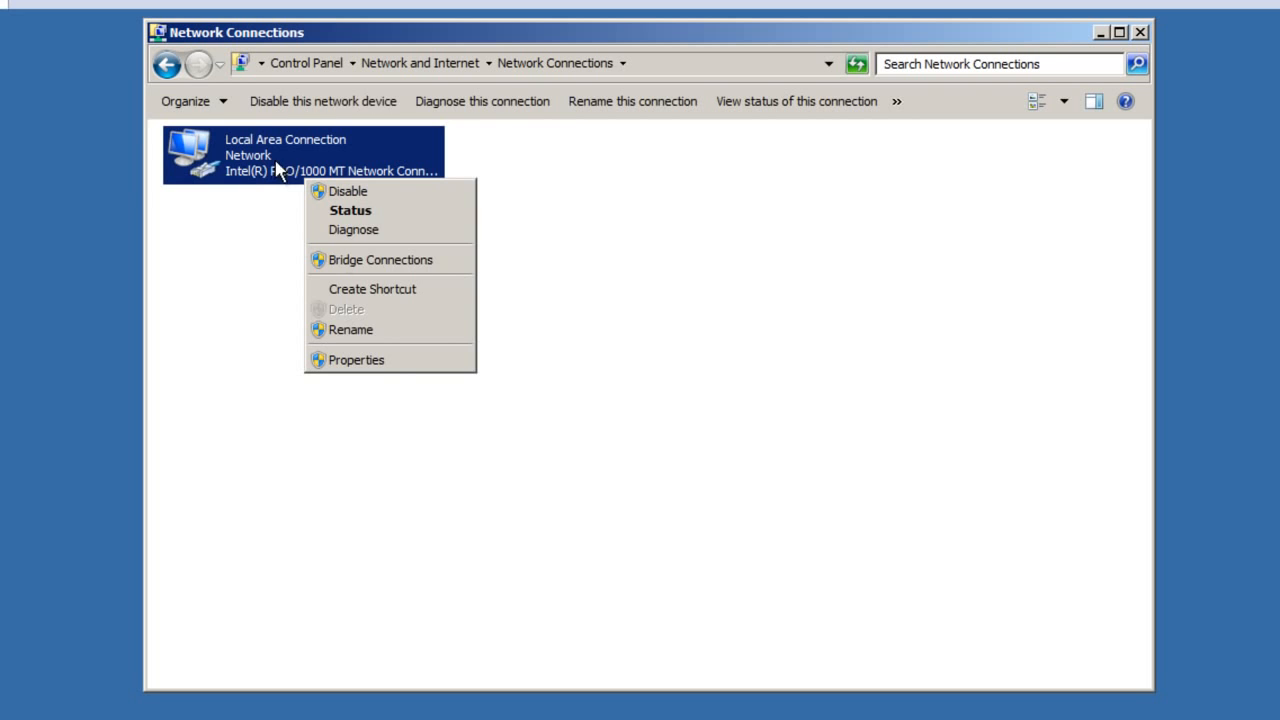
{"action": "left_click", "coordinate": [366, 362]}
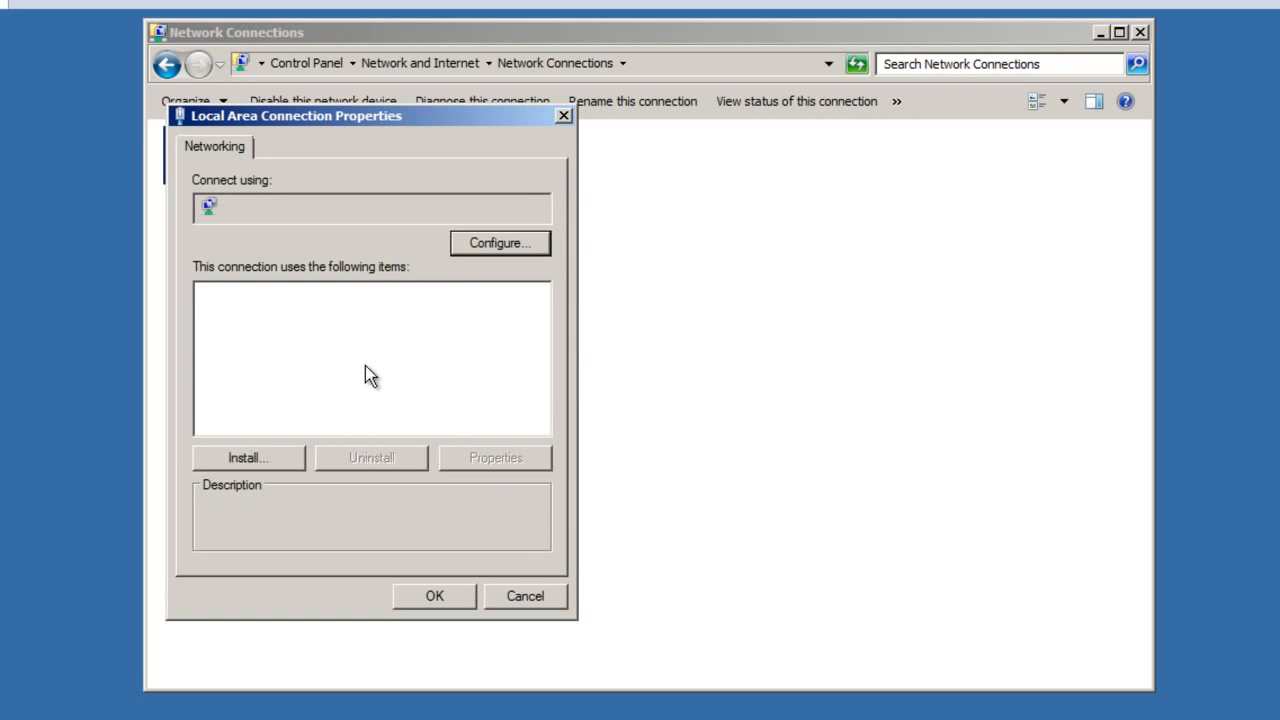
{"action": "left_click", "coordinate": [338, 369]}
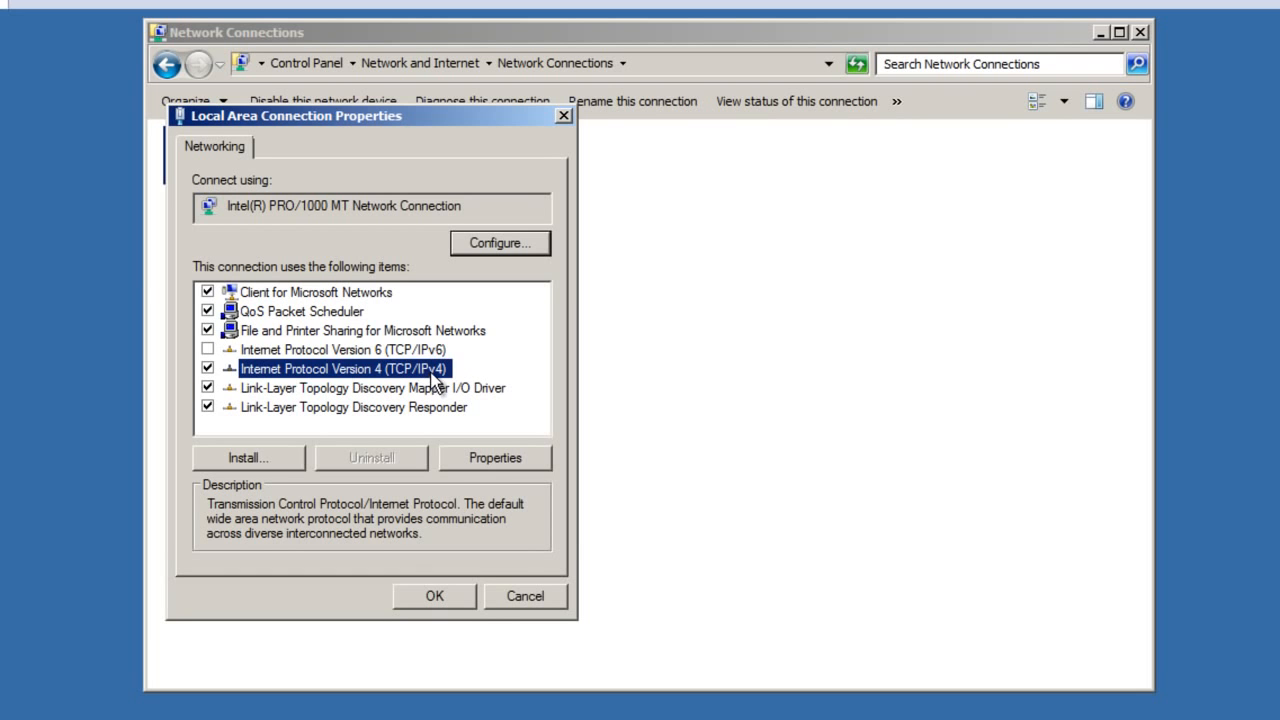
{"action": "left_click", "coordinate": [388, 352]}
{"action": "left_click", "coordinate": [336, 369]}
{"action": "left_click", "coordinate": [480, 460]}
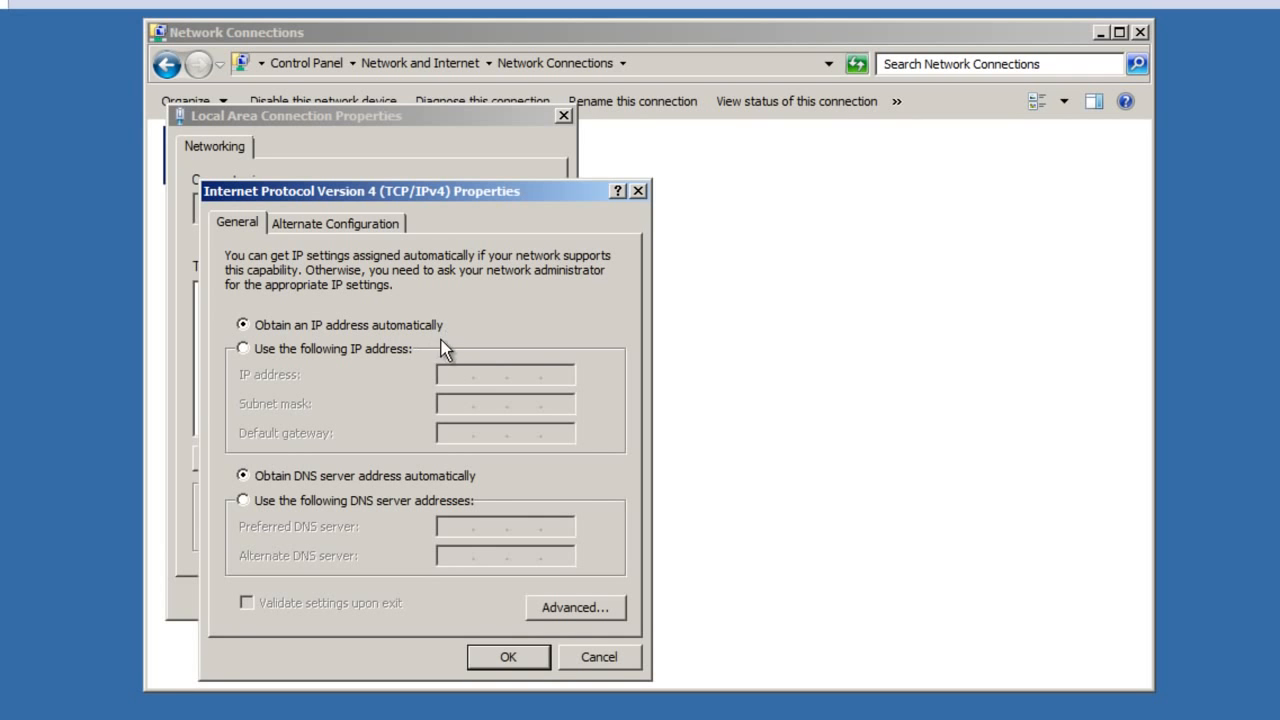
Step: Switch the adapter to a manually specified IP address and set it to 10.1.1.50
{"action": "left_click", "coordinate": [244, 350]}
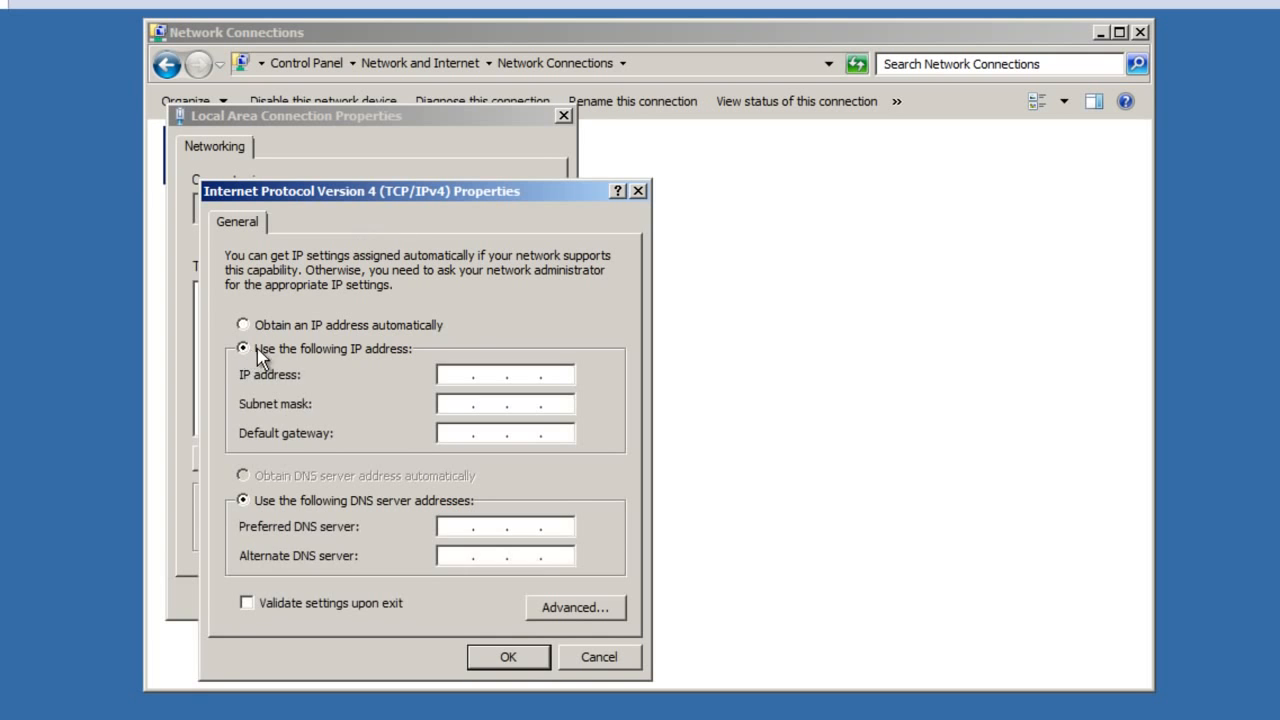
{"action": "left_click", "coordinate": [459, 375]}
{"action": "key", "text": "Right"}
{"action": "key", "text": "Right"}
{"action": "key", "text": "Right"}
{"action": "key", "text": "Left"}
{"action": "key", "text": "Left"}
{"action": "key", "text": "Left"}
{"action": "type", "text": "10.1.1.50"}
{"action": "key", "text": "Tab"}
{"action": "key", "text": "Right"}
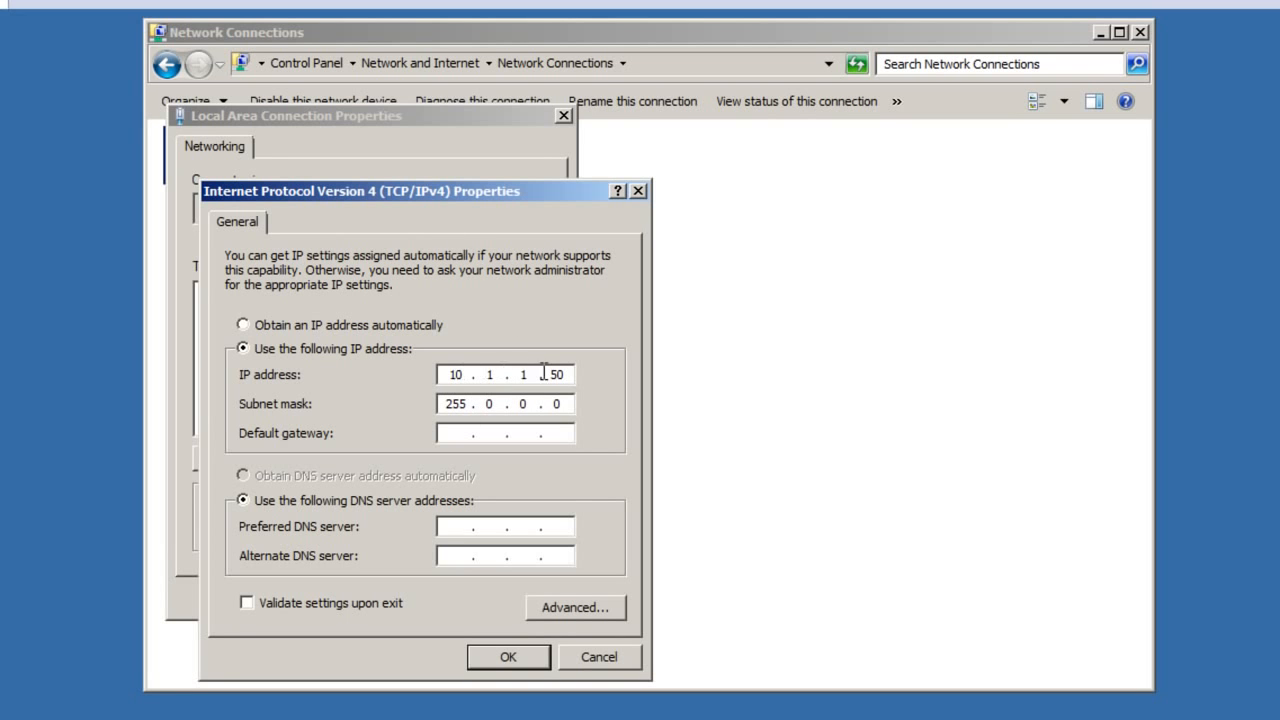
Step: Set the subnet mask to 255.255.255.0
{"action": "left_click", "coordinate": [502, 407]}
{"action": "key", "text": "BackSpace"}
{"action": "type", "text": "255 . 255 . 255"}
{"action": "double_click", "coordinate": [525, 404]}
Step: Compare the octets of the IP address with the matching octets of the subnet mask
{"action": "left_click_drag", "start_coordinate": [538, 375], "coordinate": [437, 378]}
{"action": "double_click", "coordinate": [489, 375]}
{"action": "double_click", "coordinate": [523, 375]}
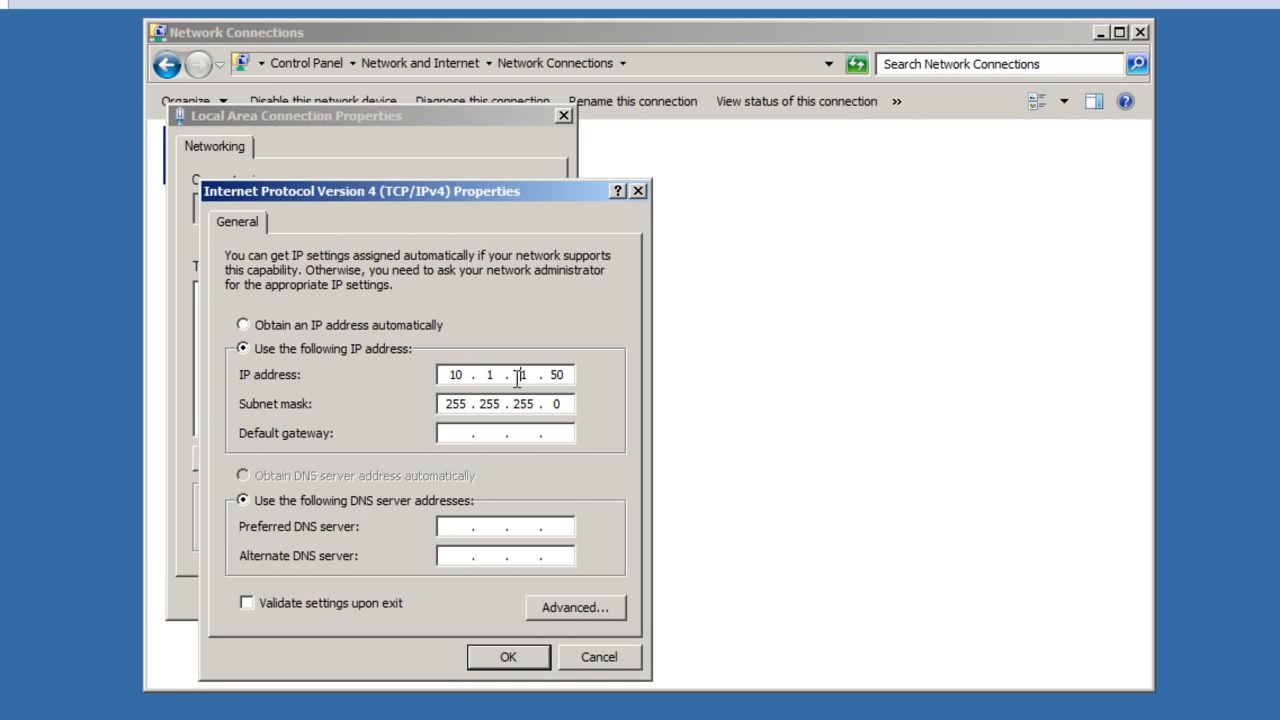
{"action": "double_click", "coordinate": [489, 375]}
{"action": "double_click", "coordinate": [553, 375]}
{"action": "left_click", "coordinate": [556, 404]}
{"action": "double_click", "coordinate": [555, 404]}
{"action": "double_click", "coordinate": [555, 375]}
Step: Set the default gateway to 10.1.1.1
{"action": "left_click", "coordinate": [470, 431]}
{"action": "type", "text": "10 . 1 . 1 . 1"}
Step: Try 1 and 254 as the last octet of the IP address and restore it to 50
{"action": "left_click_drag", "start_coordinate": [550, 375], "coordinate": [577, 390]}
{"action": "type", "text": "1"}
{"action": "key", "text": "BackSpace"}
{"action": "type", "text": "254"}
{"action": "key", "text": "BackSpace"}
{"action": "key", "text": "BackSpace"}
{"action": "key", "text": "BackSpace"}
{"action": "type", "text": "50"}
Step: Enter the loopback address 127.0.0.1 as the preferred DNS server and look over its octets
{"action": "left_click", "coordinate": [470, 528]}
{"action": "type", "text": "127 . 0 . 0 . 1"}
{"action": "left_click_drag", "start_coordinate": [448, 527], "coordinate": [463, 527]}
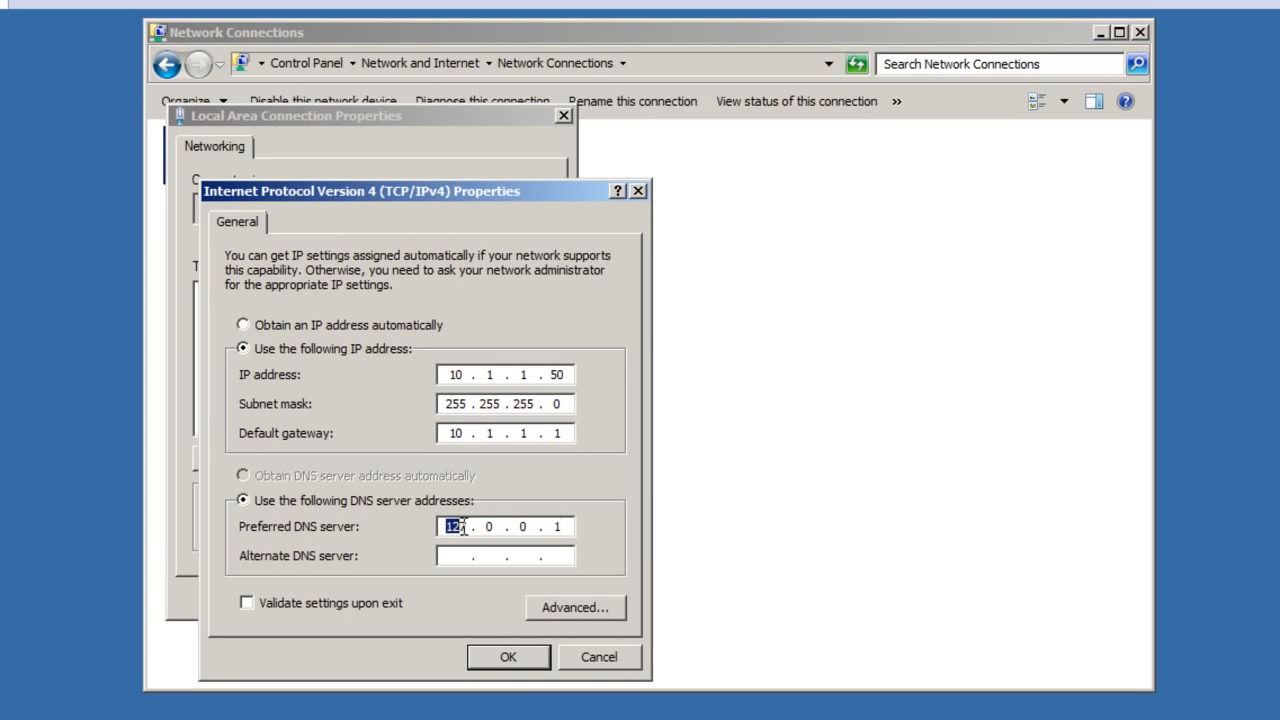
{"action": "double_click", "coordinate": [489, 527]}
{"action": "double_click", "coordinate": [522, 527]}
{"action": "double_click", "coordinate": [566, 527]}
Step: Try the server's own address 10.1.1.50 as the preferred DNS server
{"action": "double_click", "coordinate": [456, 526]}
{"action": "type", "text": "10.1"}
{"action": "key", "text": "BackSpace"}
{"action": "type", "text": ".1.50"}
{"action": "key", "text": "BackSpace"}
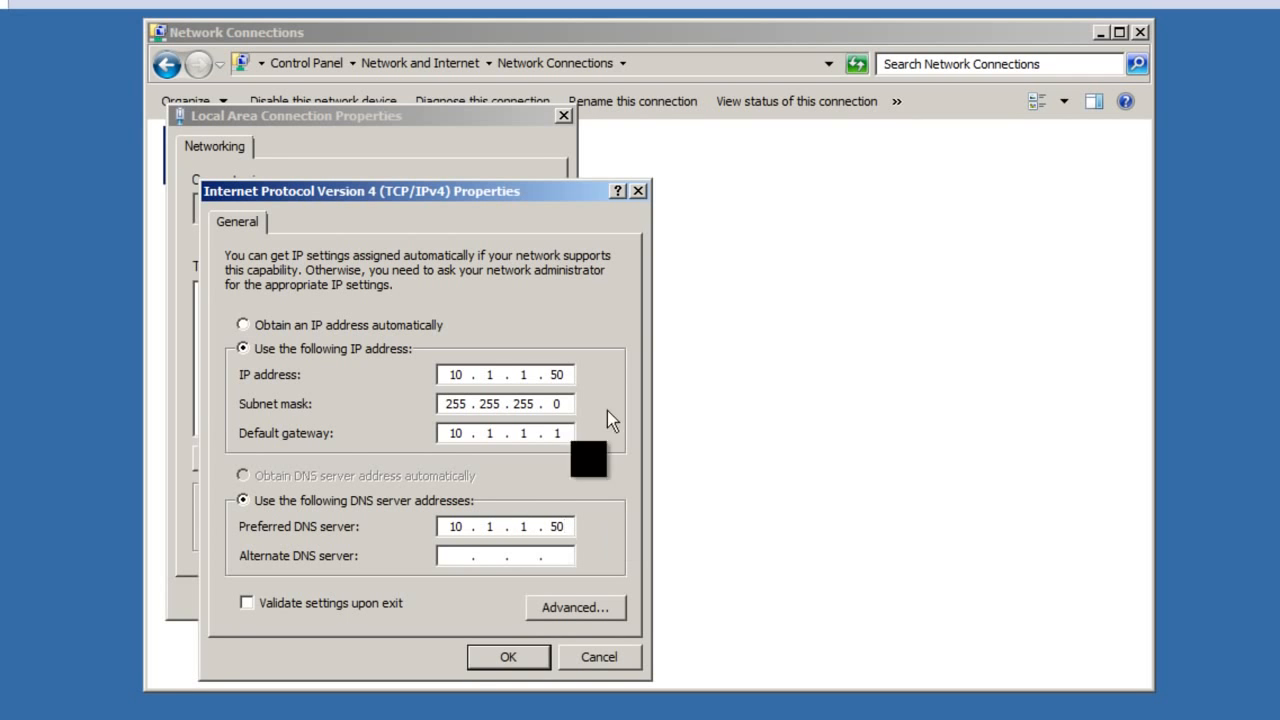
Step: Replace the preferred DNS server address with 127.0.0.1
{"action": "left_click_drag", "start_coordinate": [547, 526], "coordinate": [562, 526]}
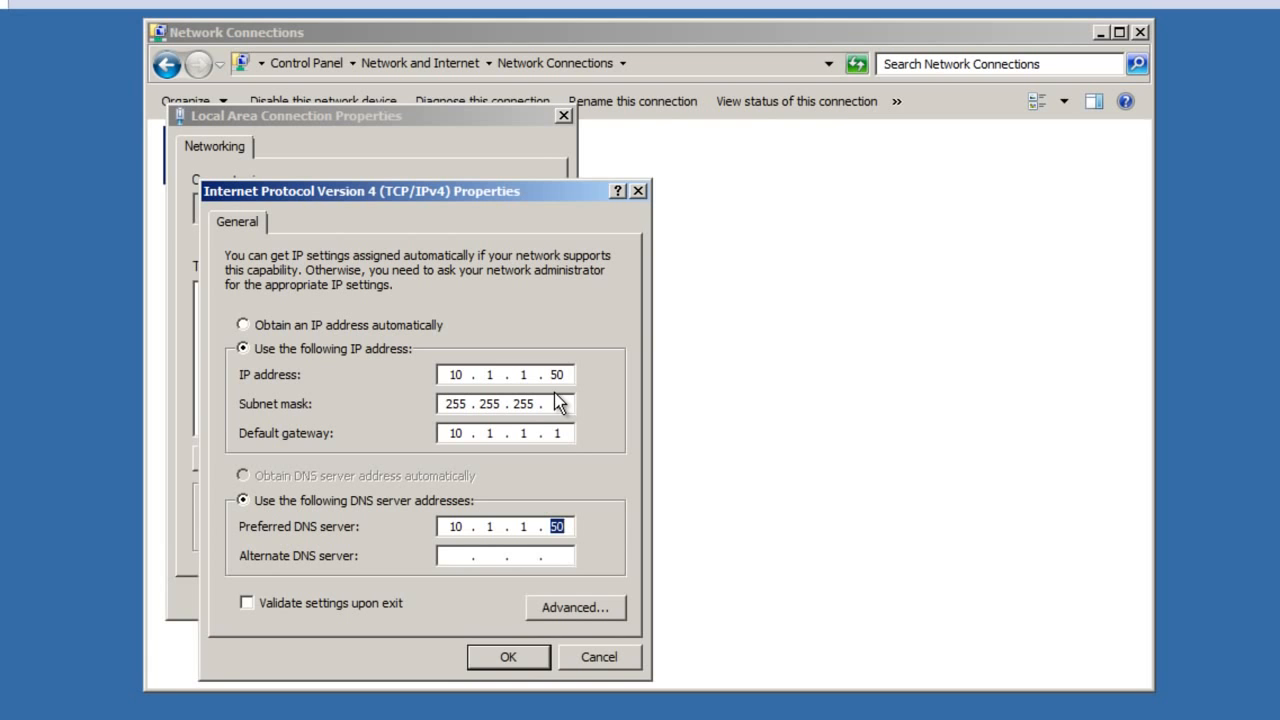
{"action": "key", "text": "BackSpace"}
{"action": "key", "text": "BackSpace"}
{"action": "key", "text": "BackSpace"}
{"action": "key", "text": "BackSpace"}
{"action": "key", "text": "BackSpace"}
{"action": "key", "text": "BackSpace"}
{"action": "type", "text": "127.0.0.1"}
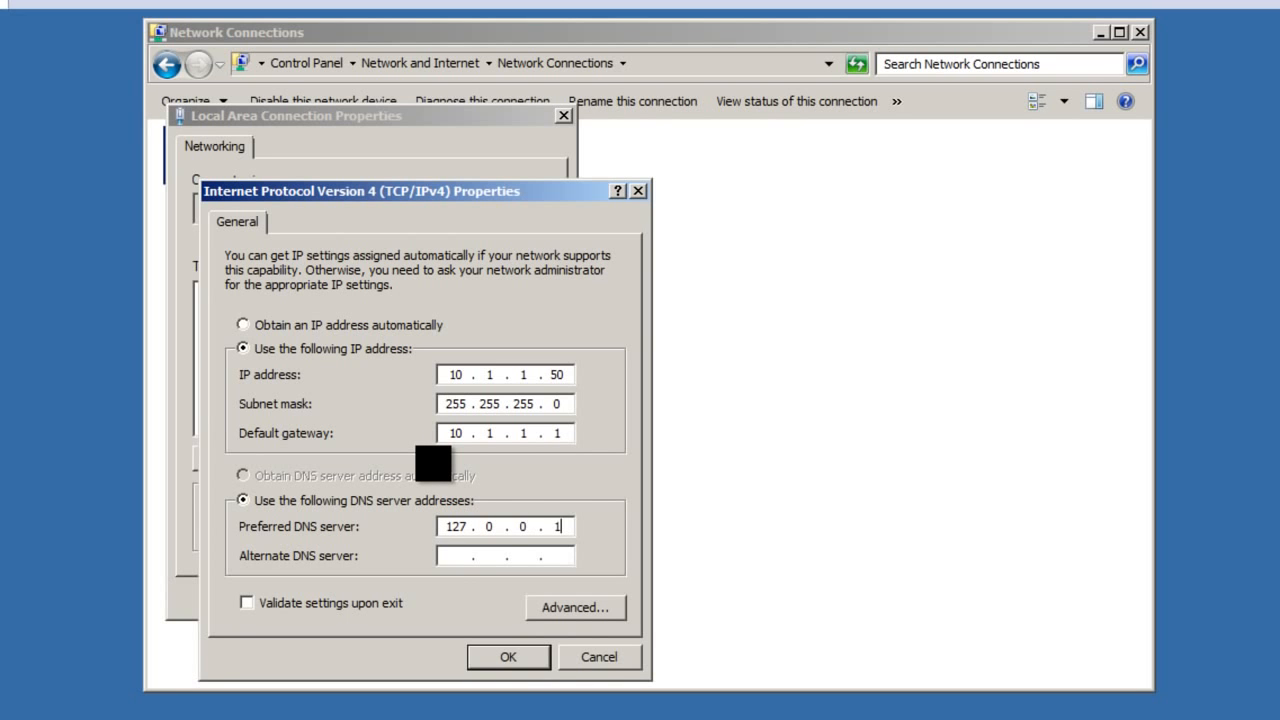
Step: Apply the IPv4 settings and close the adapter properties and the Network Connections window
{"action": "left_click", "coordinate": [521, 667]}
{"action": "left_click", "coordinate": [461, 597]}
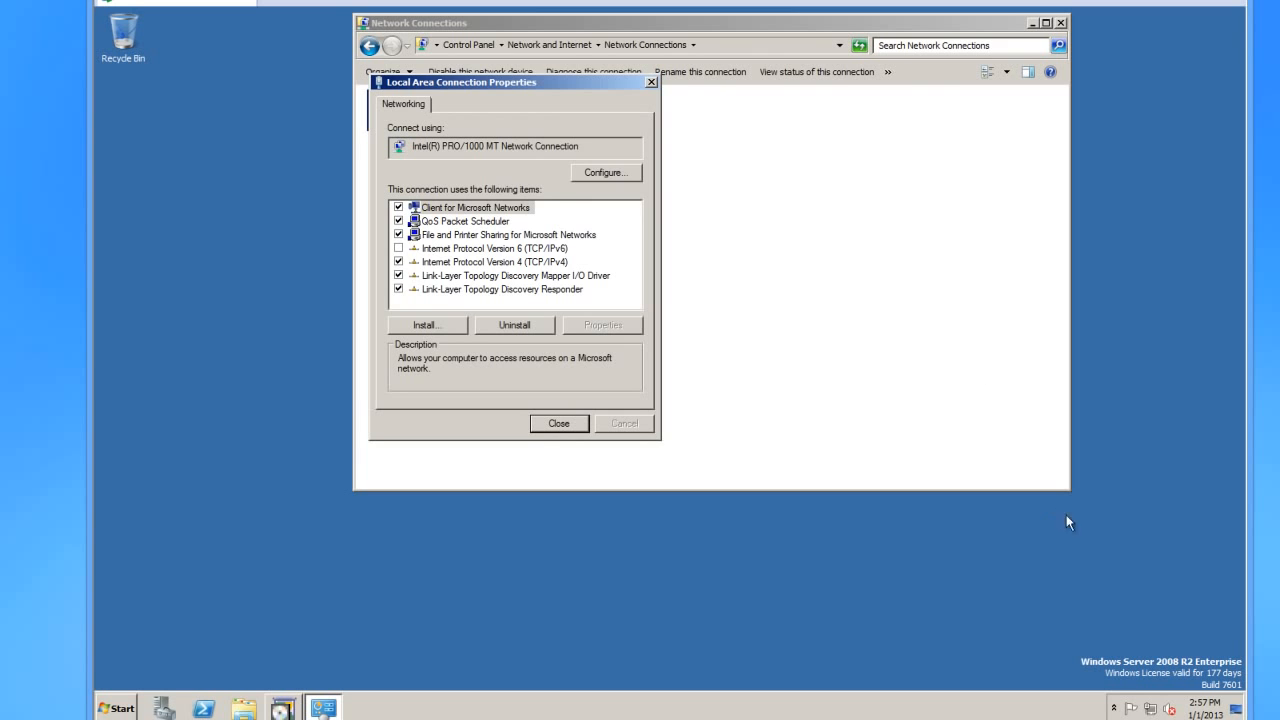
{"action": "left_click", "coordinate": [1062, 23]}
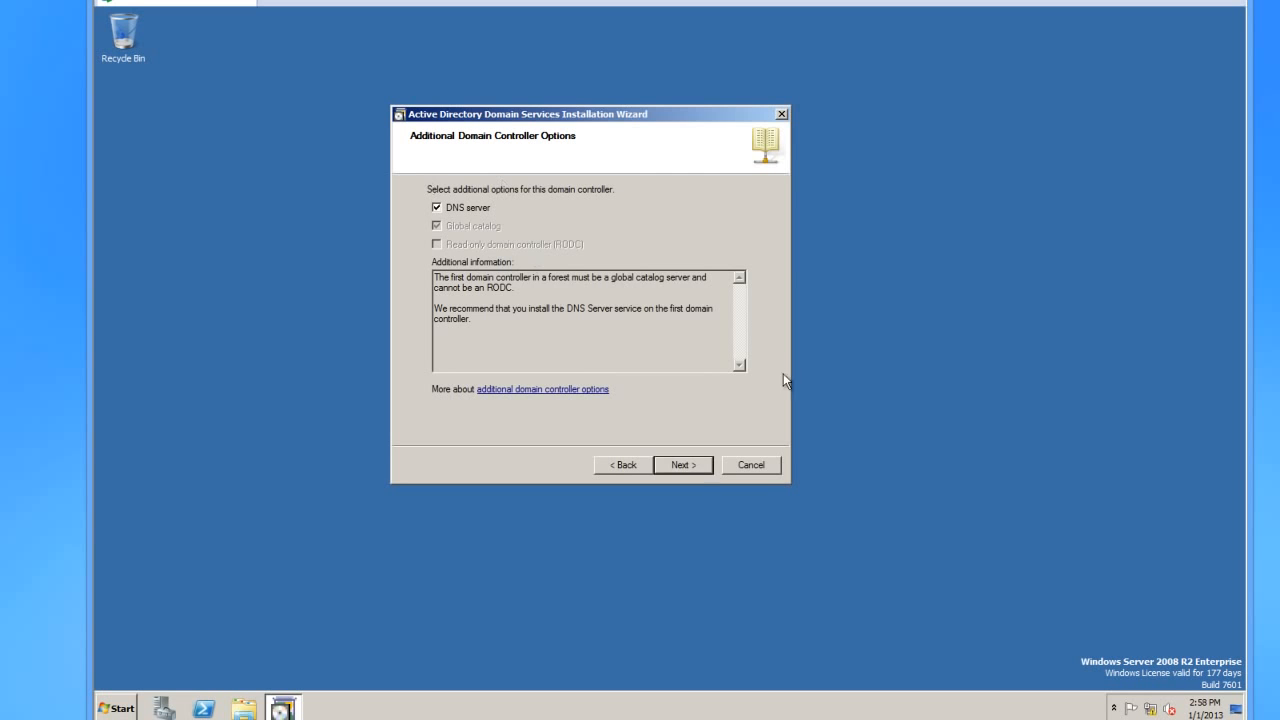
Step: Continue the domain controller setup without a DNS delegation and keep the default database, log files and SYSVOL folders
{"action": "left_click", "coordinate": [695, 463]}
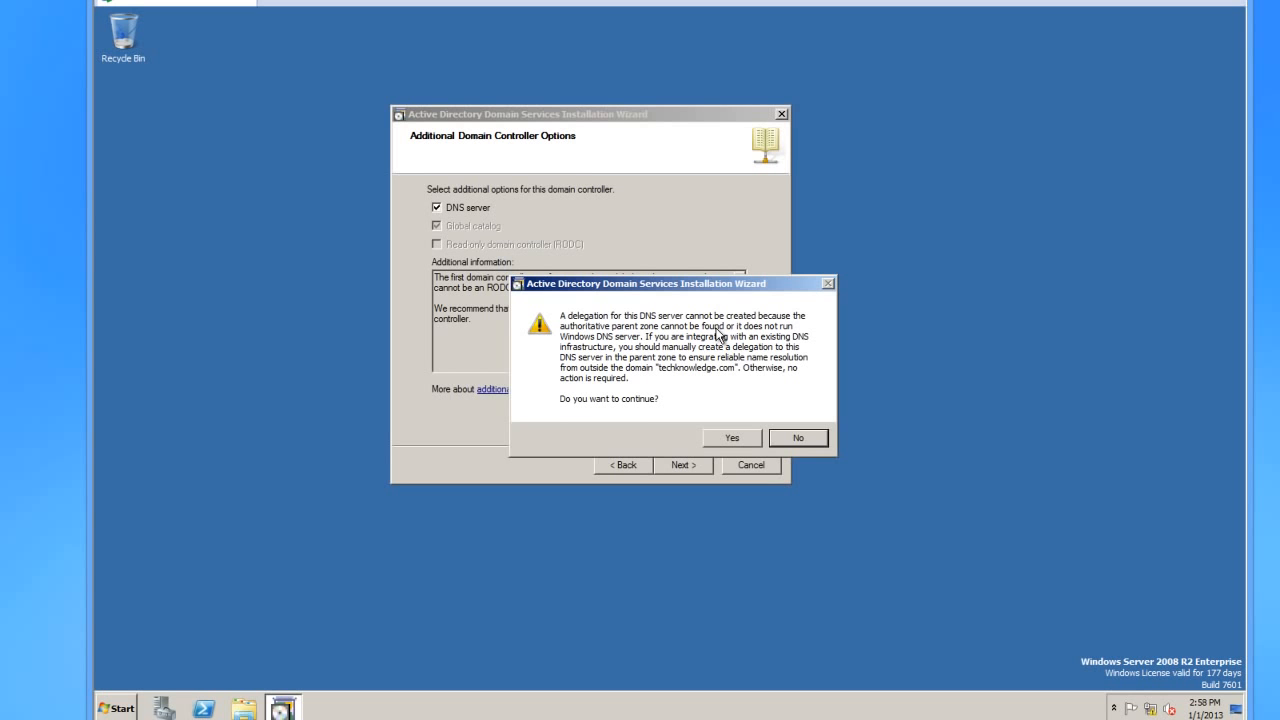
{"action": "left_click", "coordinate": [731, 439]}
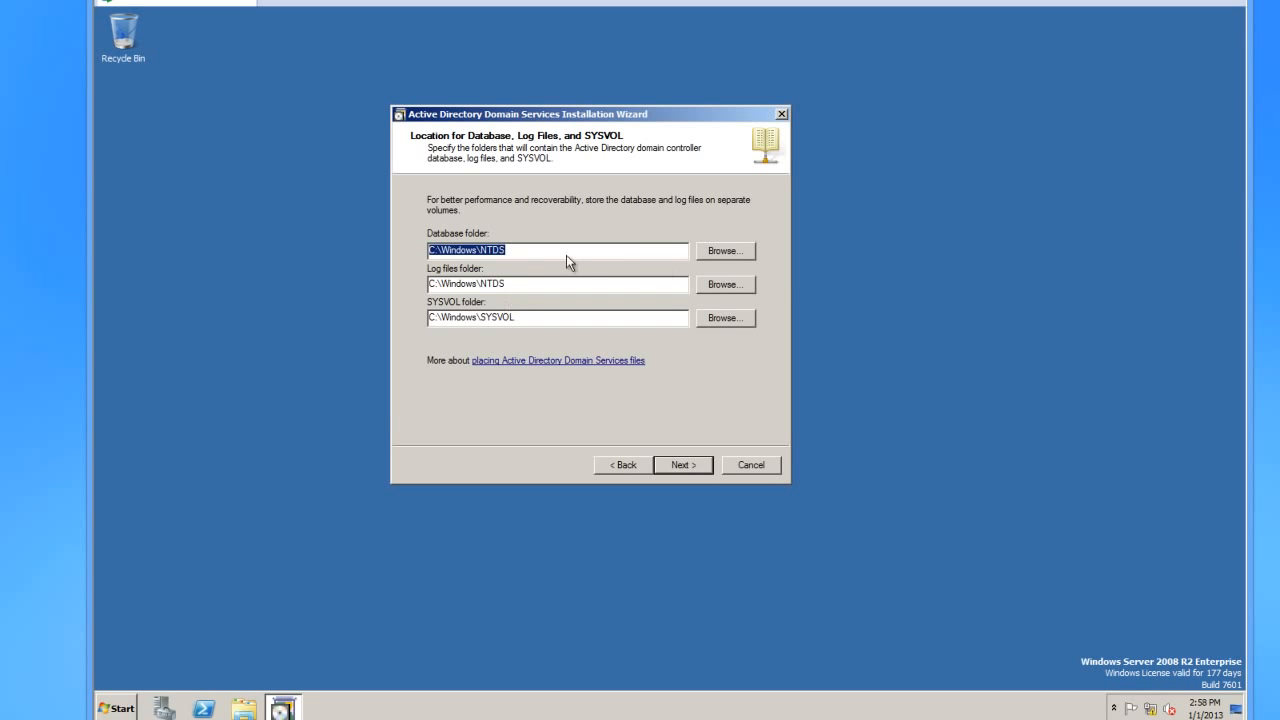
{"action": "left_click", "coordinate": [732, 254]}
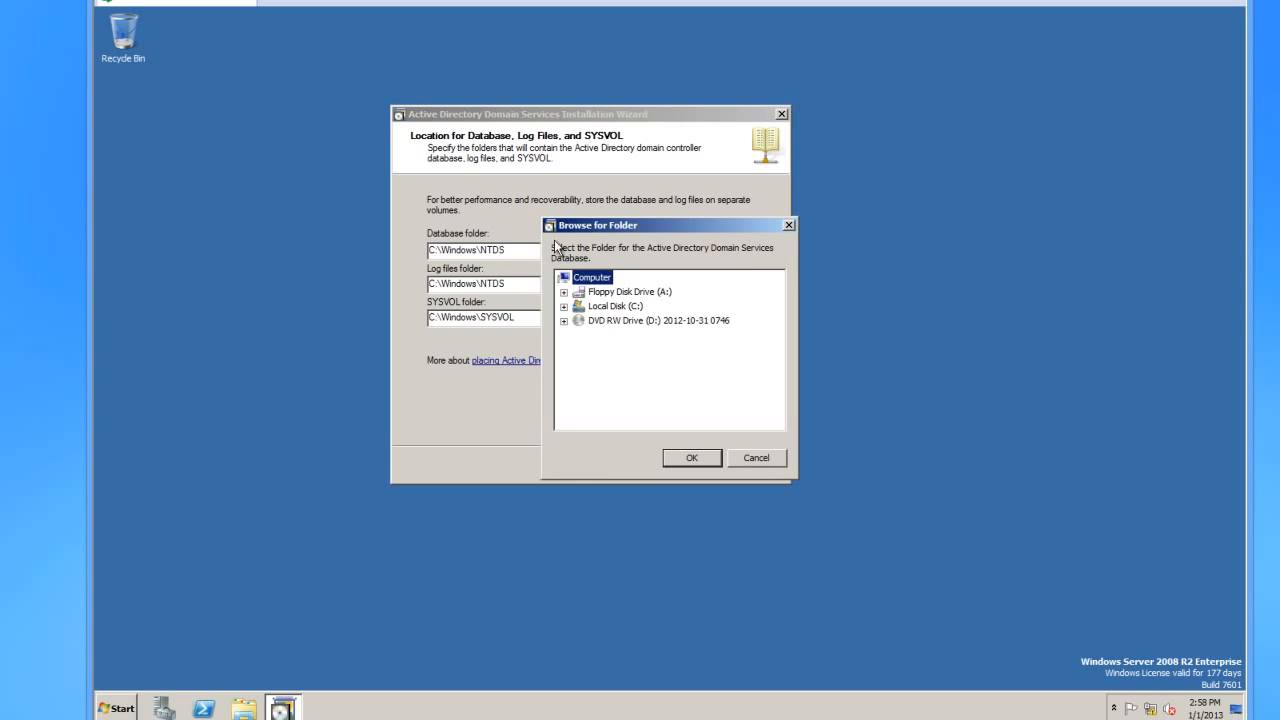
{"action": "left_click", "coordinate": [789, 225]}
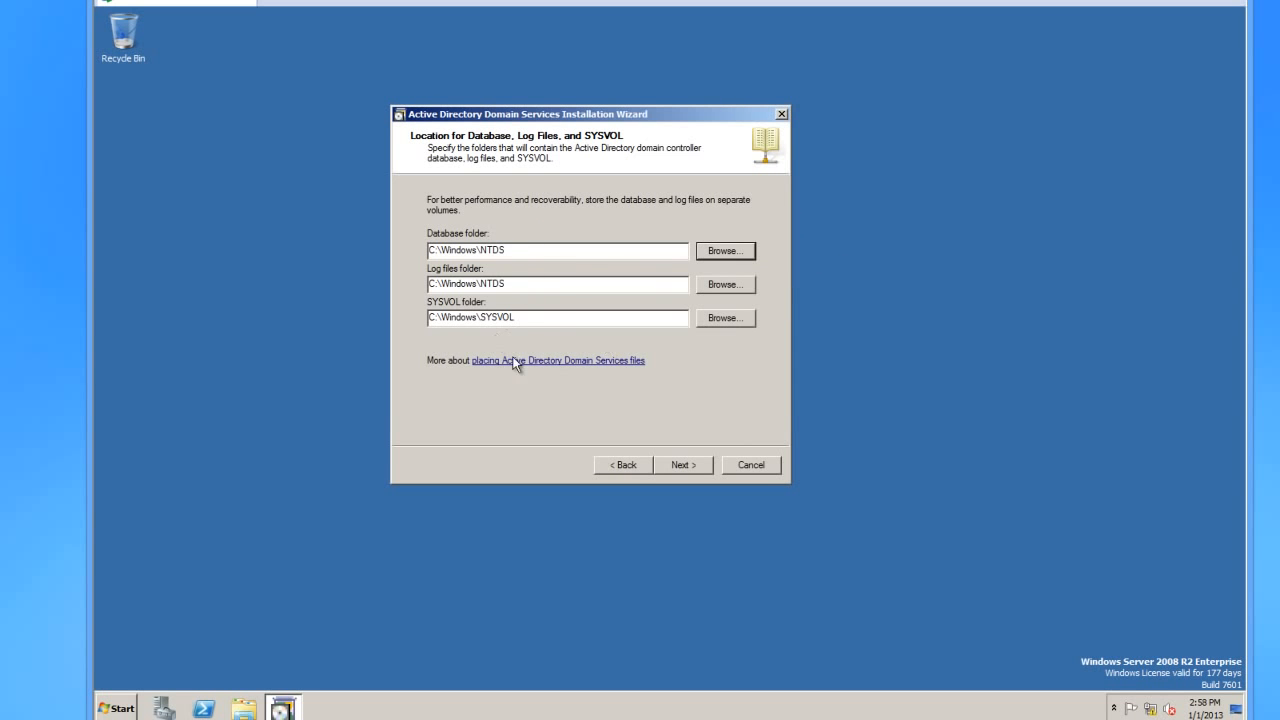
{"action": "left_click", "coordinate": [673, 464]}
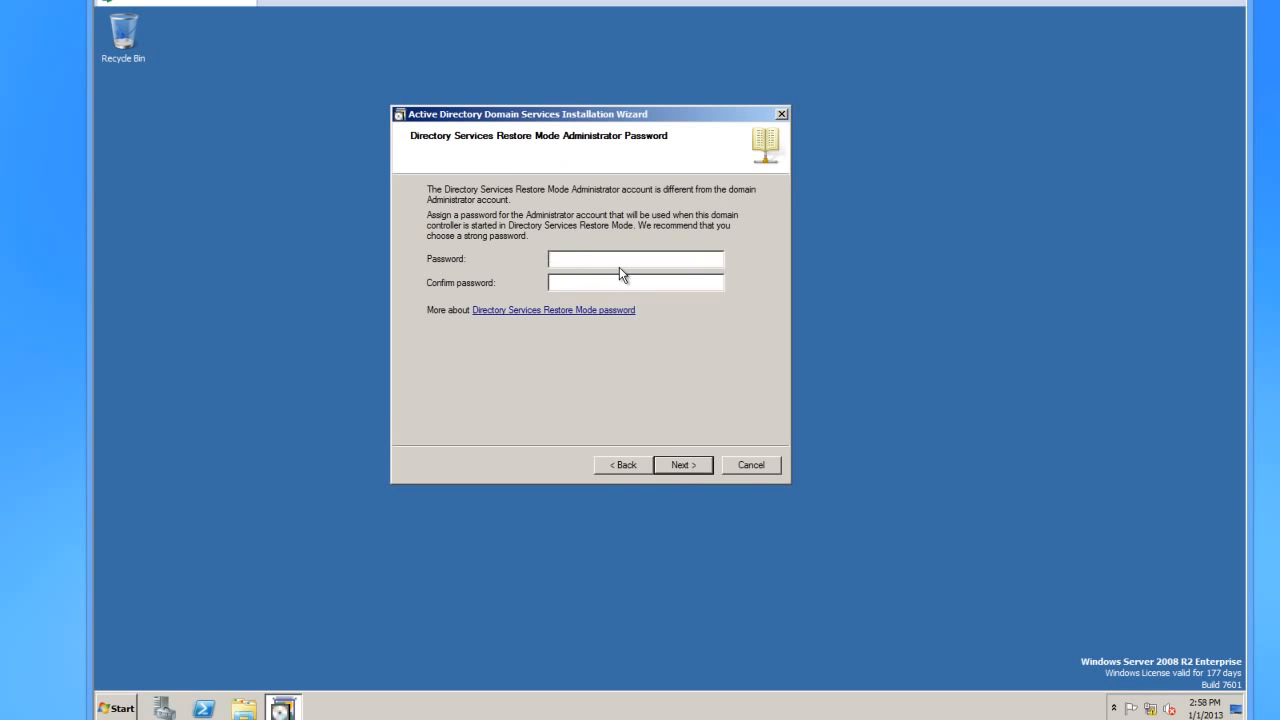
Step: Enter and confirm the Directory Services Restore Mode administrator password and continue to the summary
{"action": "type", "text": "****"}
{"action": "key", "text": "BackSpace"}
{"action": "key", "text": "BackSpace"}
{"action": "key", "text": "BackSpace"}
{"action": "key", "text": "BackSpace"}
{"action": "type", "text": "******************"}
{"action": "left_click_drag", "start_coordinate": [608, 262], "coordinate": [532, 256]}
{"action": "left_click_drag", "start_coordinate": [604, 287], "coordinate": [547, 262]}
{"action": "left_click_drag", "start_coordinate": [612, 284], "coordinate": [548, 283]}
{"action": "left_click", "coordinate": [640, 282]}
{"action": "left_click", "coordinate": [685, 466]}
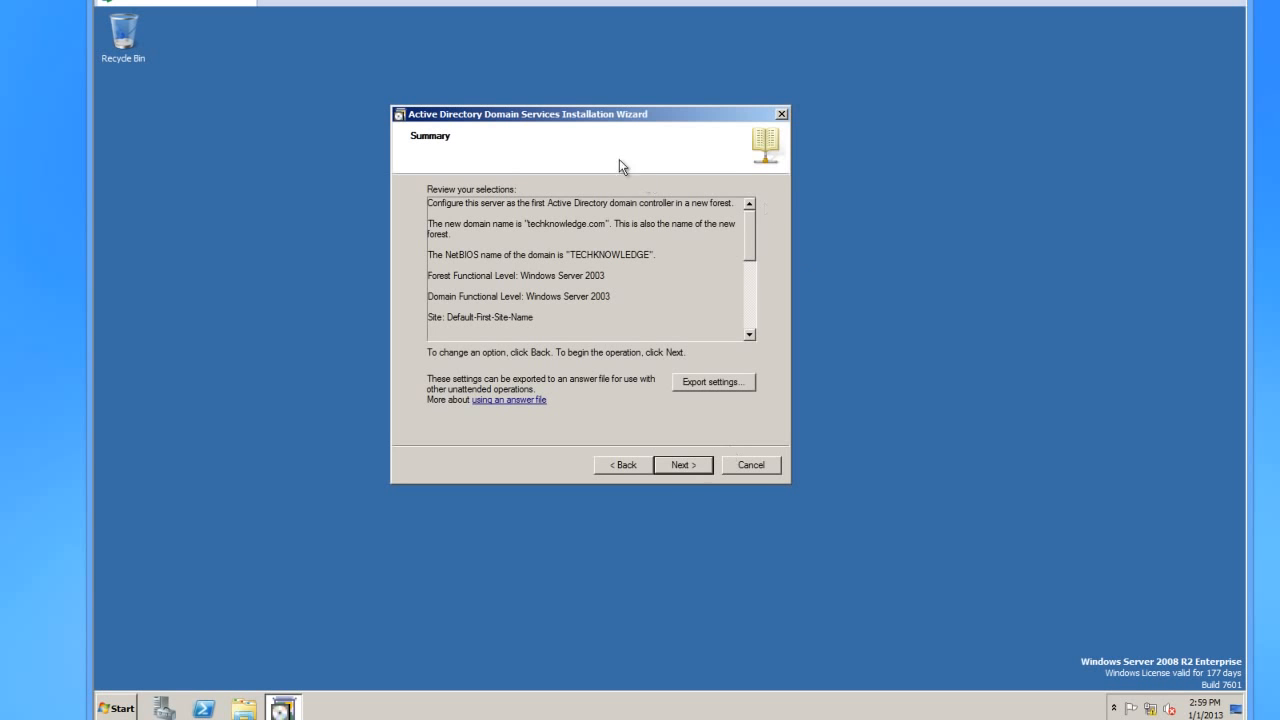
Step: Review the whole installation summary, including domain name, functional levels, additional options, folders and DNS settings
{"action": "scroll", "coordinate": [748, 276], "scroll_direction": "down", "scroll_amount": 5}
{"action": "scroll", "coordinate": [752, 300], "scroll_direction": "up", "scroll_amount": 5}
{"action": "left_click_drag", "start_coordinate": [528, 223], "coordinate": [607, 227]}
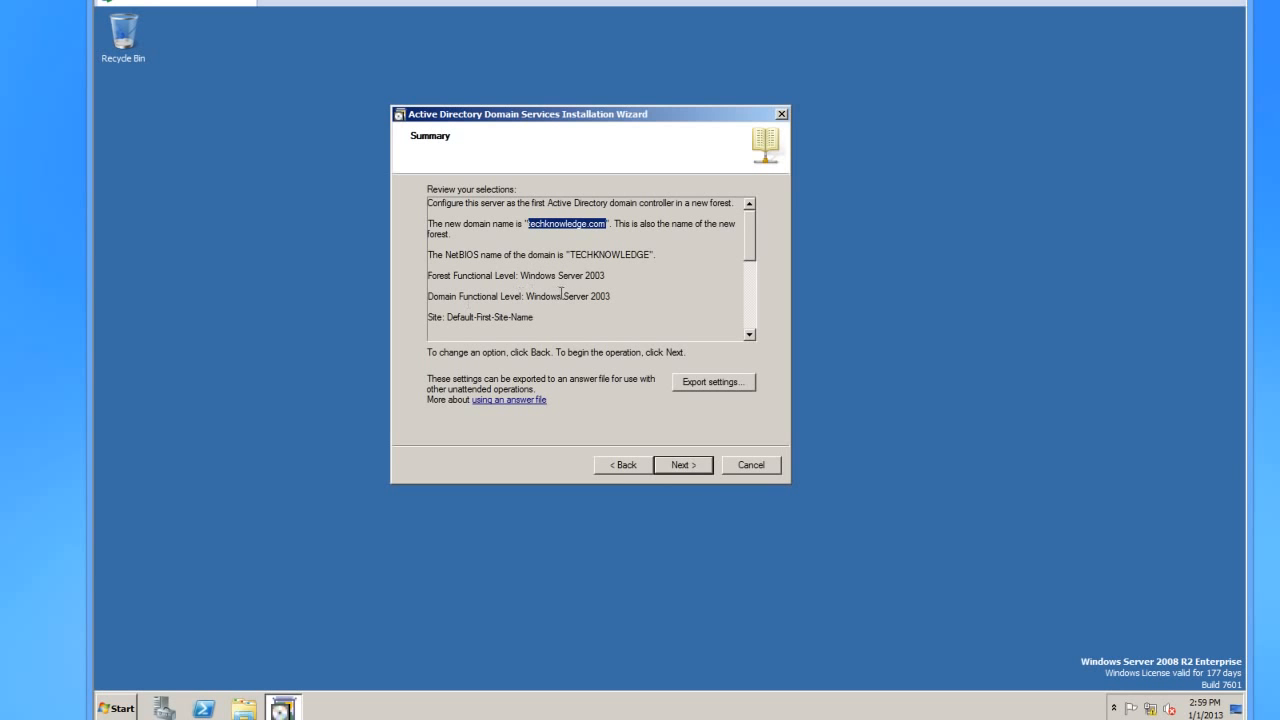
{"action": "scroll", "coordinate": [749, 256], "scroll_direction": "down", "scroll_amount": 4}
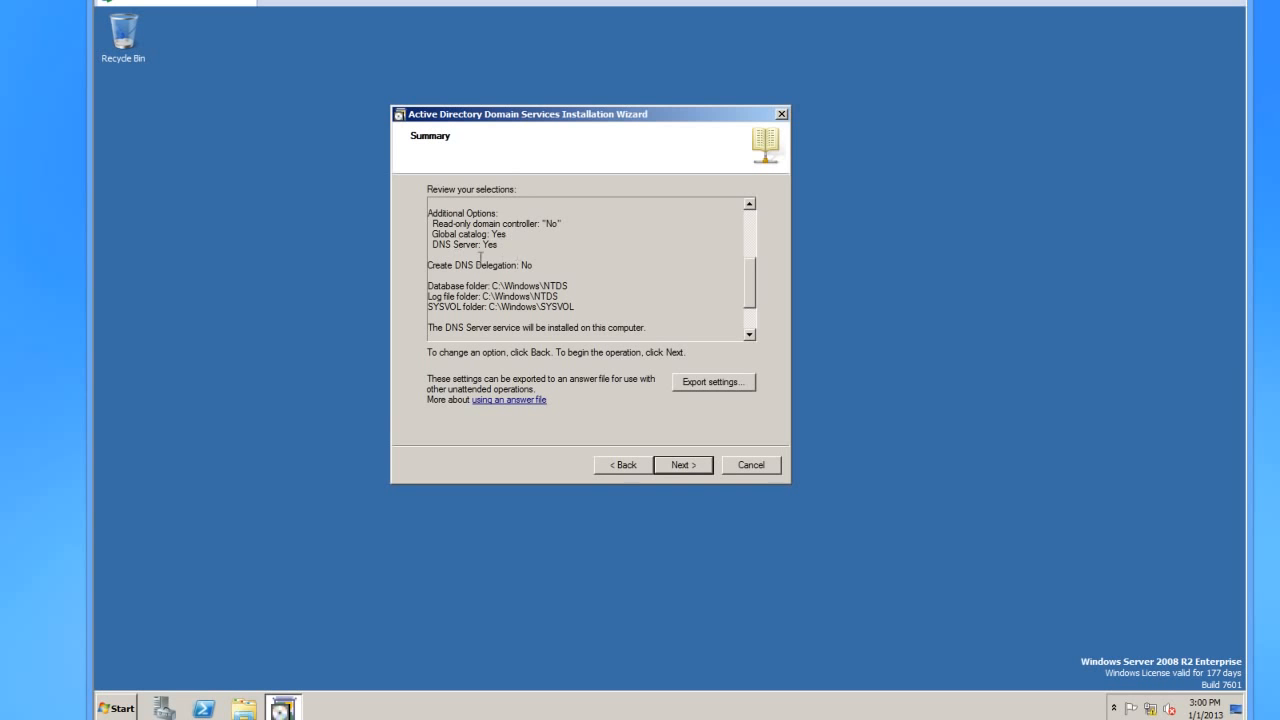
{"action": "scroll", "coordinate": [754, 313], "scroll_direction": "down", "scroll_amount": 1}
{"action": "scroll", "coordinate": [754, 313], "scroll_direction": "down", "scroll_amount": 1}
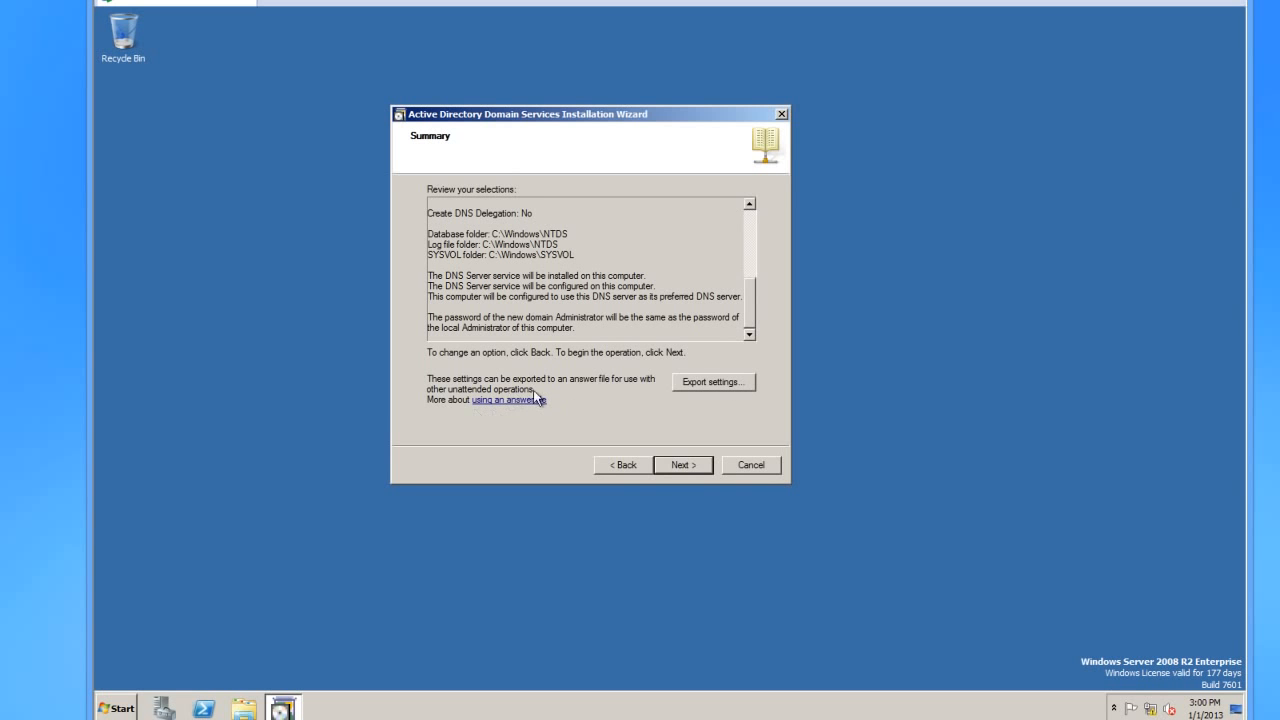
Step: Export the wizard settings to an answer file named unattened in the Documents library
{"action": "left_click", "coordinate": [705, 380]}
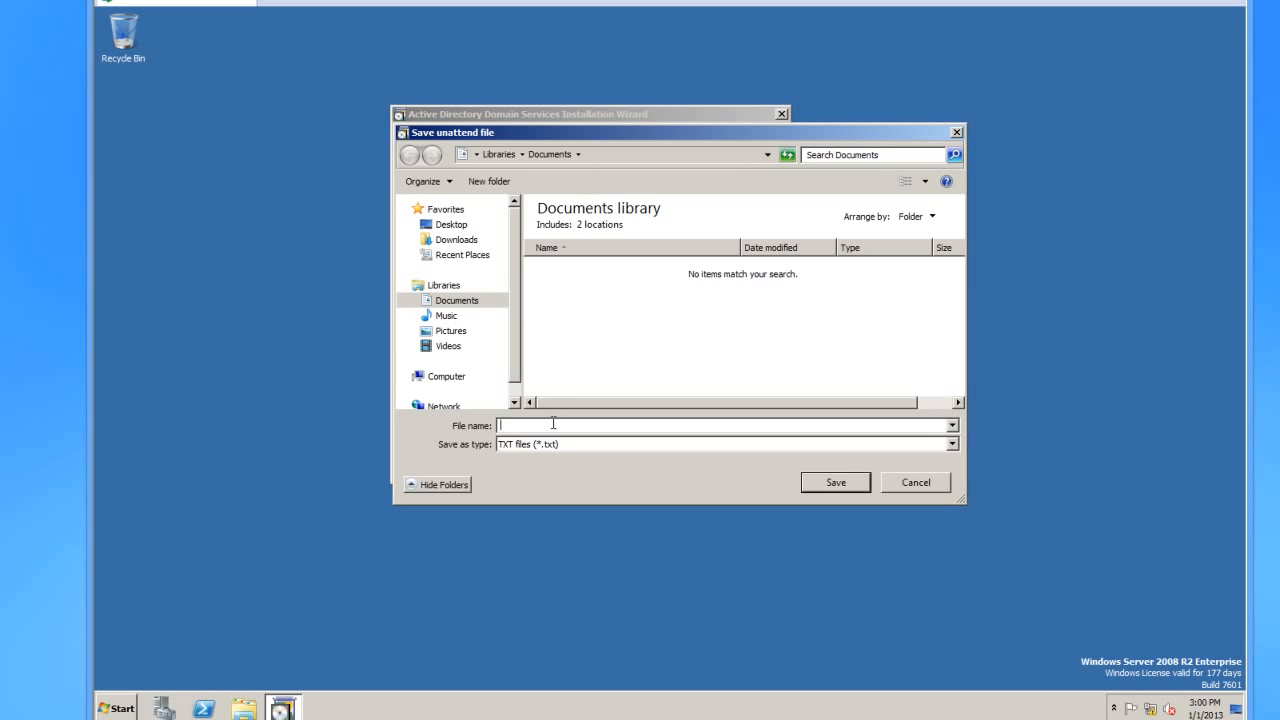
{"action": "type", "text": "unattened"}
{"action": "key", "text": "Return"}
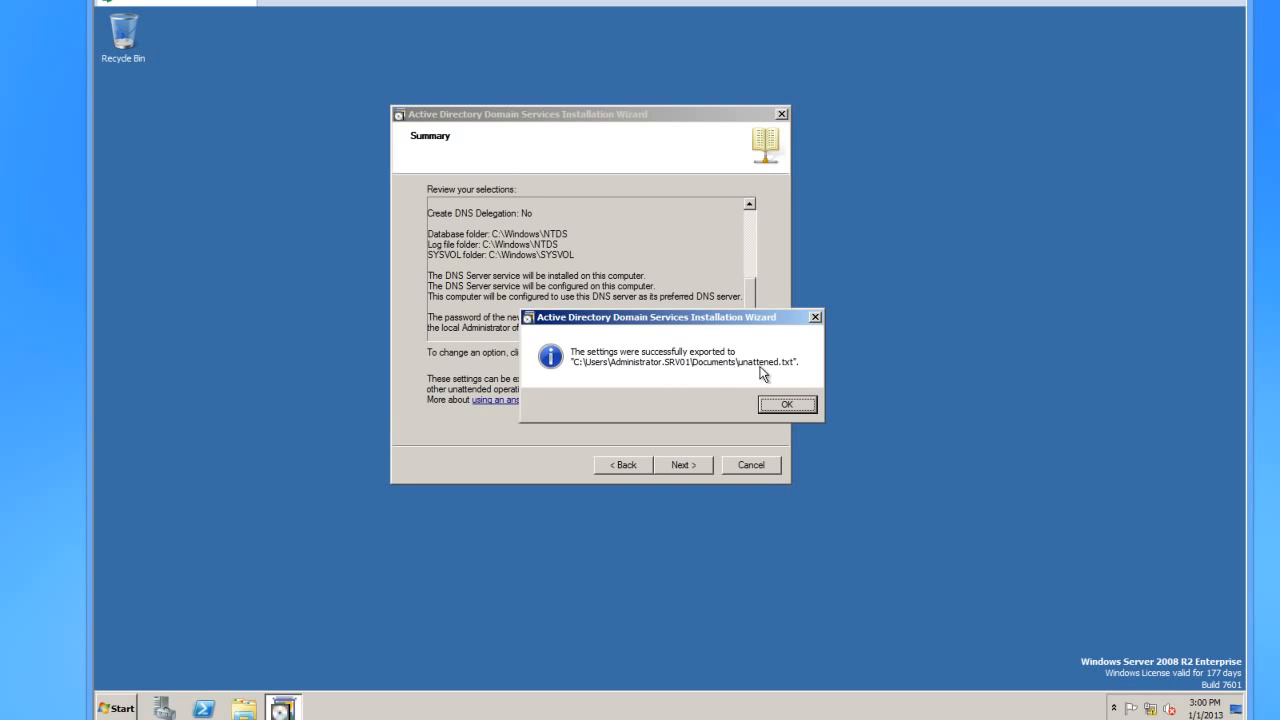
{"action": "left_click", "coordinate": [788, 405]}
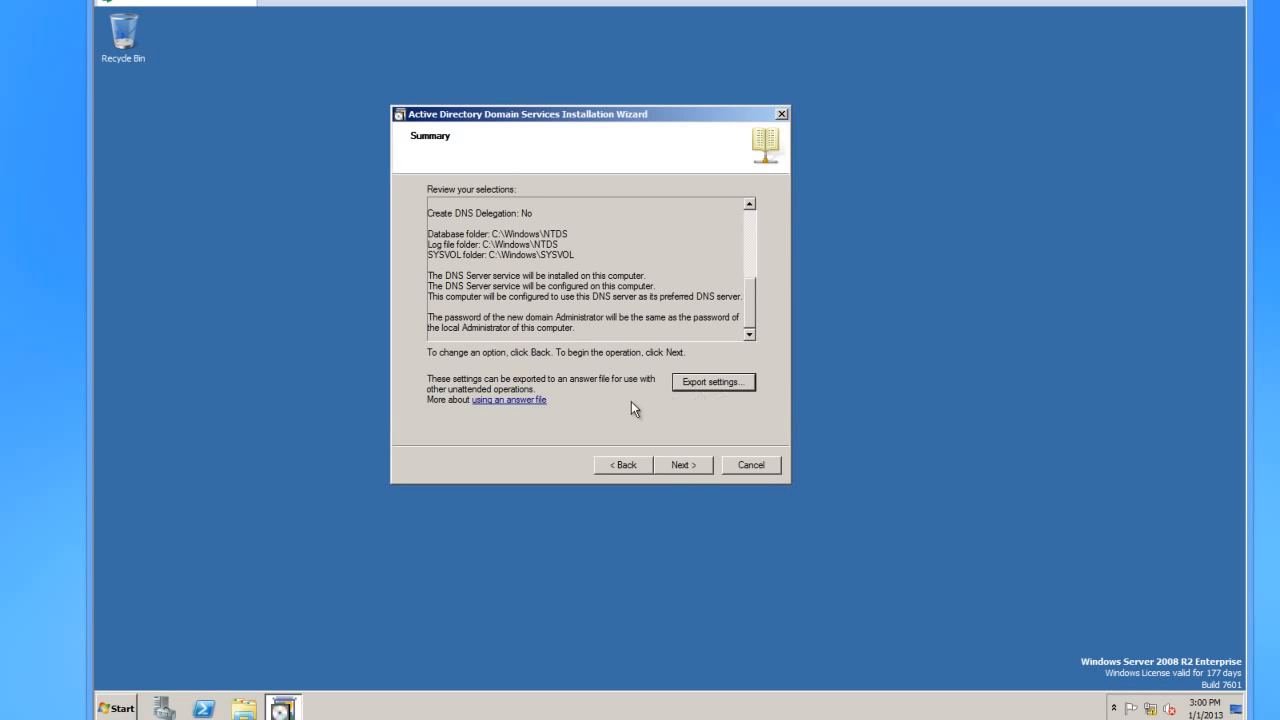
Step: Start the Active Directory Domain Services installation with a reboot on completion
{"action": "left_click", "coordinate": [681, 466]}
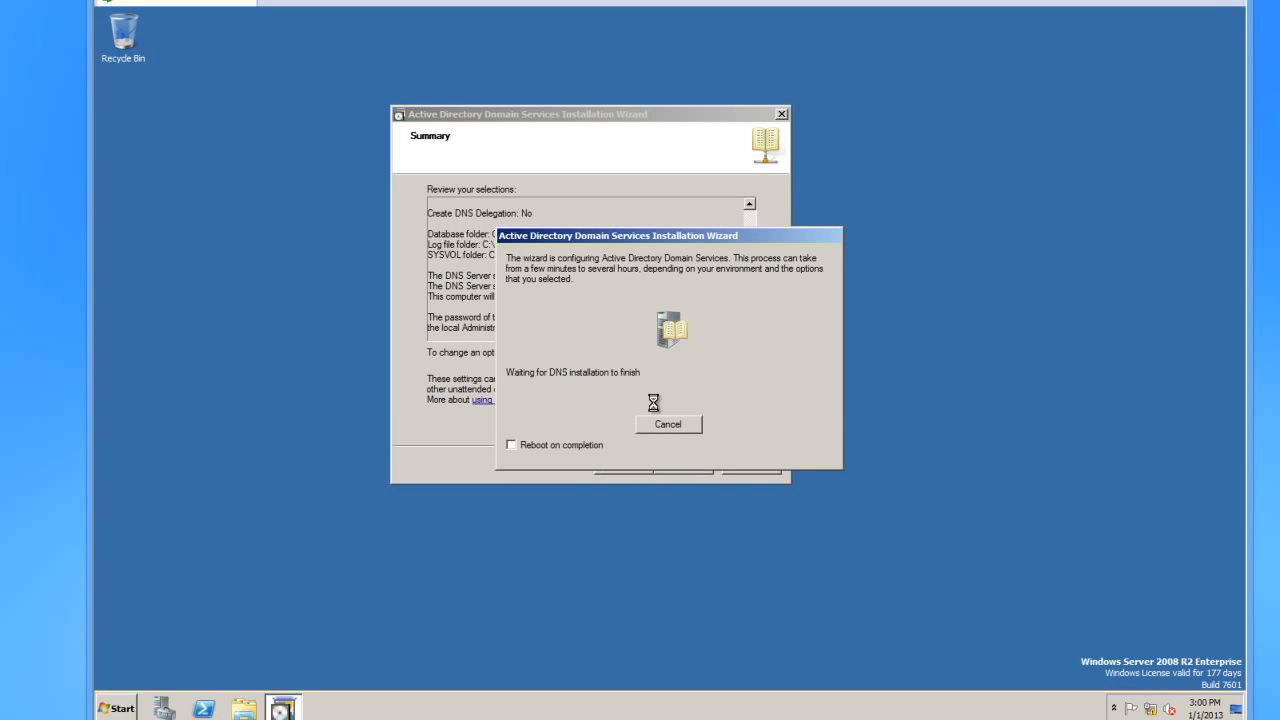
{"action": "left_click", "coordinate": [512, 445]}
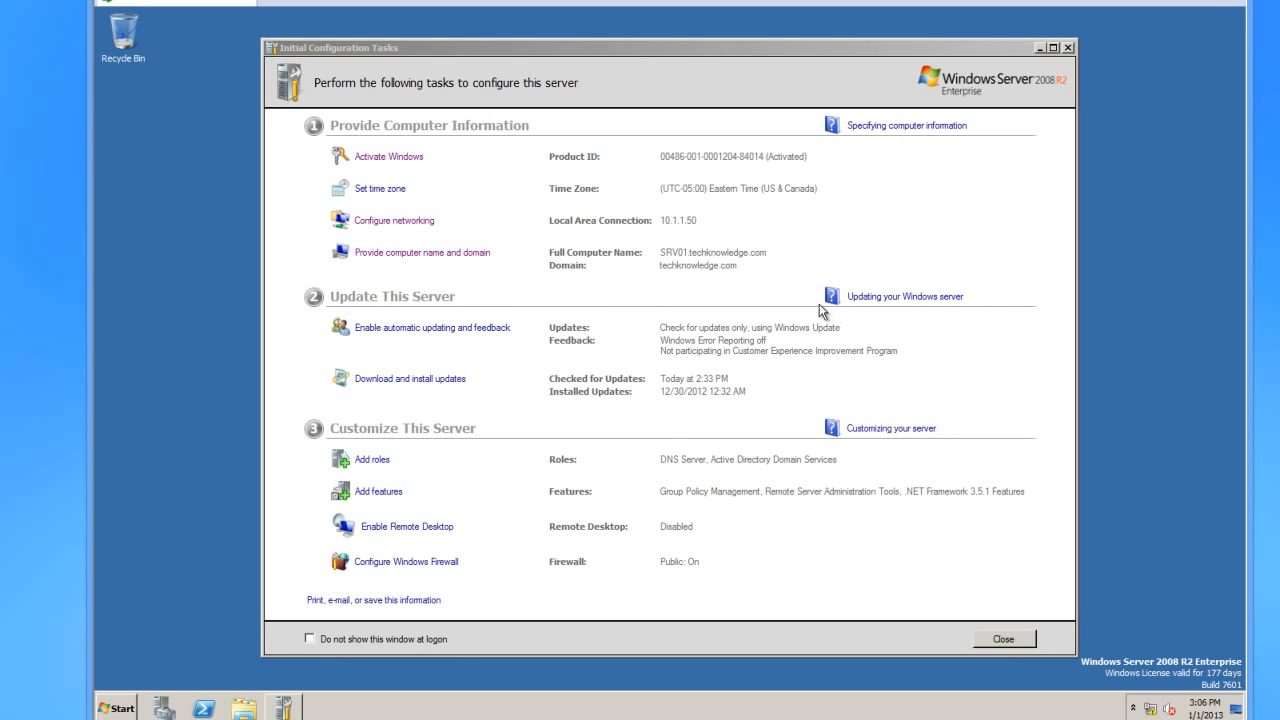
Step: Close Initial Configuration Tasks and open the Active Directory Domain Services role page in Server Manager
{"action": "left_click", "coordinate": [395, 401]}
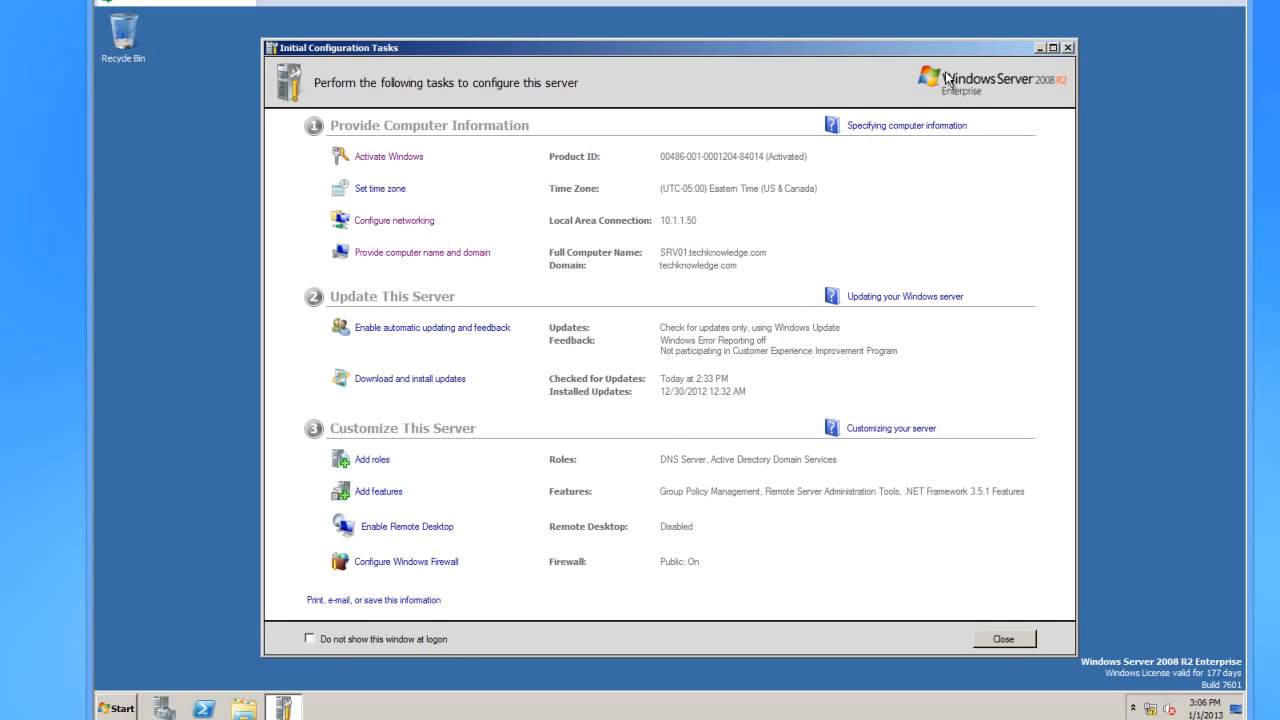
{"action": "left_click", "coordinate": [1068, 48]}
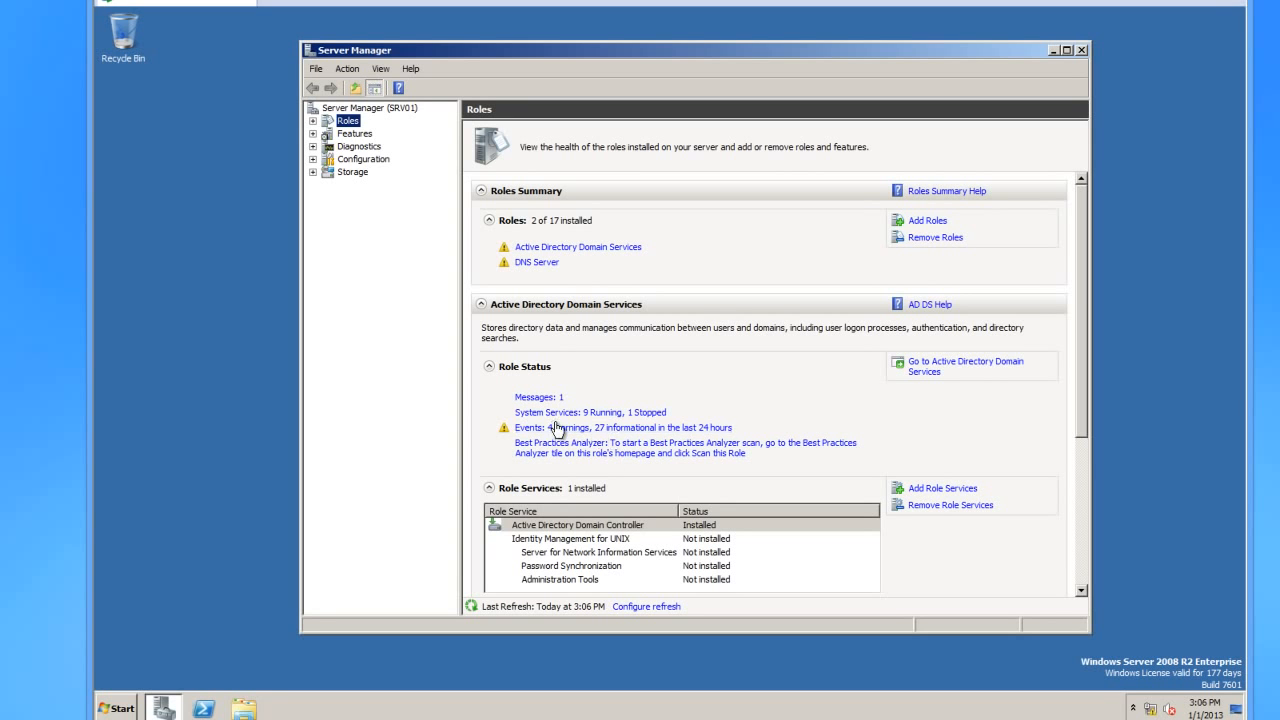
{"action": "left_click_drag", "start_coordinate": [1080, 390], "coordinate": [1075, 343]}
{"action": "left_click", "coordinate": [575, 250]}
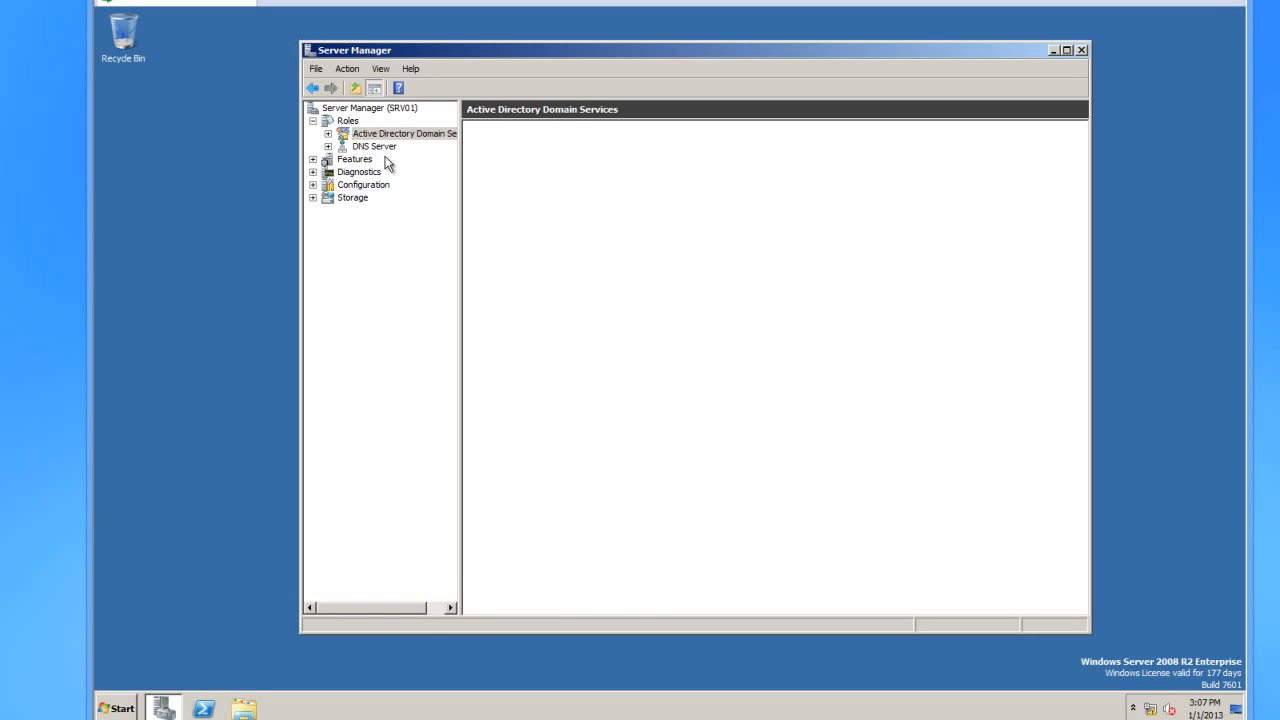
Step: Open the Active Directory Domain Services warning event 1844 and read through its description
{"action": "left_click", "coordinate": [552, 302]}
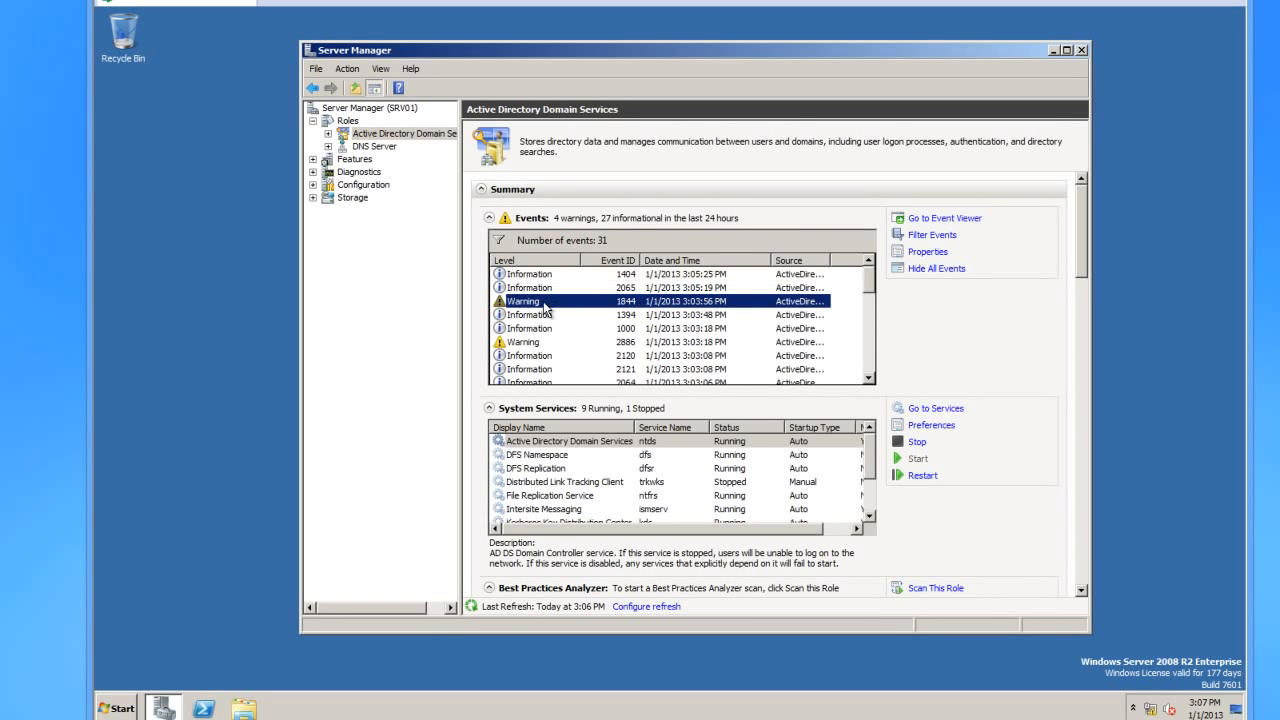
{"action": "double_click", "coordinate": [531, 304]}
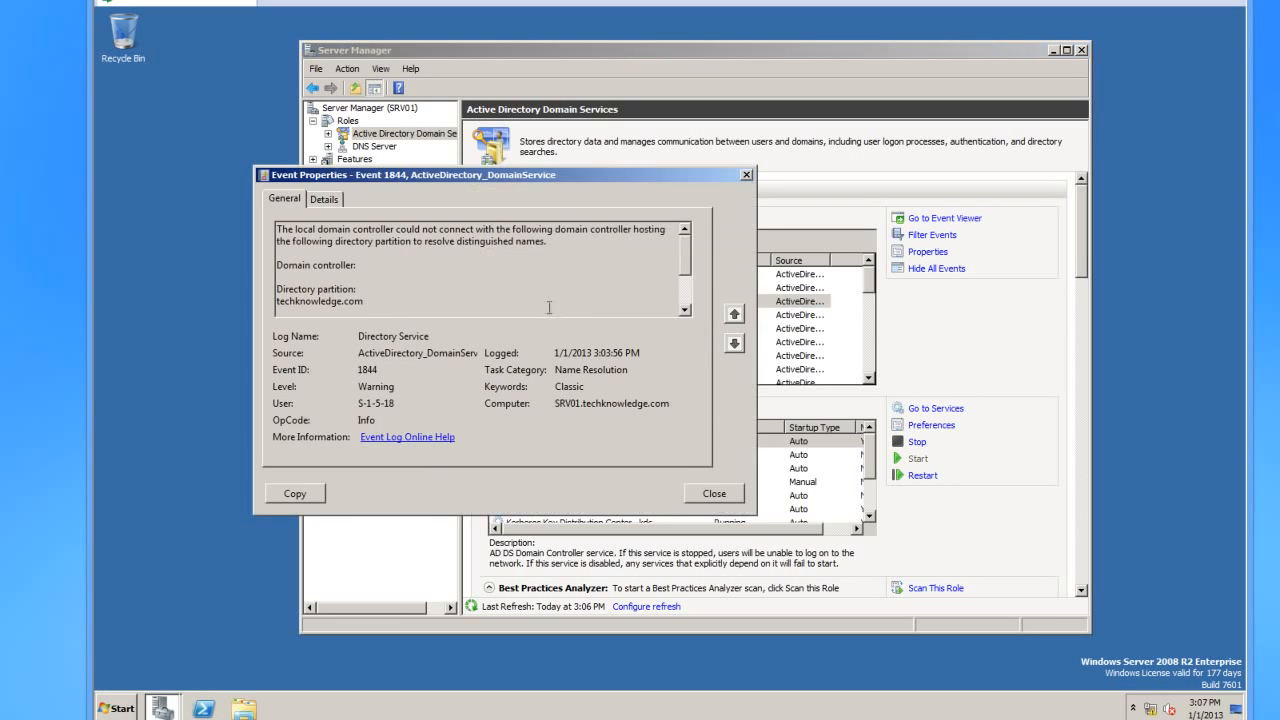
{"action": "left_click_drag", "start_coordinate": [361, 293], "coordinate": [273, 216]}
{"action": "left_click", "coordinate": [380, 290]}
{"action": "left_click_drag", "start_coordinate": [363, 301], "coordinate": [276, 226]}
{"action": "left_click", "coordinate": [361, 300]}
{"action": "left_click_drag", "start_coordinate": [362, 301], "coordinate": [279, 229]}
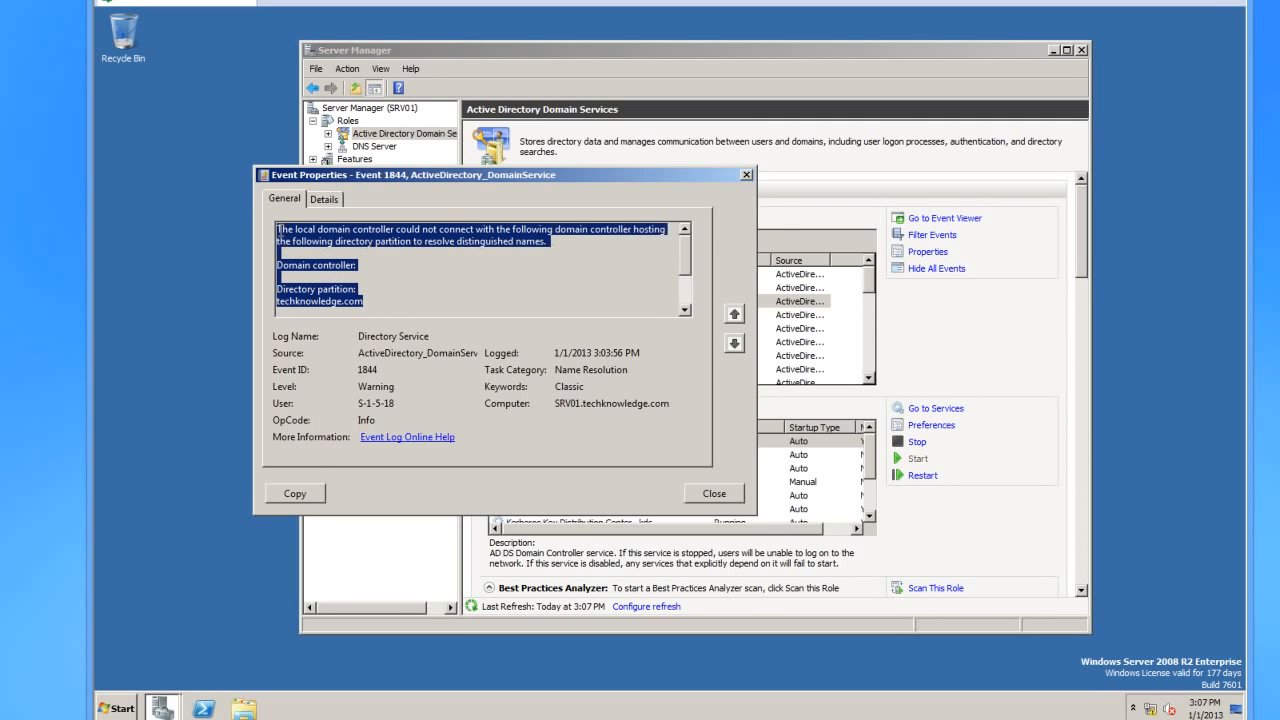
{"action": "left_click", "coordinate": [364, 302]}
{"action": "left_click_drag", "start_coordinate": [364, 302], "coordinate": [277, 229]}
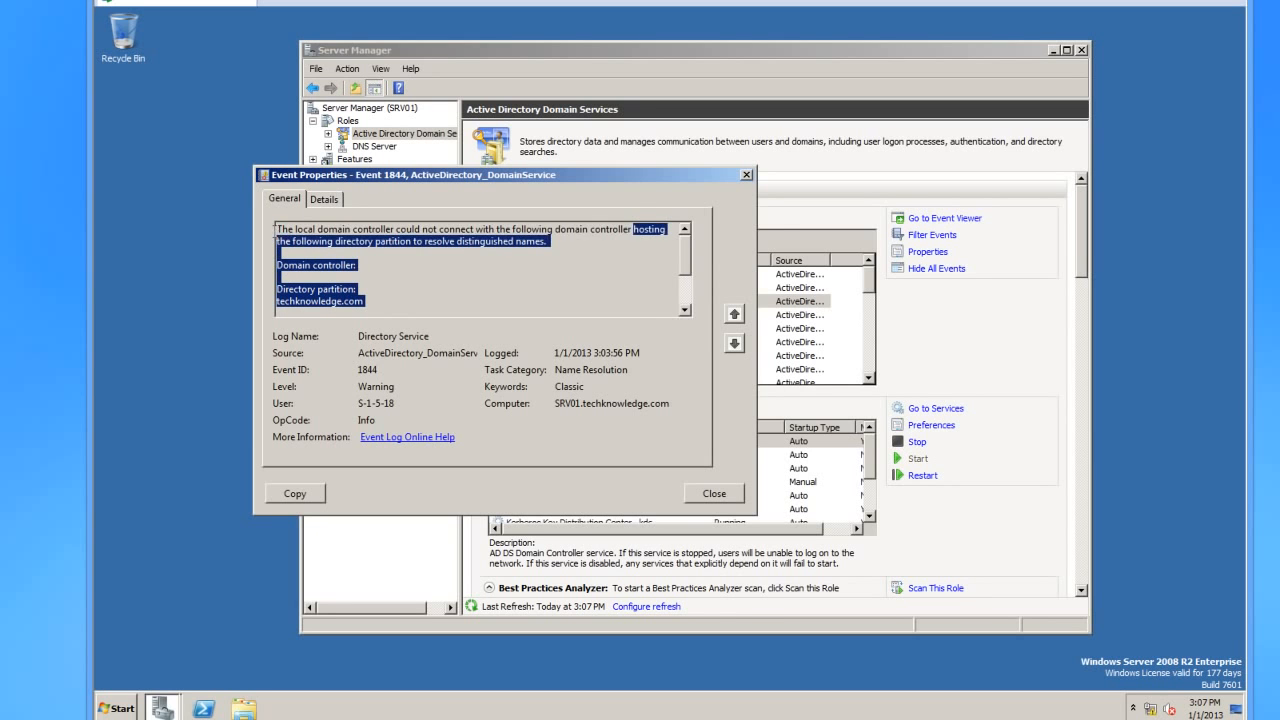
{"action": "left_click", "coordinate": [340, 301]}
{"action": "mouse_move", "coordinate": [363, 301]}
{"action": "left_mouse_down"}
{"action": "mouse_move", "coordinate": [293, 291]}
{"action": "mouse_move", "coordinate": [340, 296]}
{"action": "left_mouse_up"}
{"action": "left_click", "coordinate": [360, 288]}
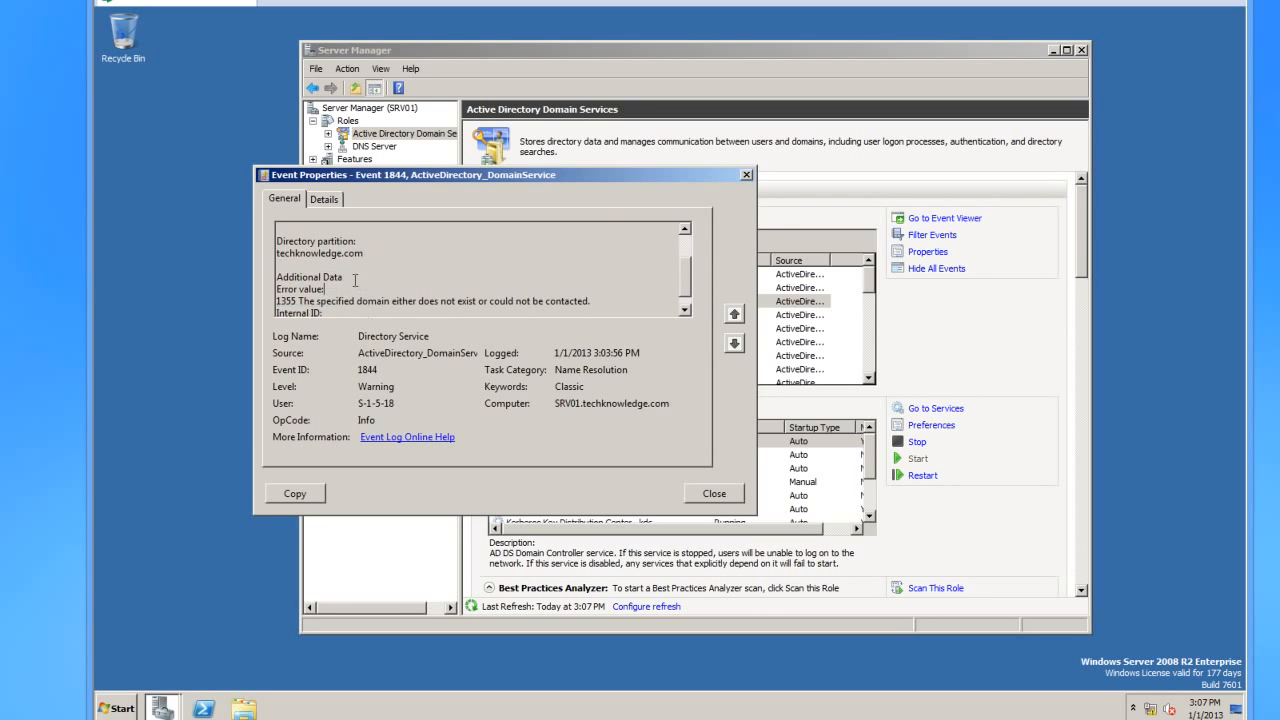
Step: Reread the directory partition details in the event 1844 description, and close the event and Server Manager
{"action": "scroll", "coordinate": [358, 282], "scroll_direction": "up", "scroll_amount": 2}
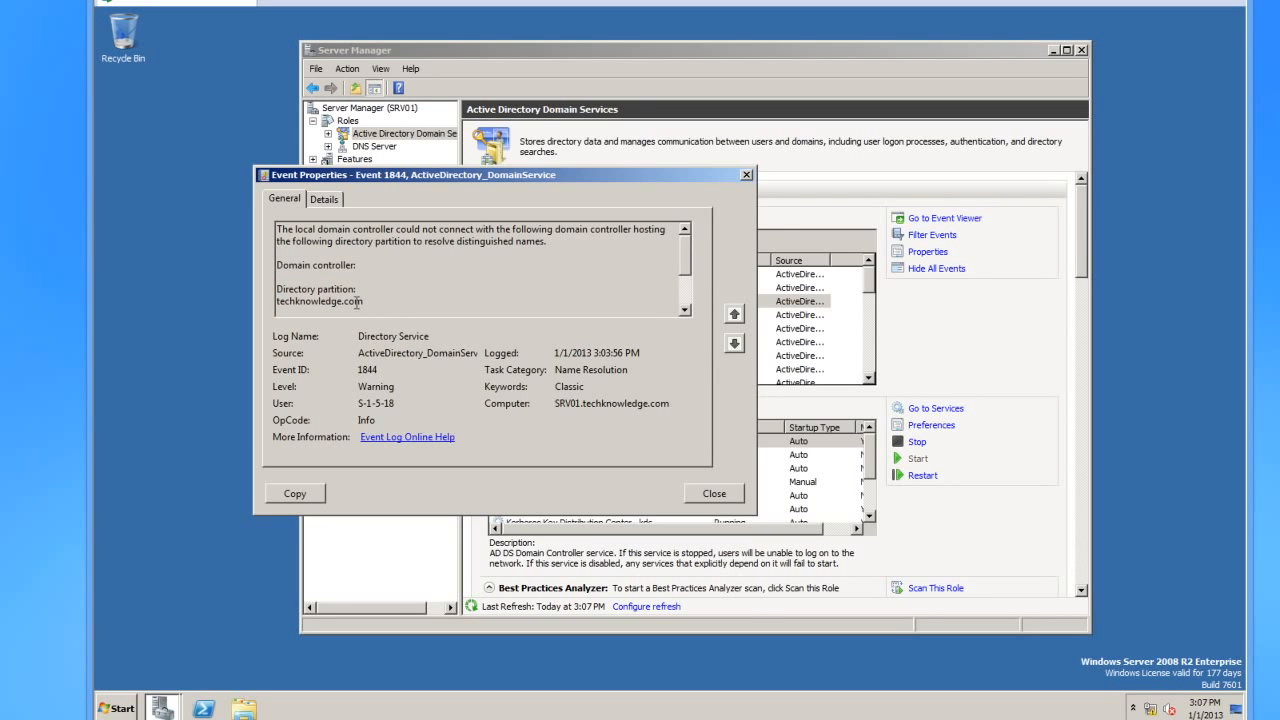
{"action": "left_click_drag", "start_coordinate": [364, 301], "coordinate": [290, 281]}
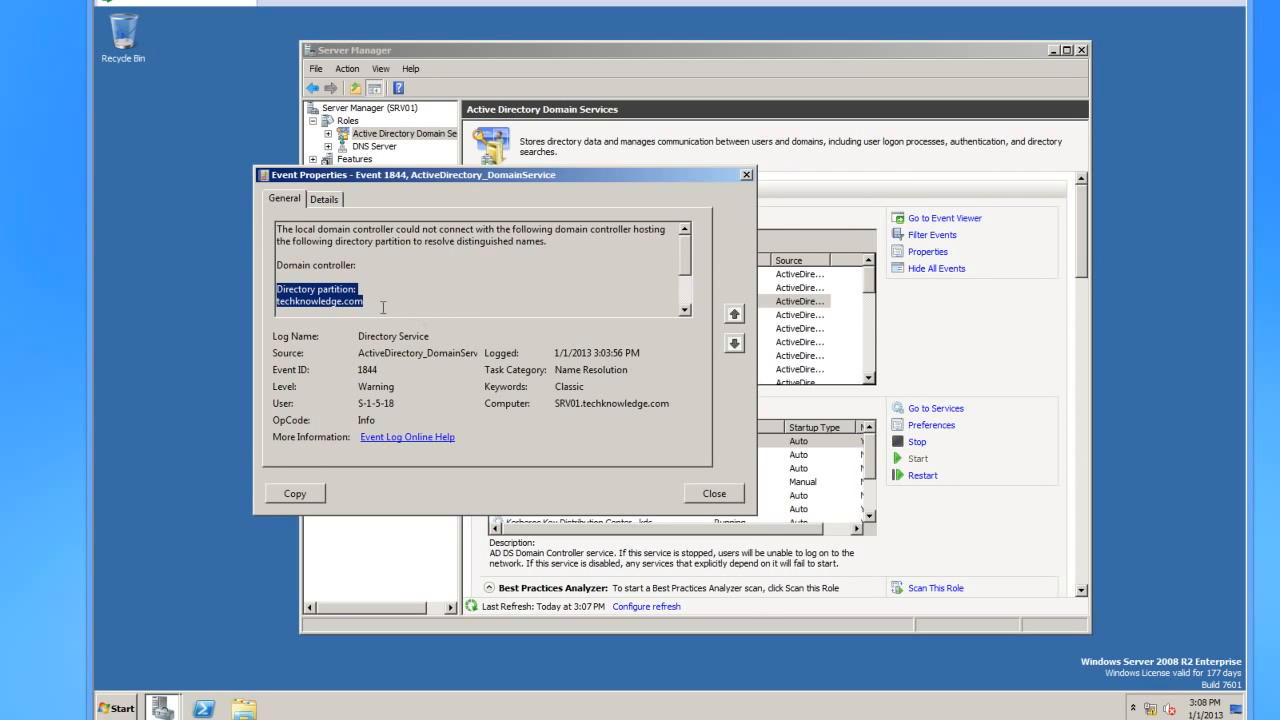
{"action": "left_click_drag", "start_coordinate": [362, 297], "coordinate": [279, 283]}
{"action": "left_click_drag", "start_coordinate": [687, 262], "coordinate": [687, 278]}
{"action": "left_click", "coordinate": [730, 497]}
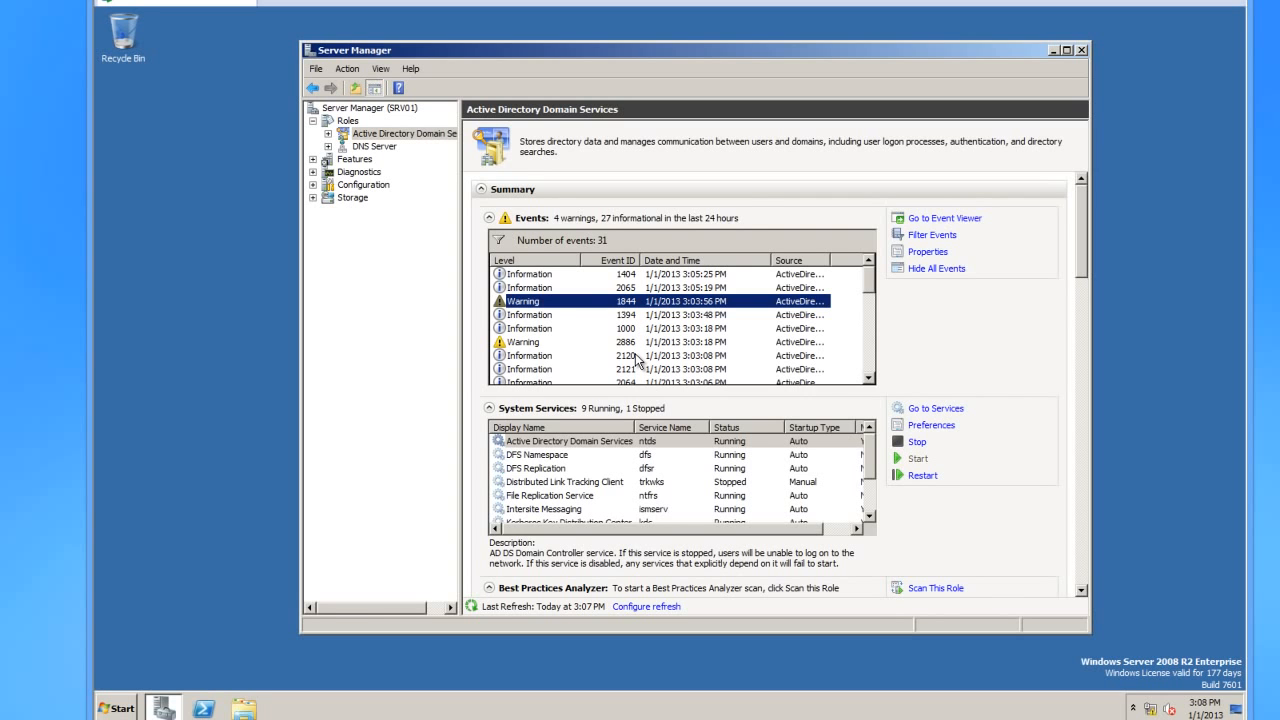
{"action": "left_click", "coordinate": [688, 288]}
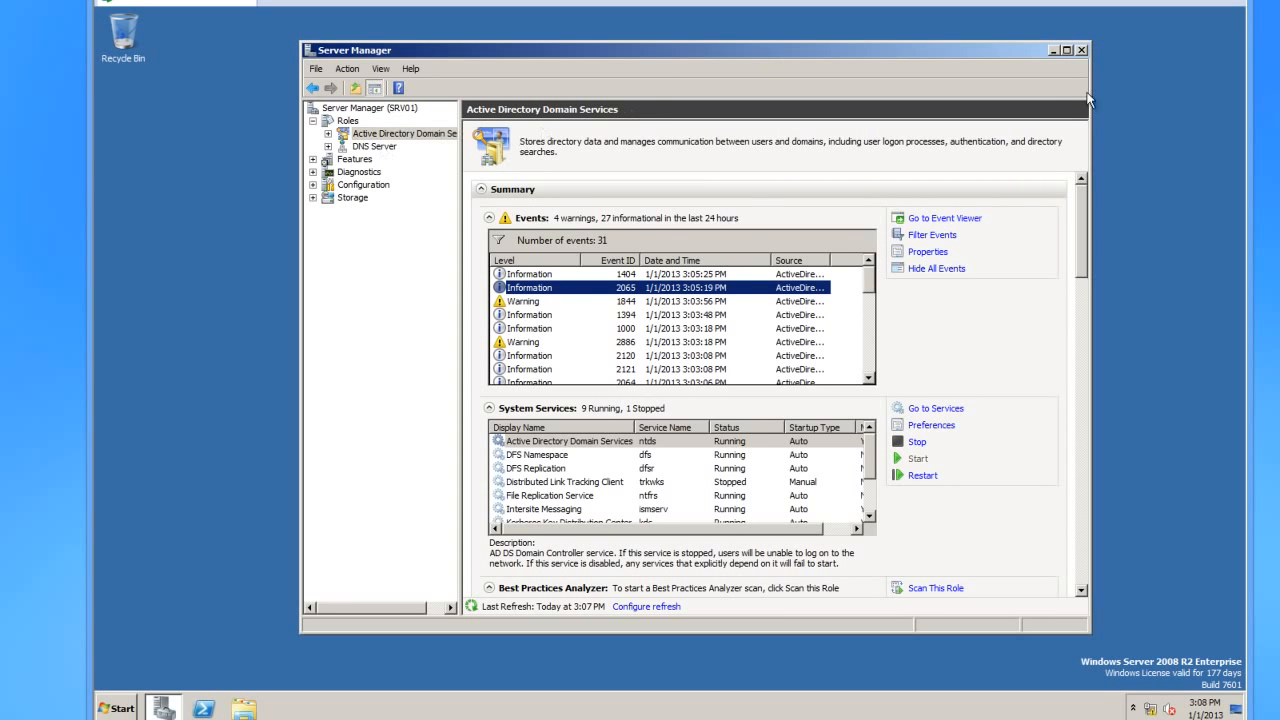
{"action": "left_click", "coordinate": [1081, 49]}
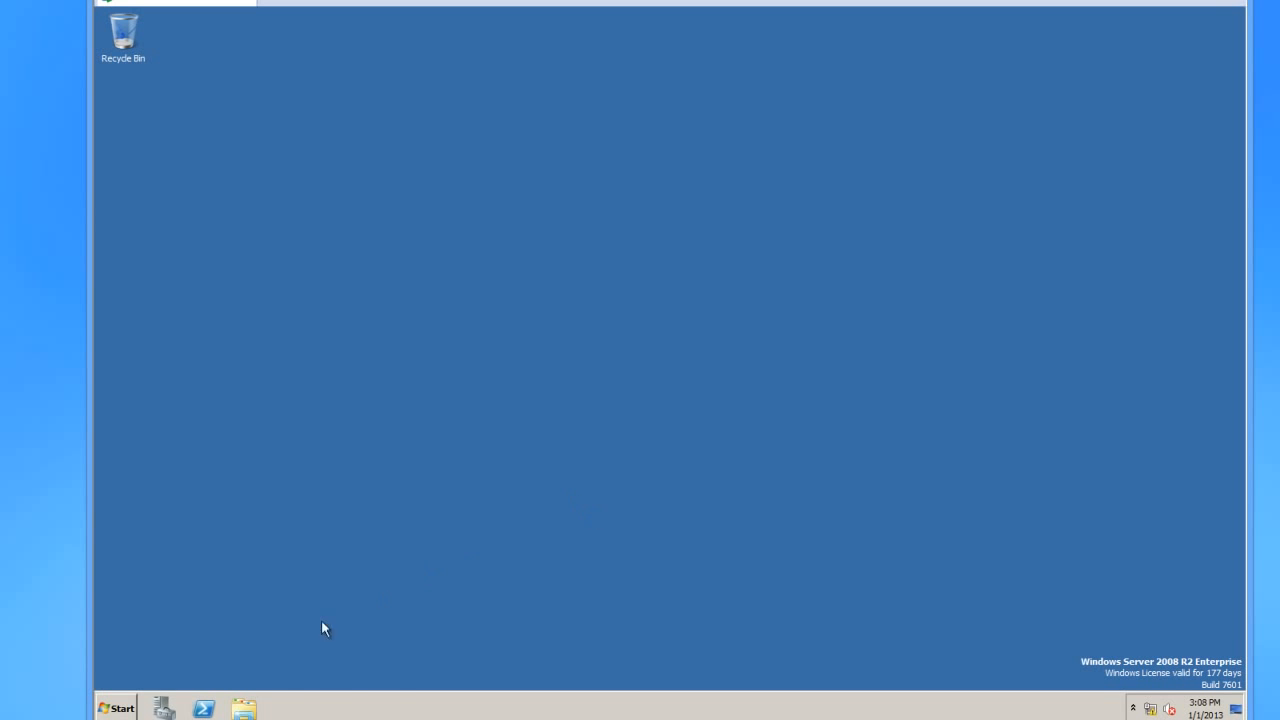
Step: Open Active Directory Users and Computers, reposition its window and widen the console tree to show full names
{"action": "left_click", "coordinate": [116, 708]}
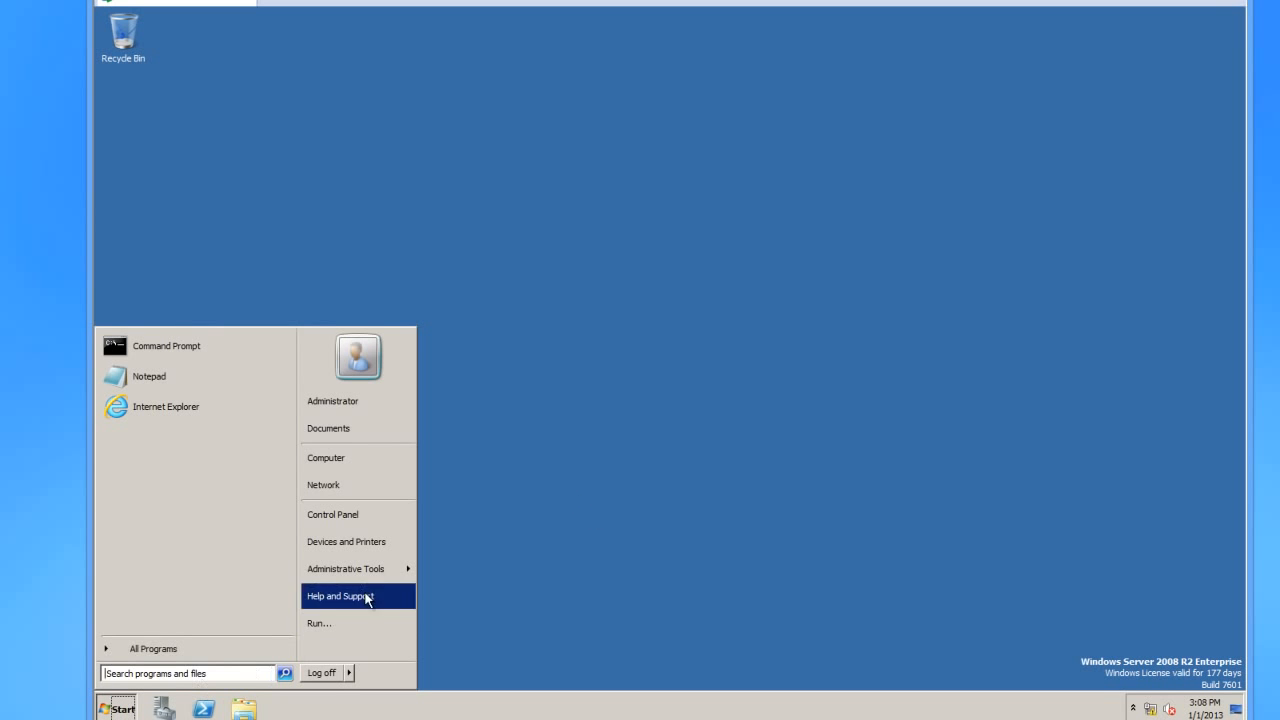
{"action": "mouse_move", "coordinate": [354, 574]}
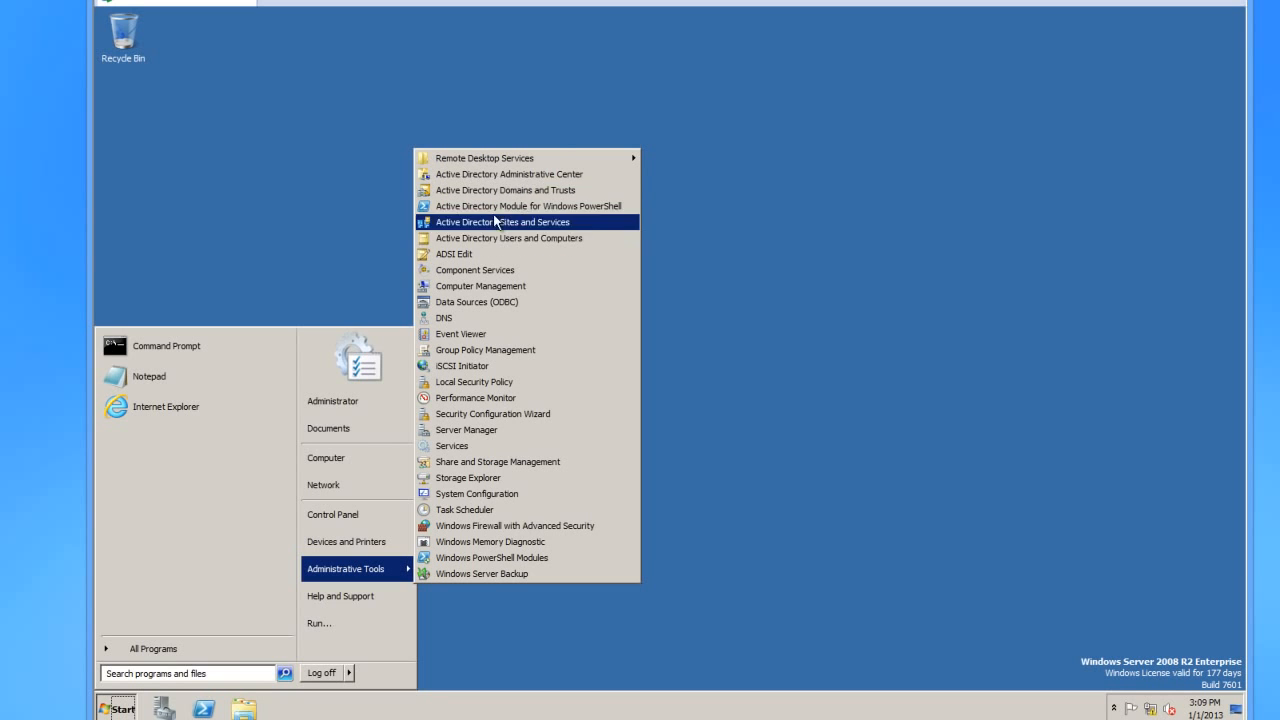
{"action": "left_click", "coordinate": [520, 239]}
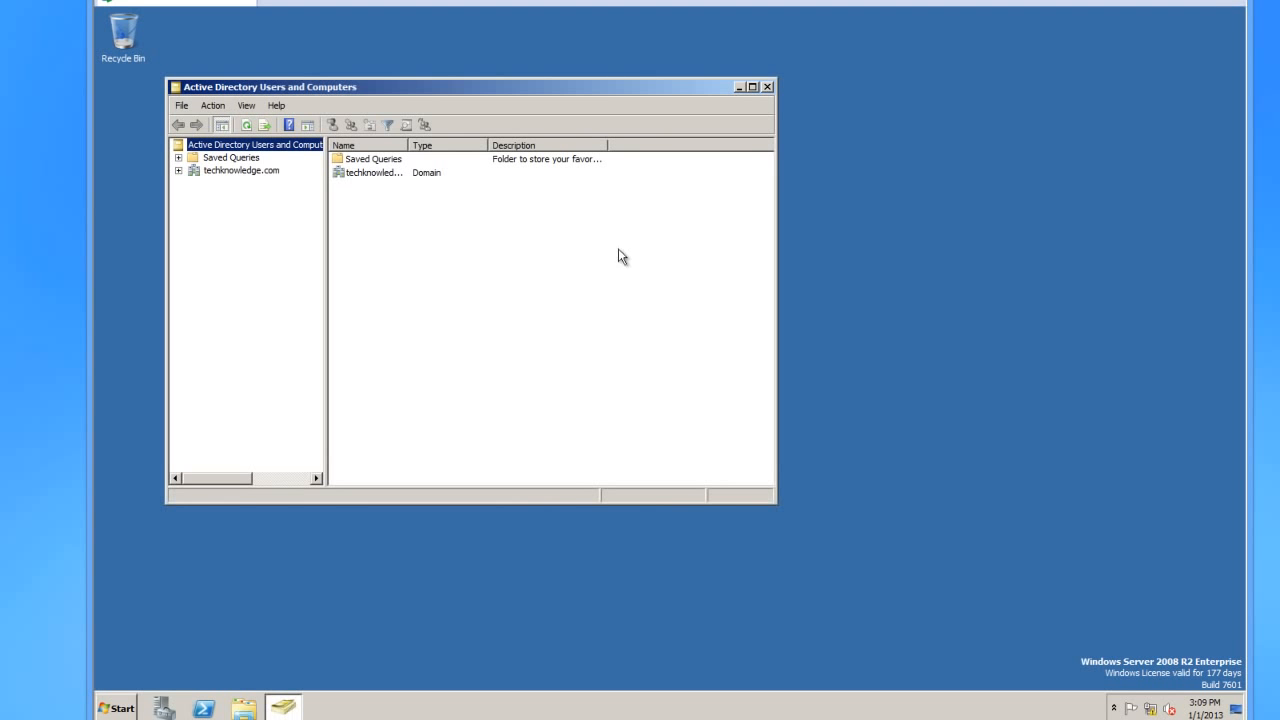
{"action": "left_click_drag", "start_coordinate": [603, 94], "coordinate": [779, 108]}
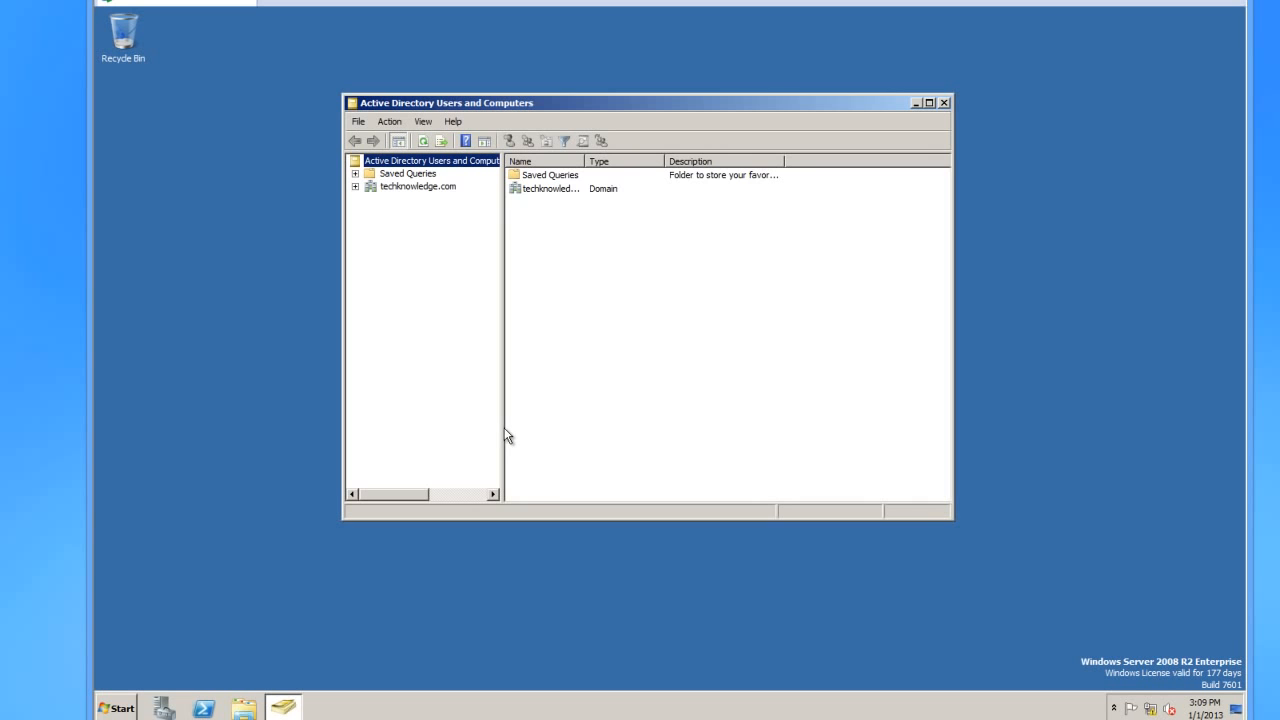
{"action": "left_click_drag", "start_coordinate": [505, 429], "coordinate": [646, 412]}
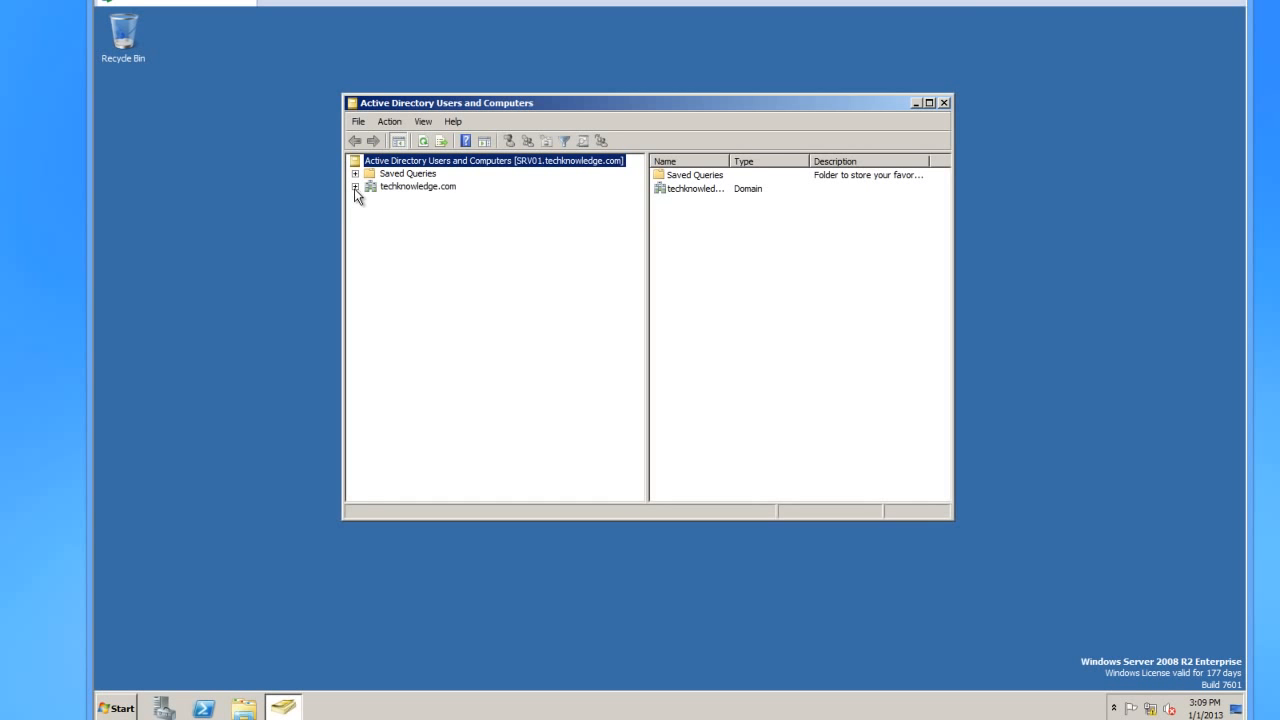
{"action": "left_click_drag", "start_coordinate": [640, 94], "coordinate": [594, 87]}
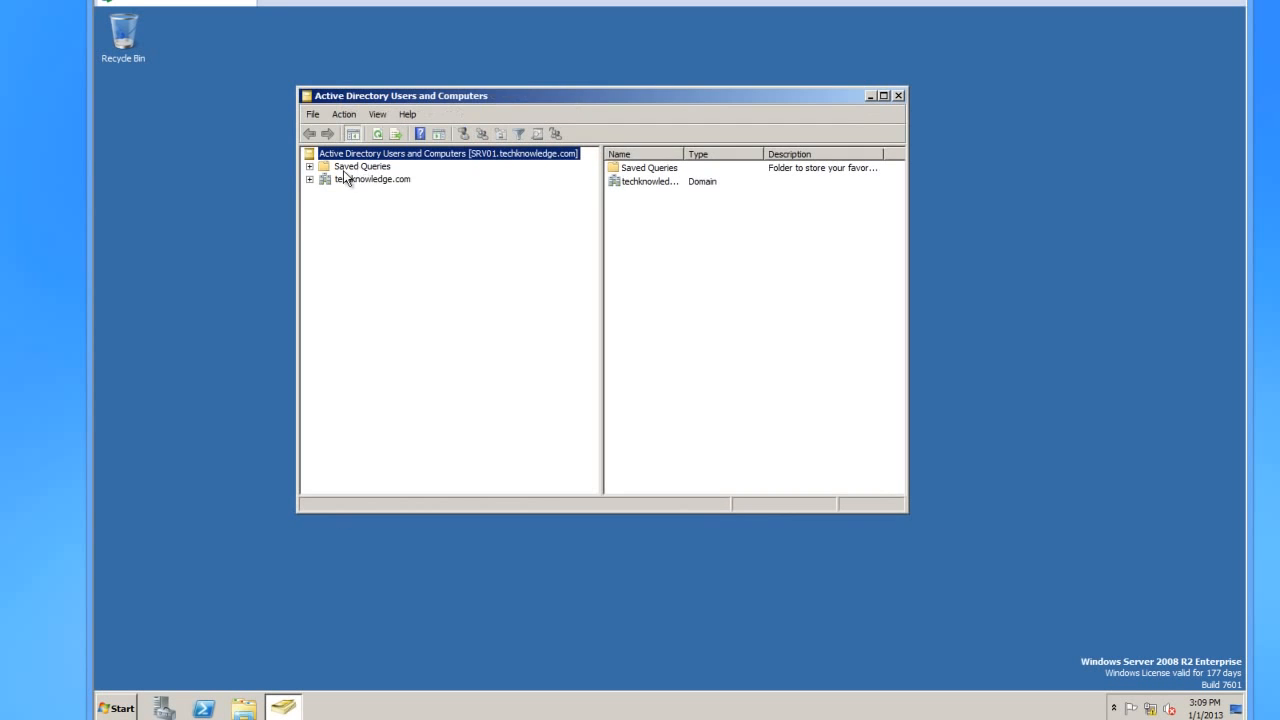
Step: Expand techknowledge.com and list its Builtin and Users containers, enlarging the window and the Name and Type columns
{"action": "left_click", "coordinate": [310, 180]}
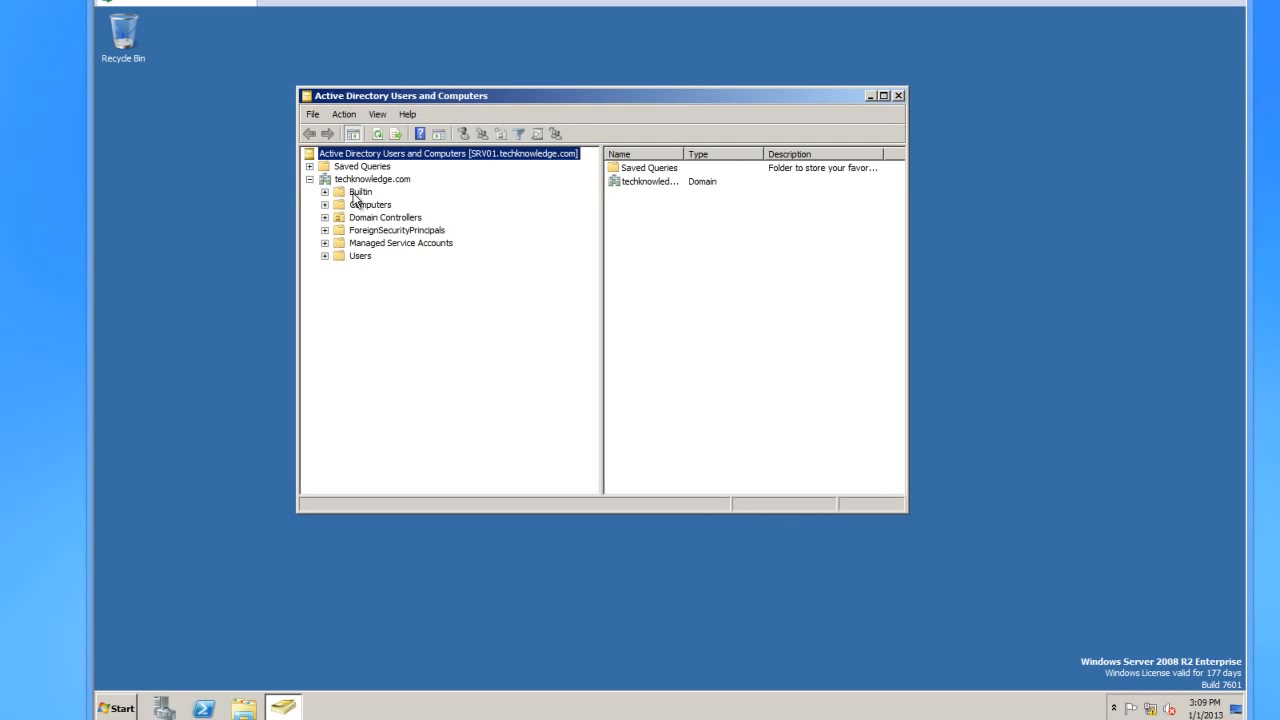
{"action": "left_click", "coordinate": [357, 192]}
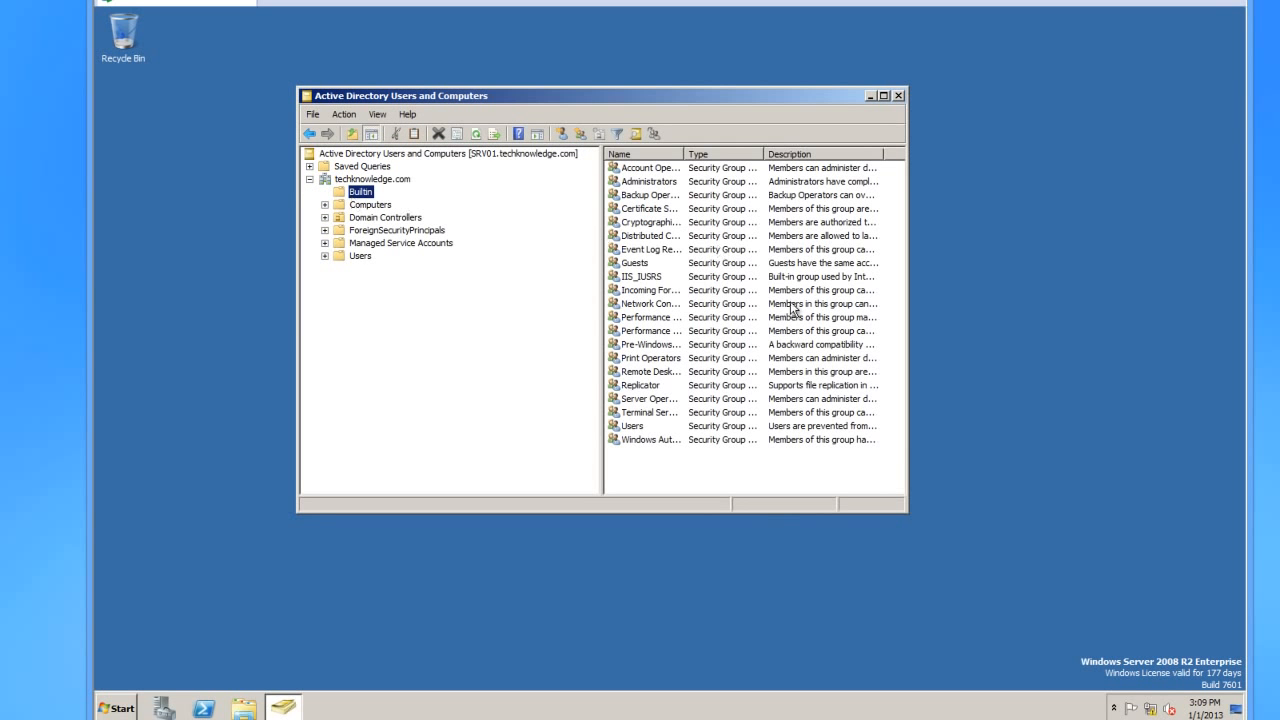
{"action": "left_click_drag", "start_coordinate": [905, 511], "coordinate": [1050, 530]}
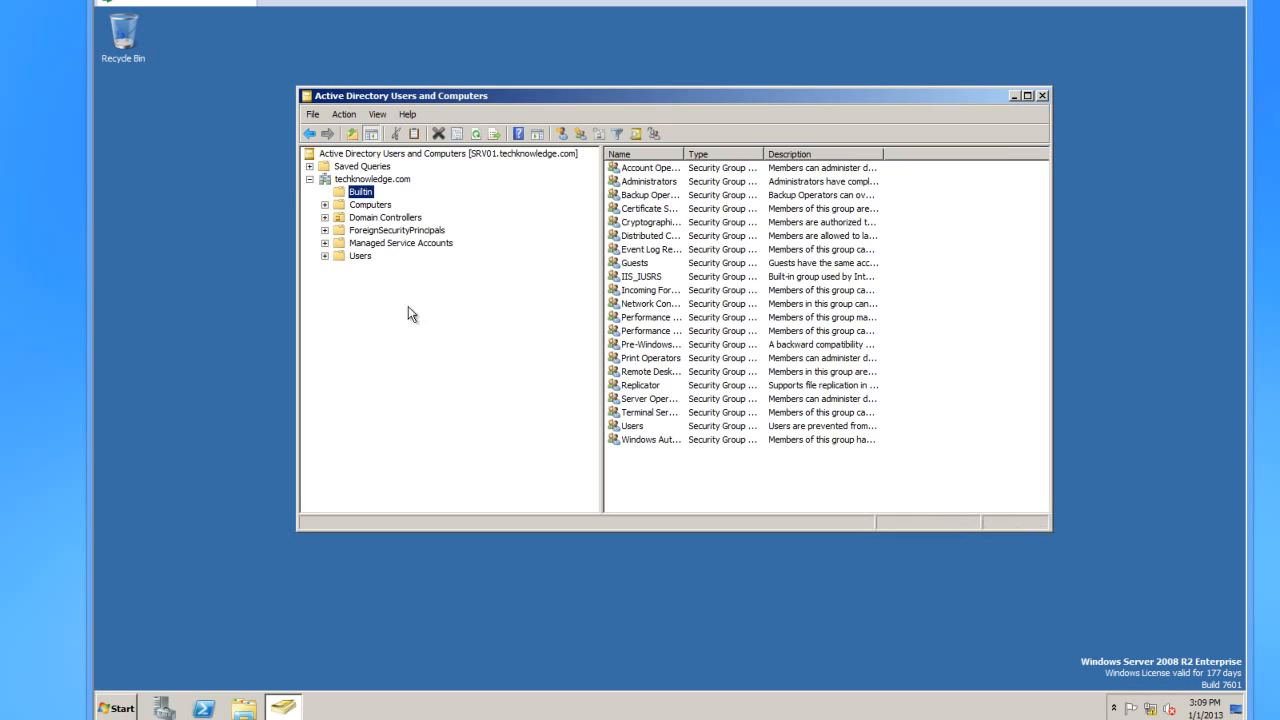
{"action": "left_click", "coordinate": [360, 256]}
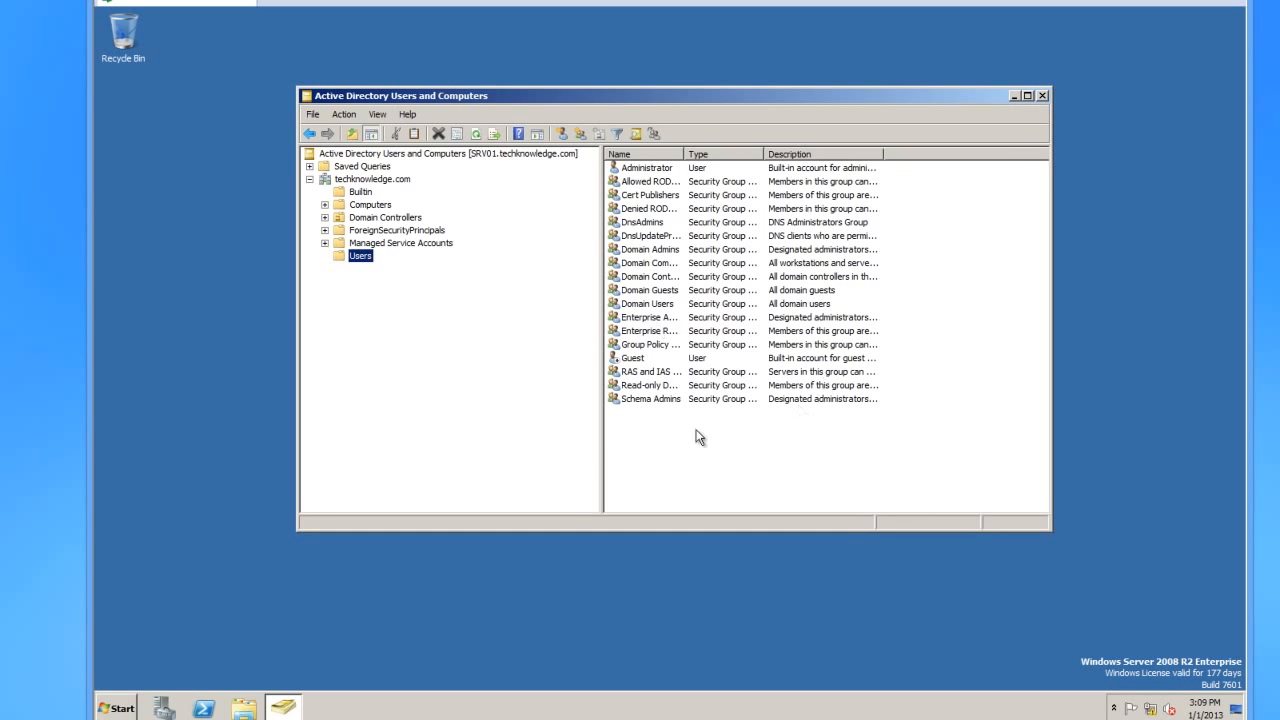
{"action": "left_click_drag", "start_coordinate": [601, 451], "coordinate": [538, 451]}
{"action": "left_click_drag", "start_coordinate": [621, 154], "coordinate": [668, 154]}
{"action": "left_click_drag", "start_coordinate": [748, 148], "coordinate": [782, 147]}
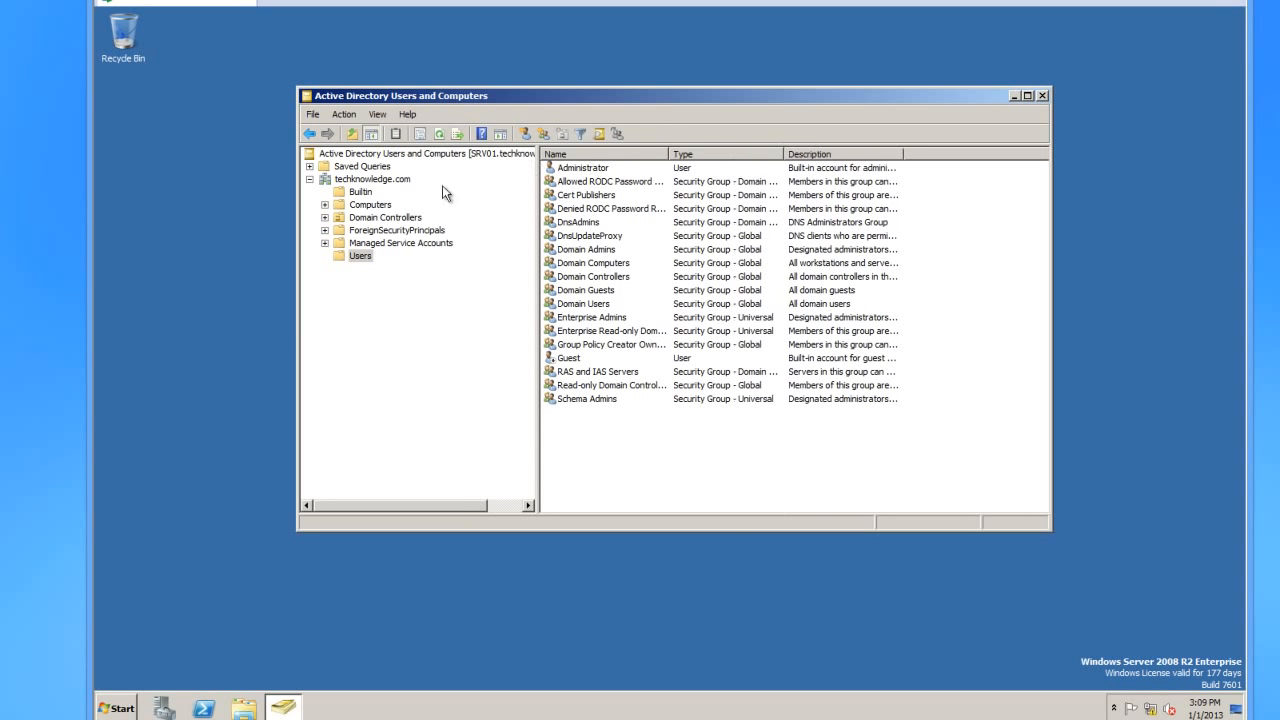
Step: Compare the Administrators group in the Builtin container with the Administrator account in the Users container
{"action": "left_click", "coordinate": [372, 193]}
{"action": "left_click_drag", "start_coordinate": [621, 154], "coordinate": [731, 155]}
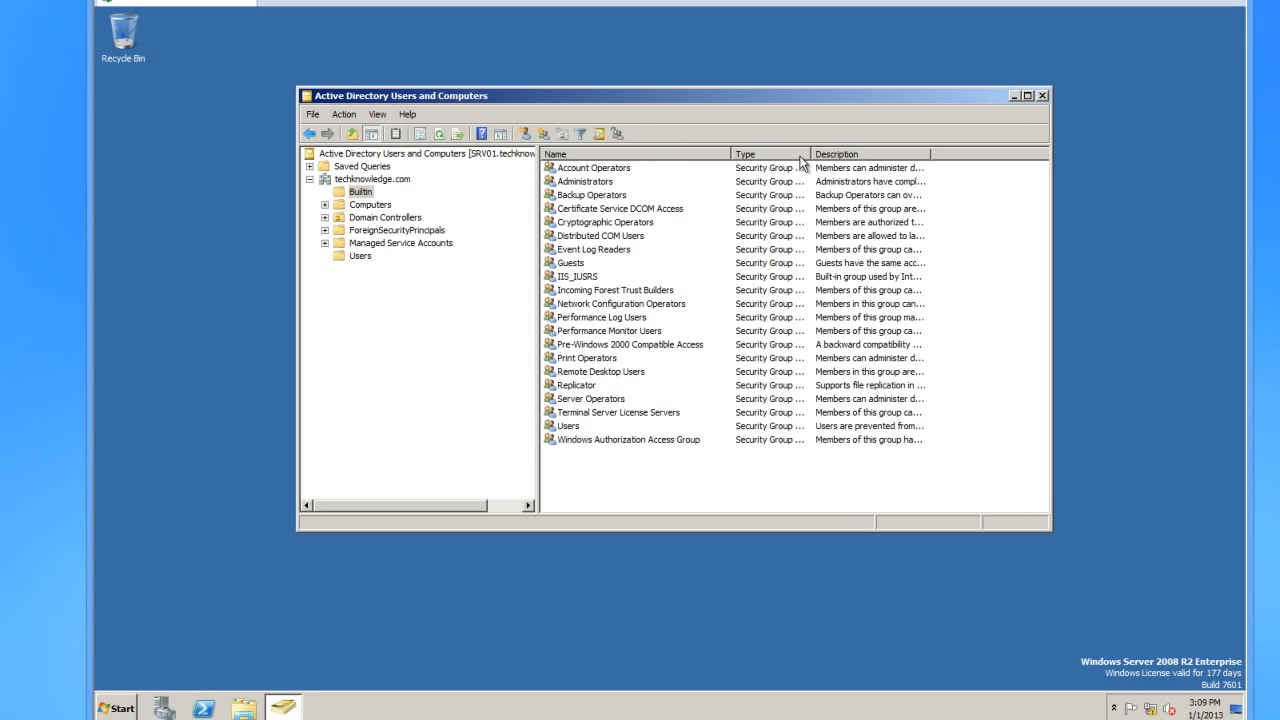
{"action": "left_click", "coordinate": [592, 184]}
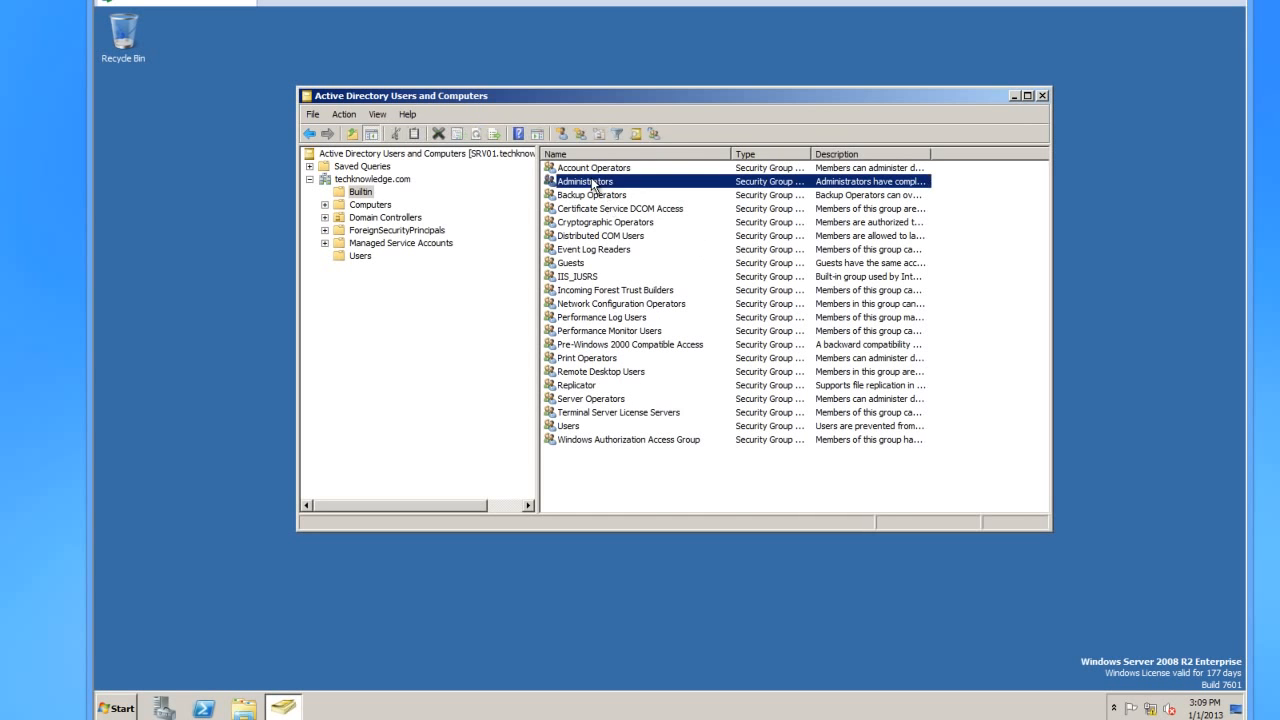
{"action": "left_click", "coordinate": [380, 263]}
{"action": "left_click", "coordinate": [364, 258]}
{"action": "left_click", "coordinate": [605, 170]}
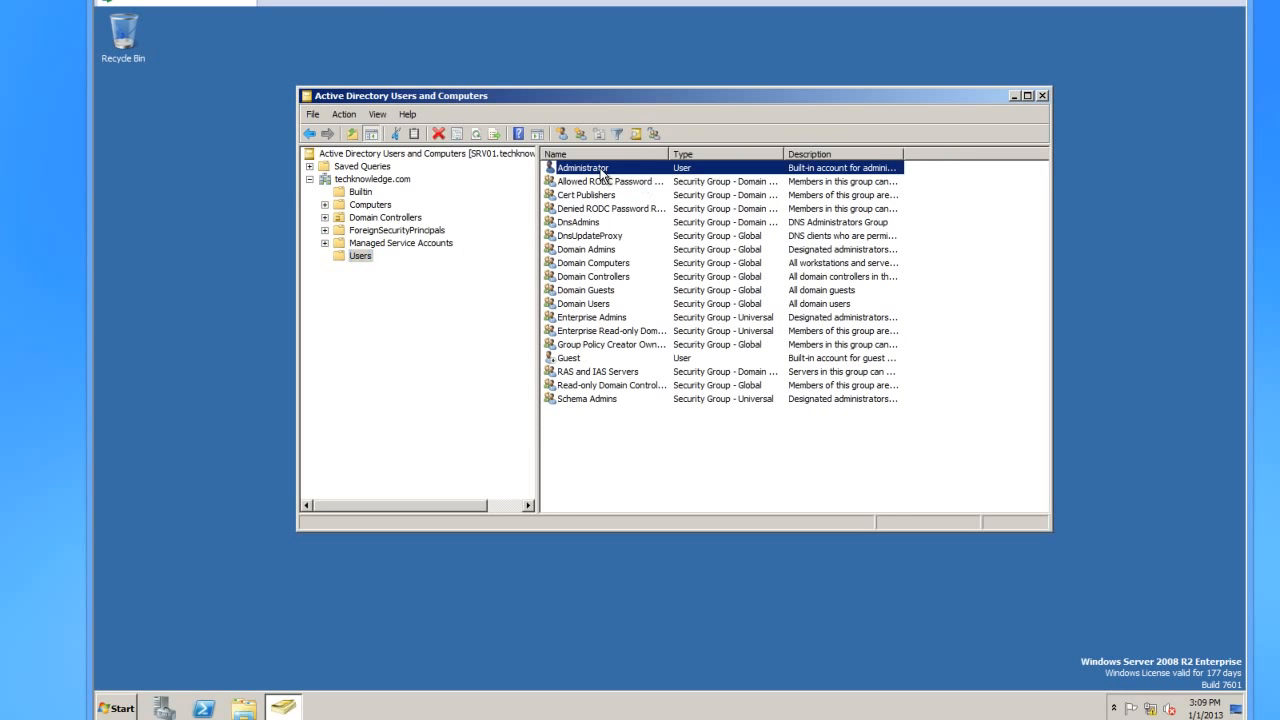
Step: Select the Administrators group in Builtin again and widen the Type and Description columns to read its details
{"action": "left_click", "coordinate": [367, 193]}
{"action": "left_click", "coordinate": [622, 184]}
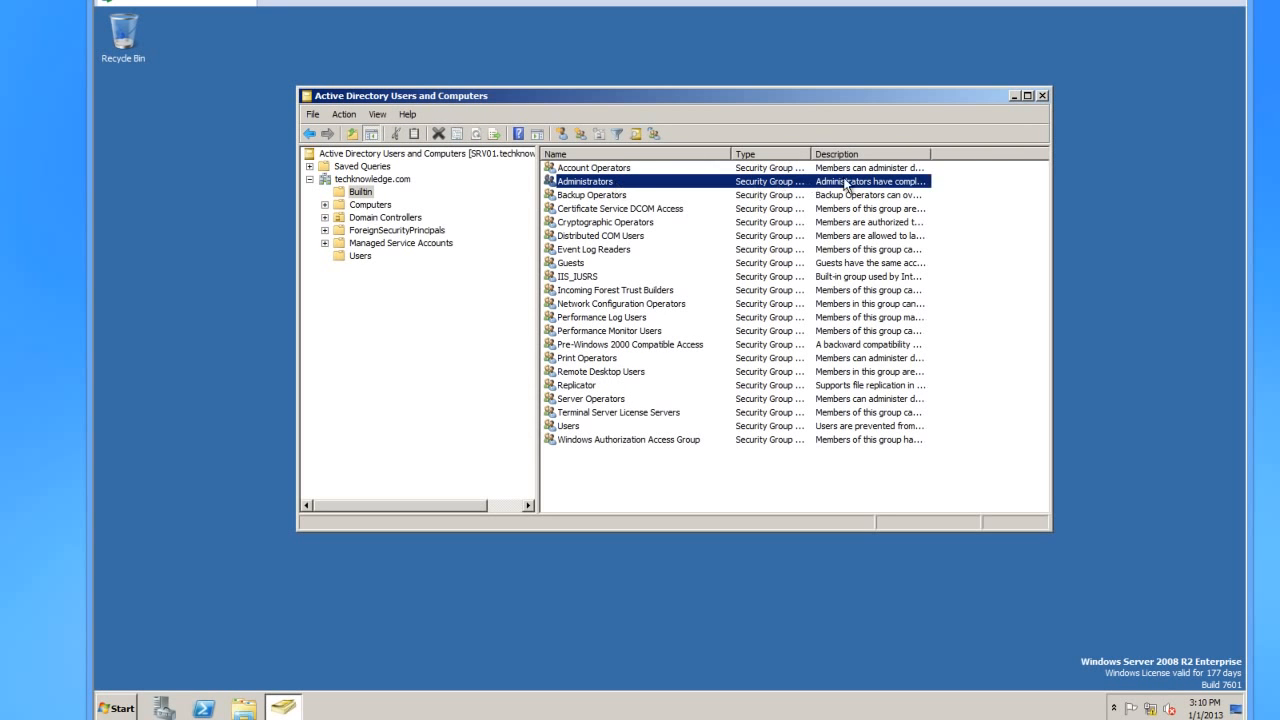
{"action": "left_click_drag", "start_coordinate": [928, 157], "coordinate": [1008, 150]}
{"action": "left_click_drag", "start_coordinate": [811, 154], "coordinate": [872, 152]}
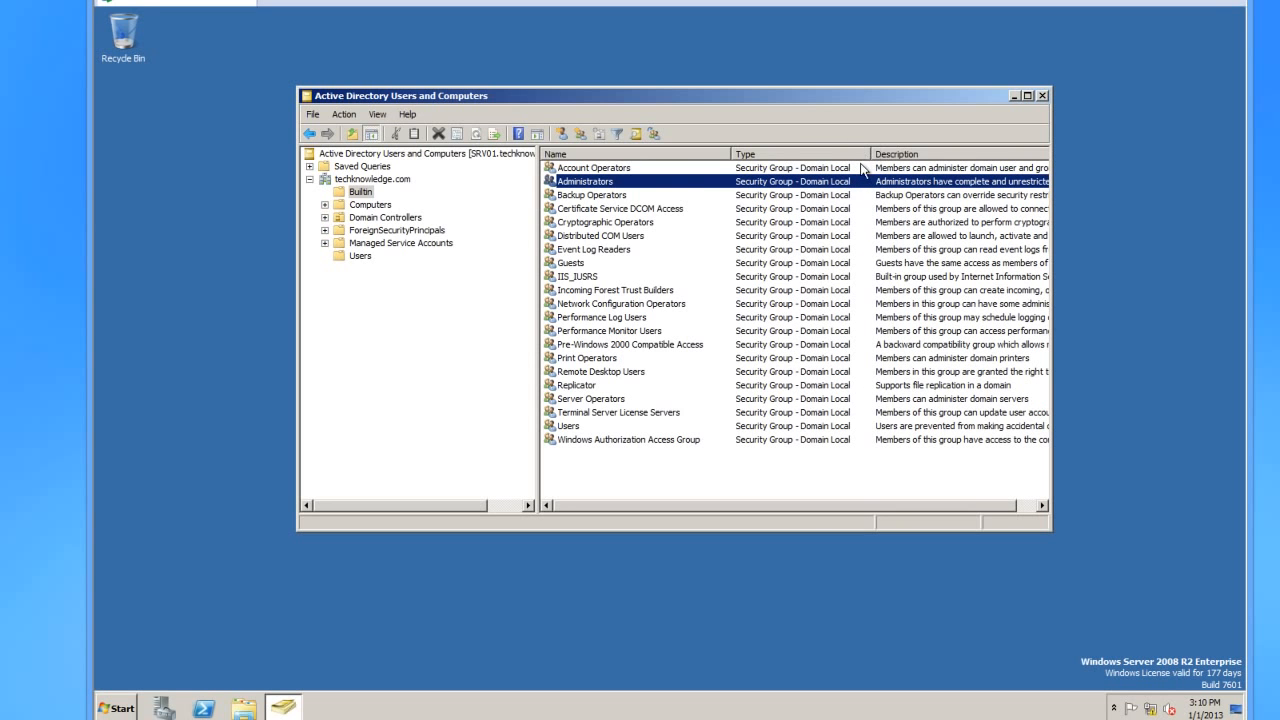
Step: Review the Administrator account and the Domain Controllers and Domain Admins groups in the Users container
{"action": "left_click", "coordinate": [362, 255]}
{"action": "left_click", "coordinate": [609, 170]}
{"action": "left_click_drag", "start_coordinate": [668, 153], "coordinate": [695, 148]}
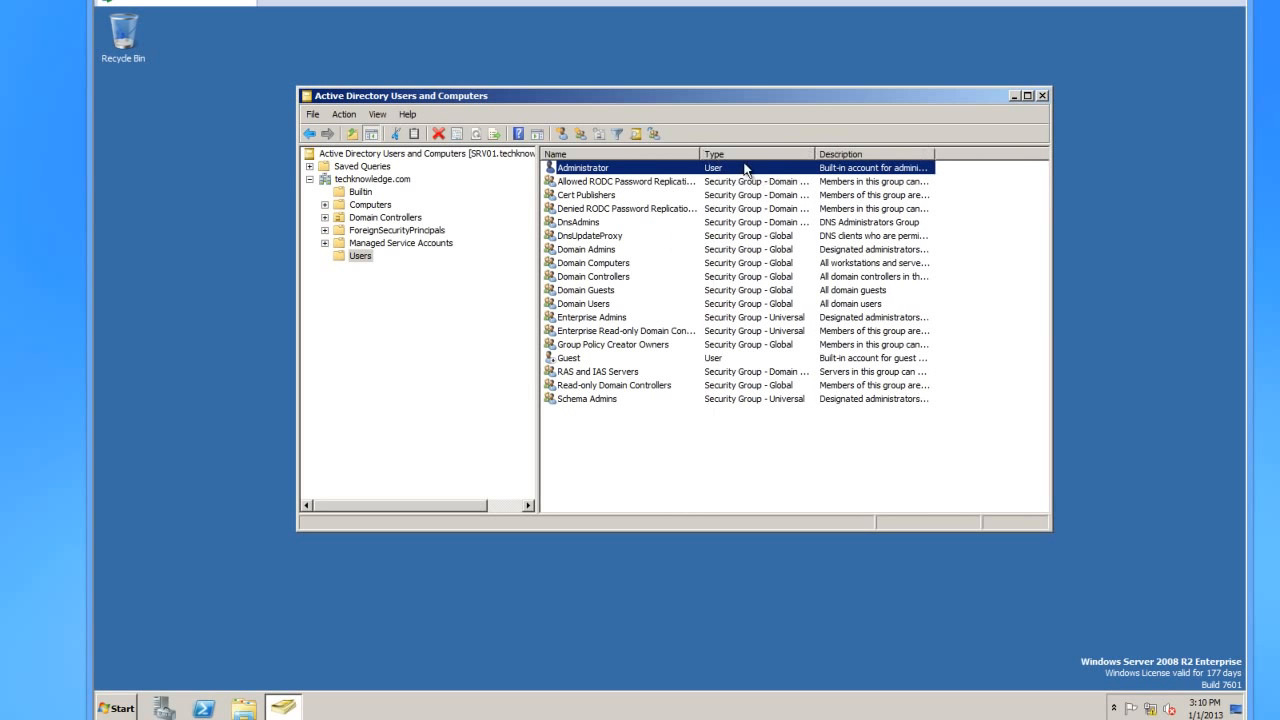
{"action": "left_click", "coordinate": [603, 276]}
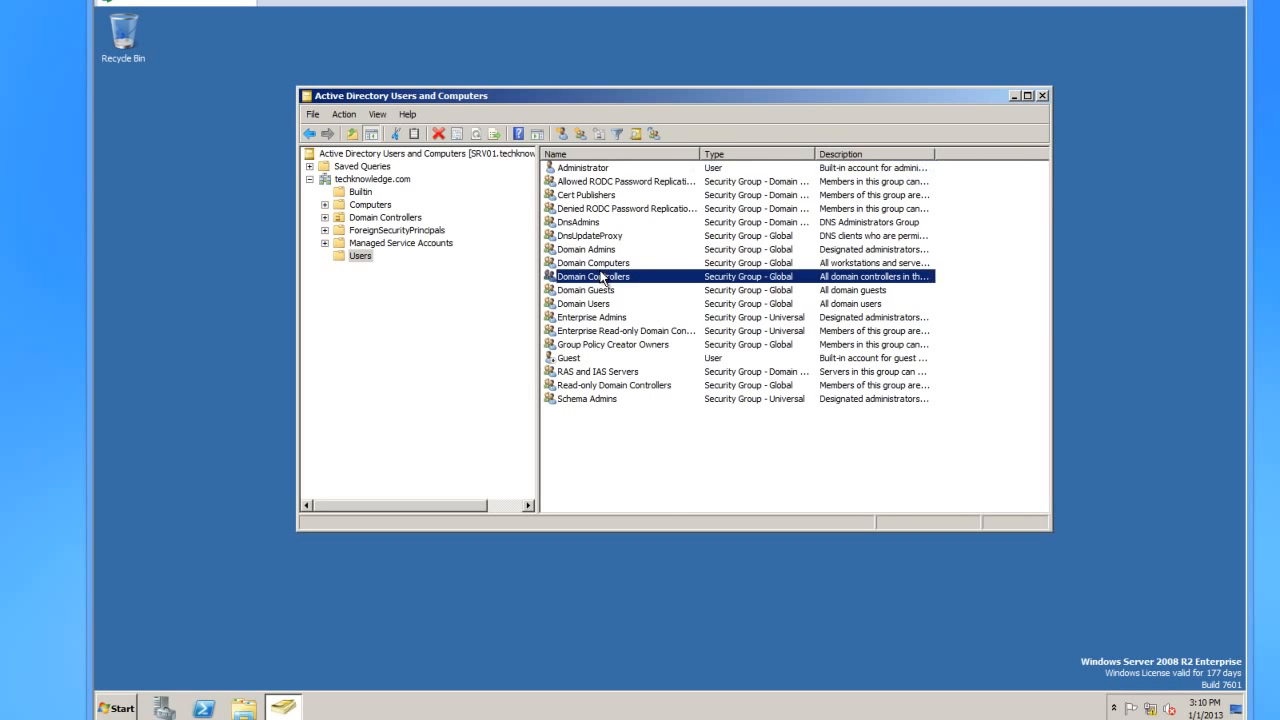
{"action": "left_click", "coordinate": [598, 250]}
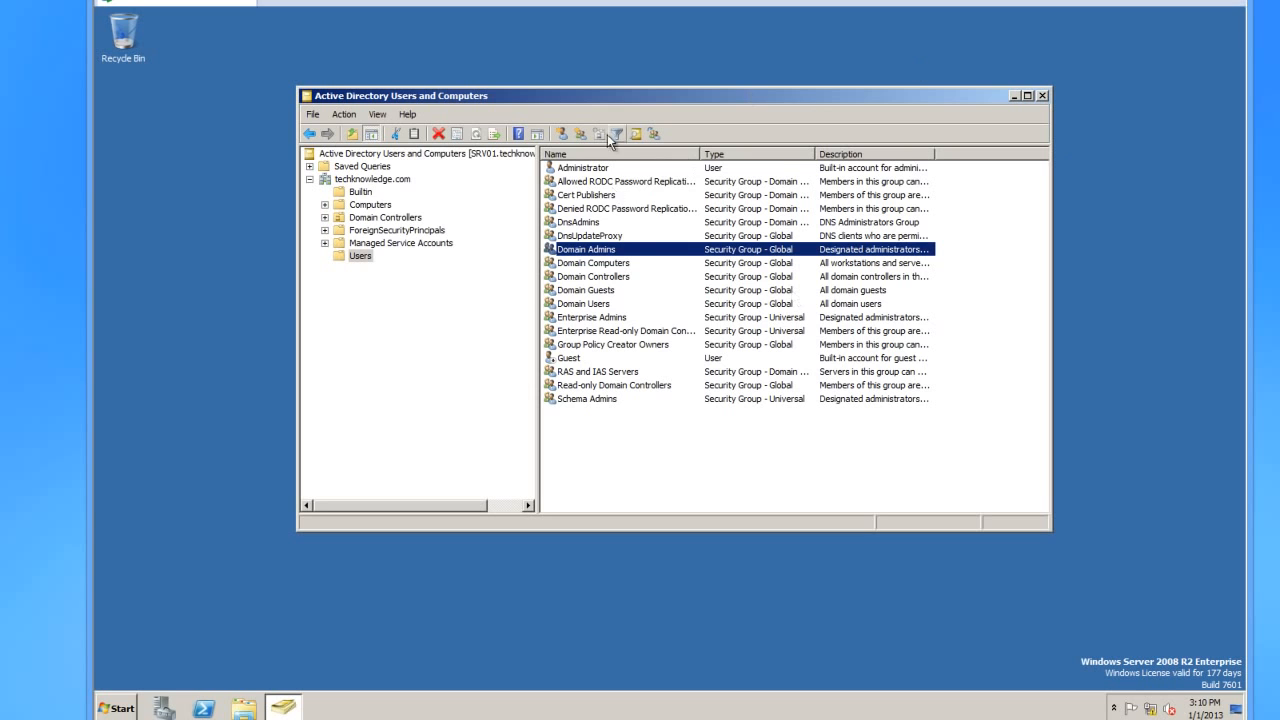
Step: Check the Computers container, and examine the type and site of SRV01 under Domain Controllers
{"action": "left_click", "coordinate": [370, 205]}
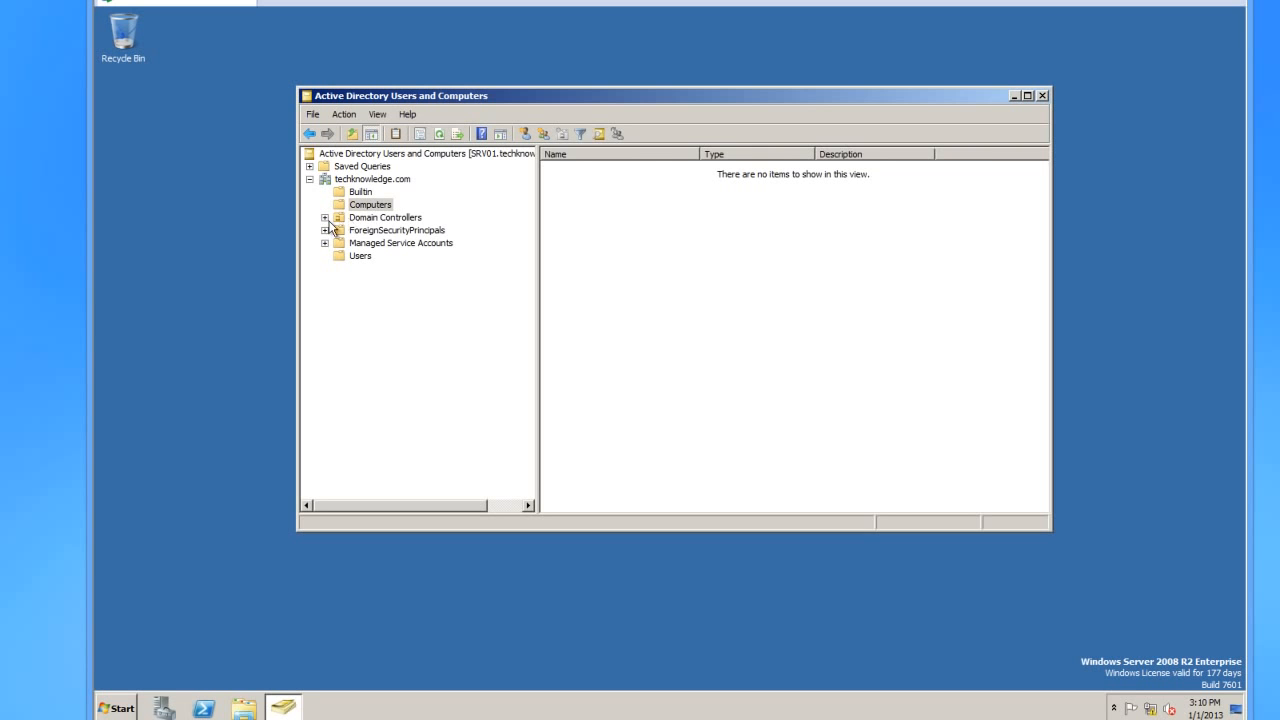
{"action": "left_click", "coordinate": [372, 218]}
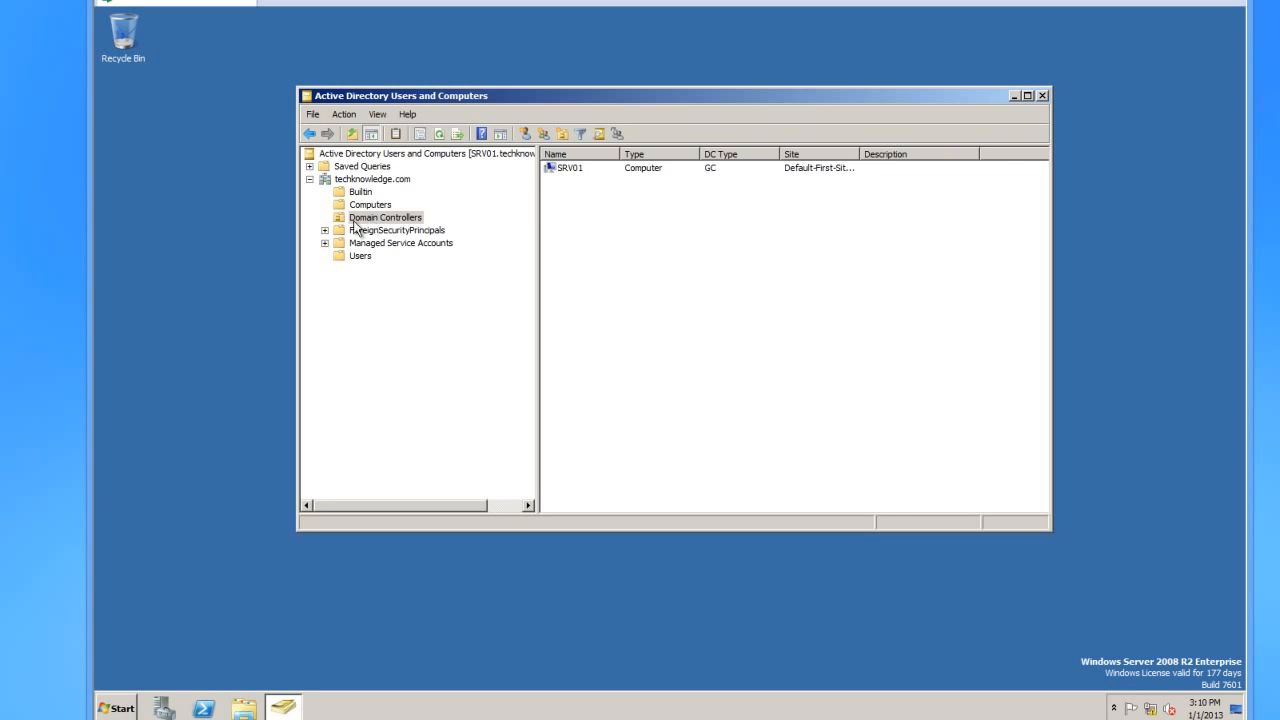
{"action": "left_click", "coordinate": [586, 171]}
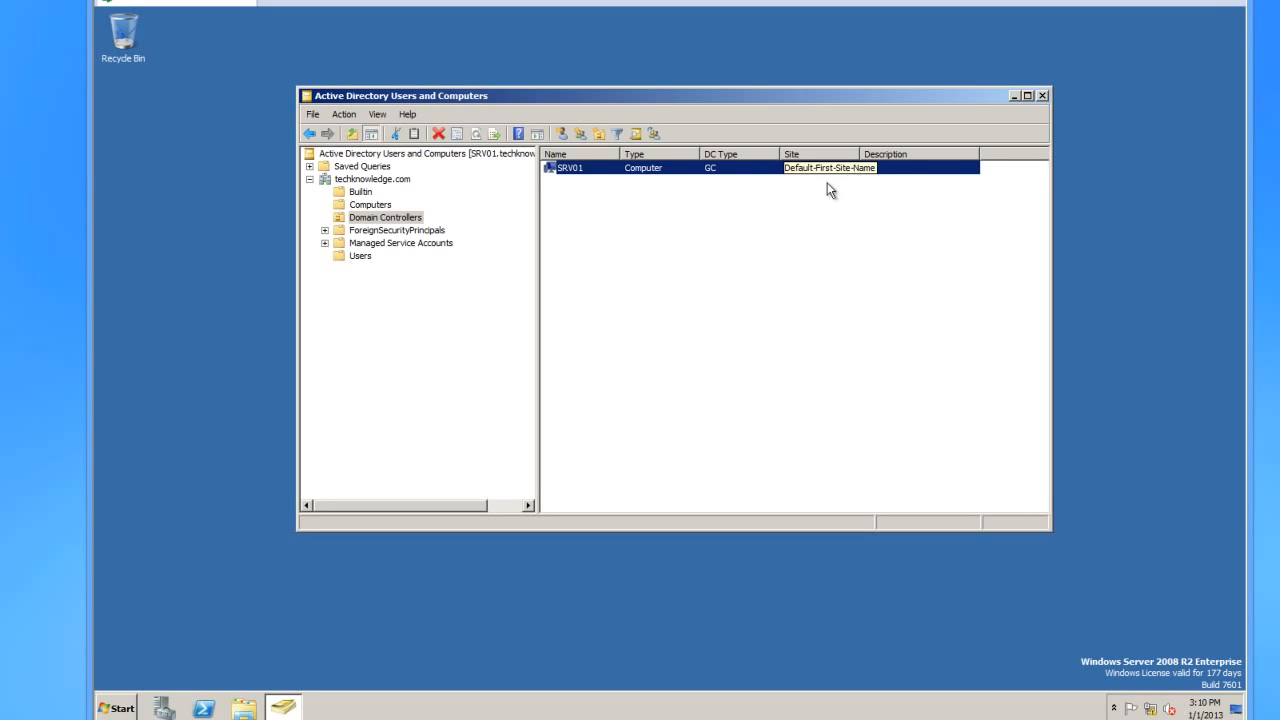
{"action": "left_click", "coordinate": [714, 192]}
{"action": "left_click", "coordinate": [718, 167]}
Step: View the Managed Service Accounts and ForeignSecurityPrincipals containers, and return to the Users container
{"action": "left_click", "coordinate": [368, 243]}
{"action": "left_click", "coordinate": [395, 232]}
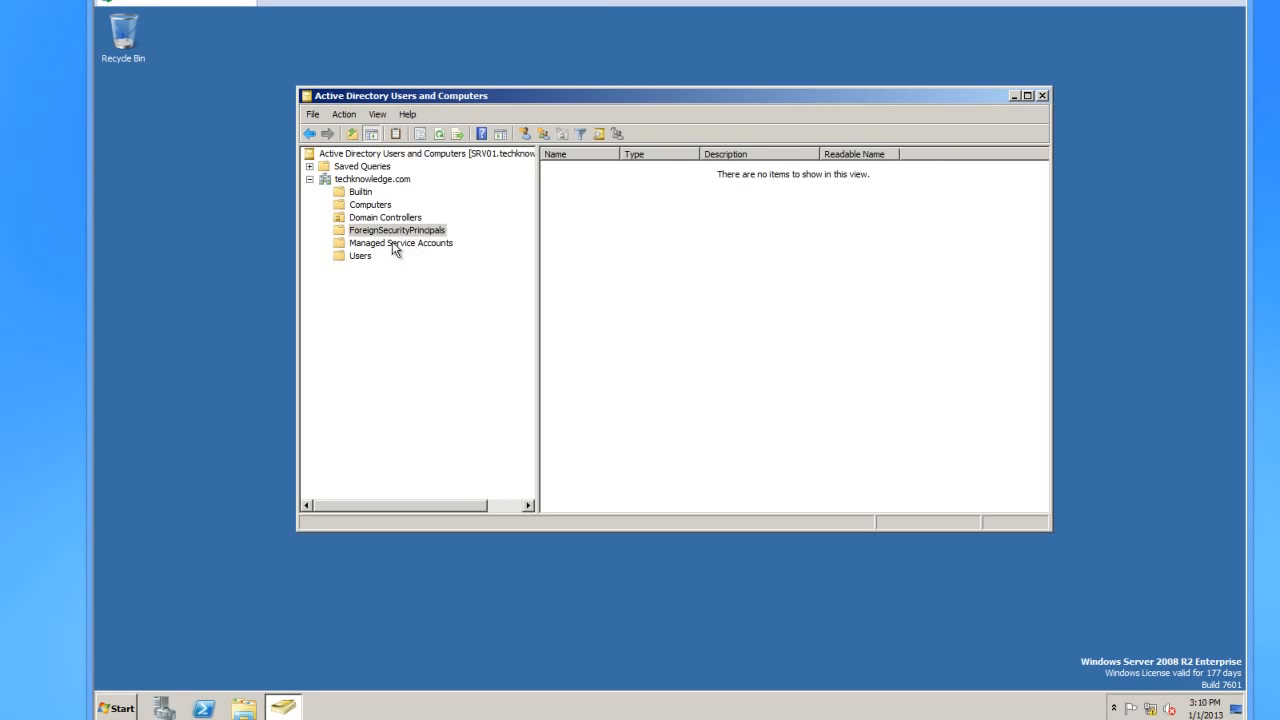
{"action": "left_click", "coordinate": [359, 257]}
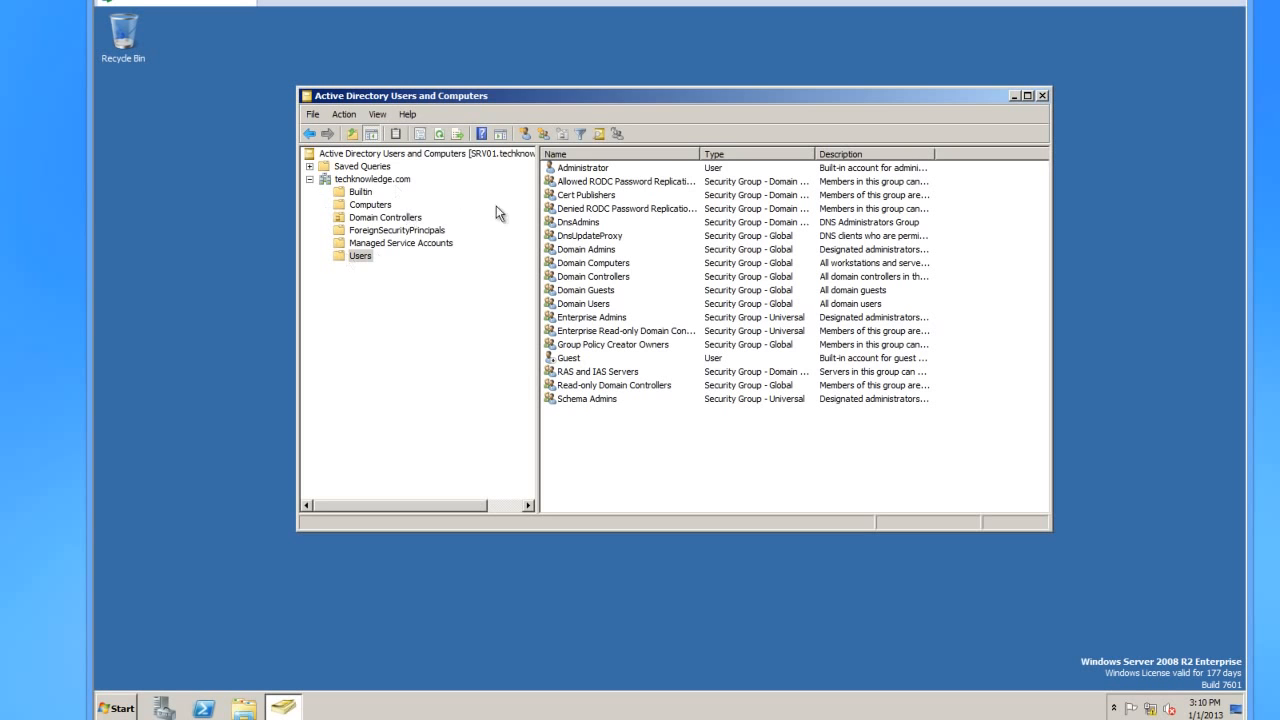
Step: Open the SYSVOL folder inside the Windows folder on Local Disk (C:)
{"action": "left_click", "coordinate": [116, 708]}
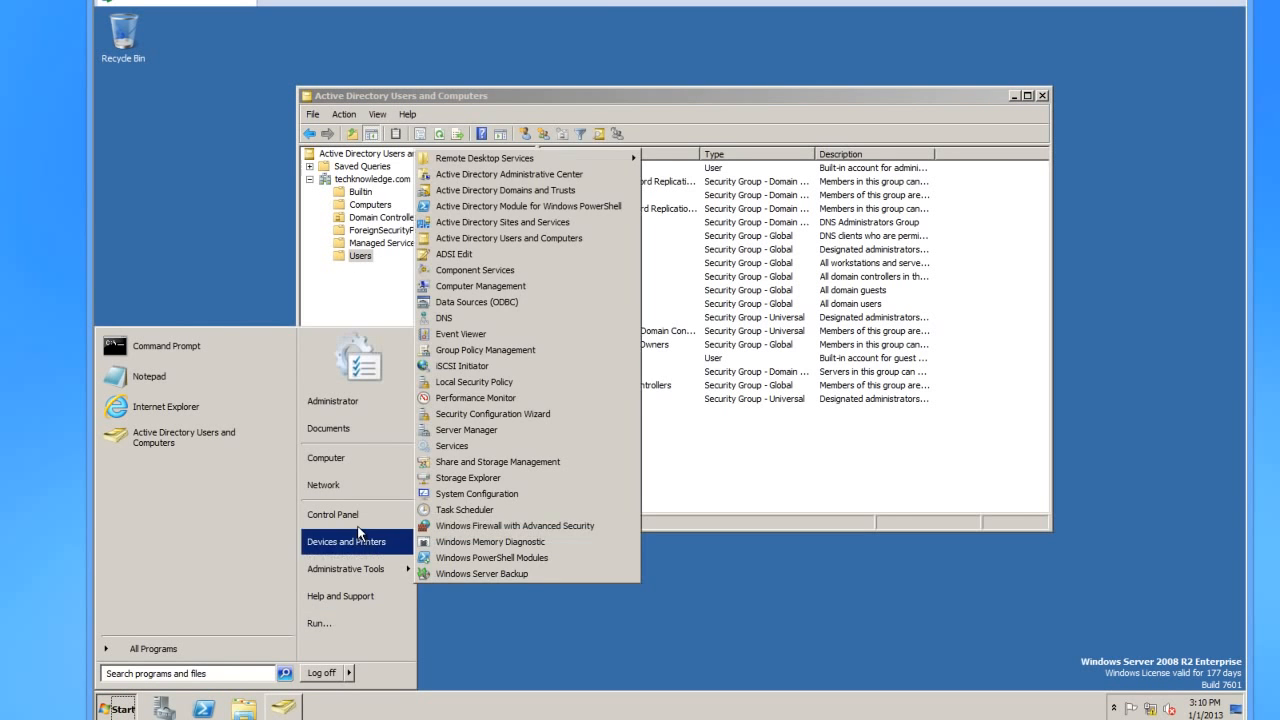
{"action": "left_click", "coordinate": [340, 459]}
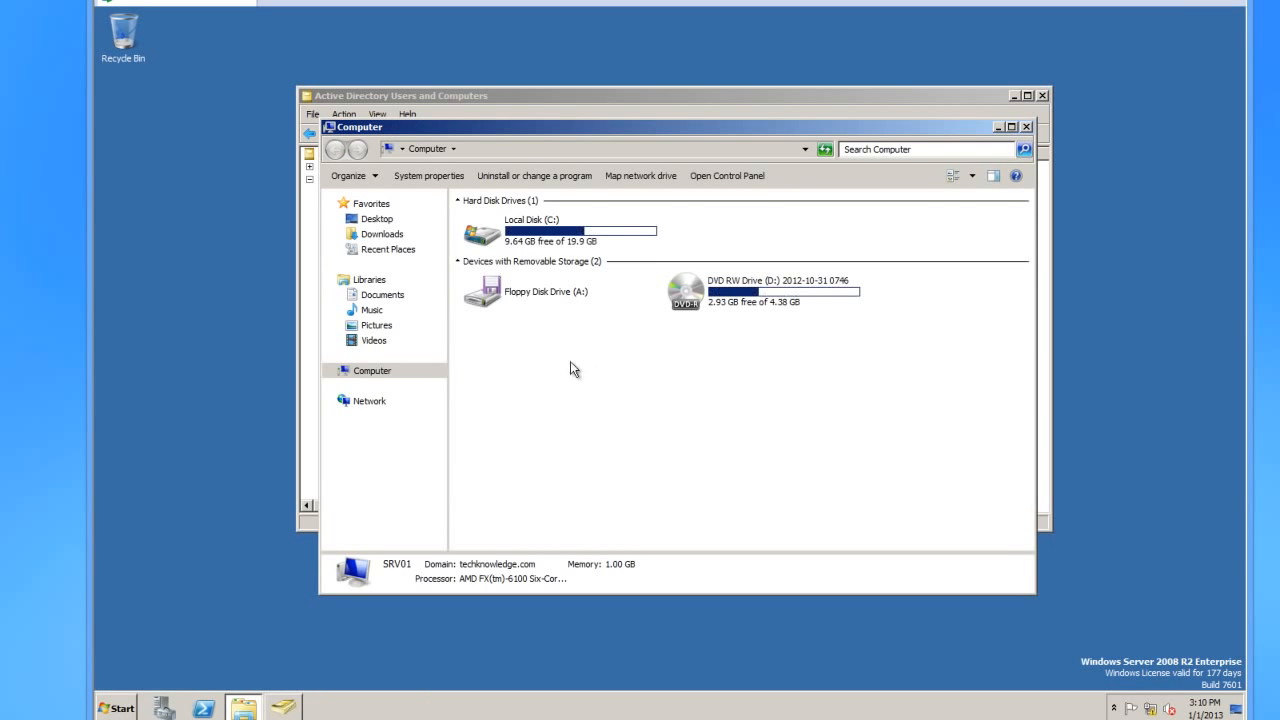
{"action": "left_click", "coordinate": [528, 232]}
{"action": "double_click", "coordinate": [528, 232]}
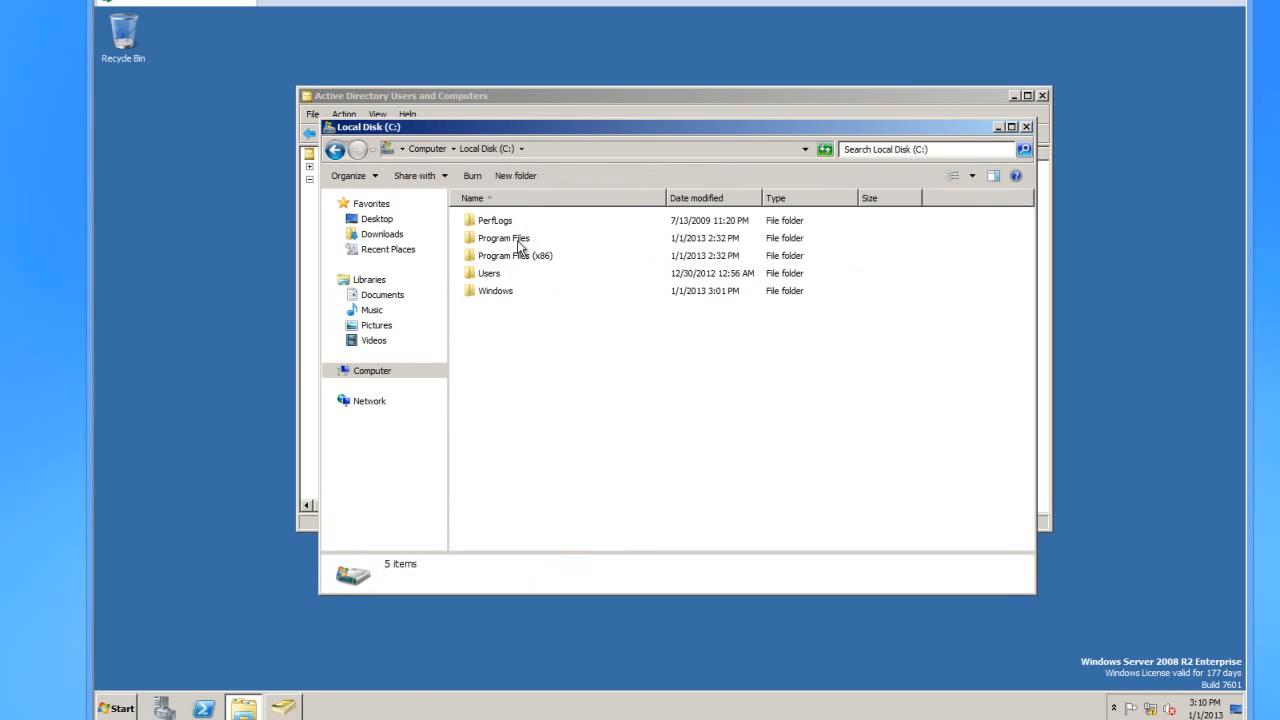
{"action": "double_click", "coordinate": [484, 292]}
{"action": "scroll", "coordinate": [575, 351], "scroll_direction": "down", "scroll_amount": 8}
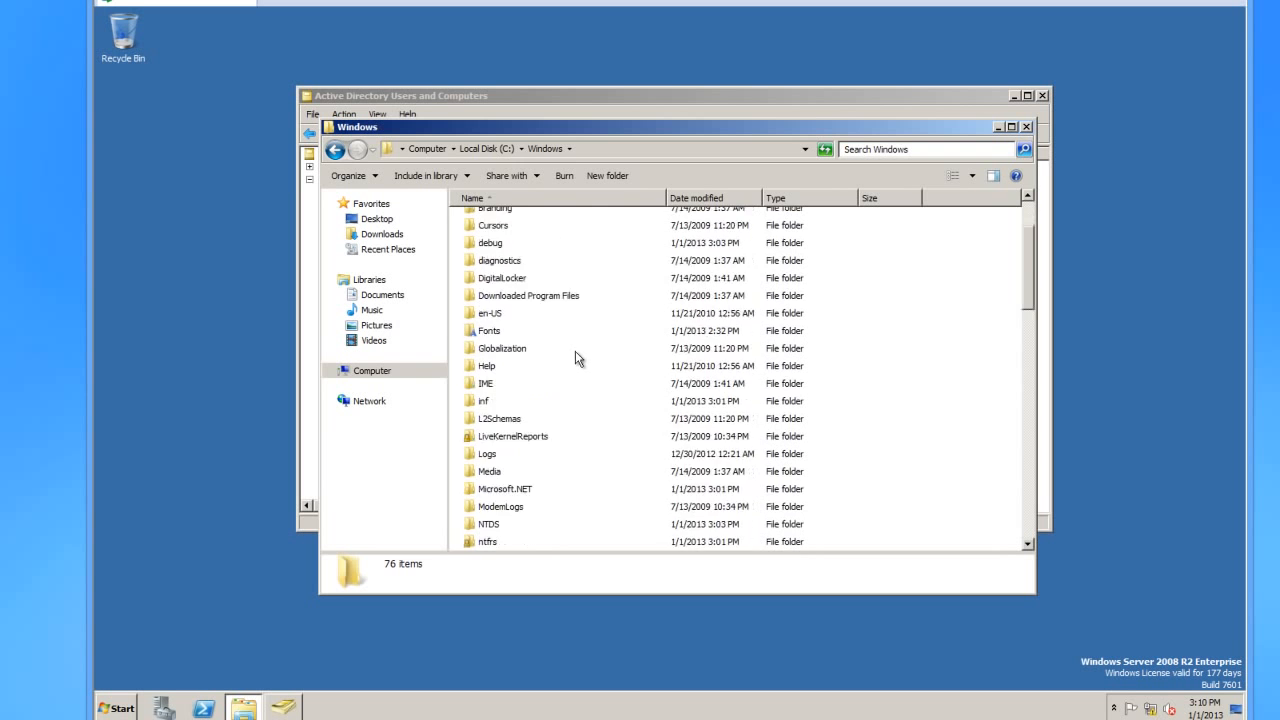
{"action": "scroll", "coordinate": [519, 394], "scroll_direction": "down", "scroll_amount": 3}
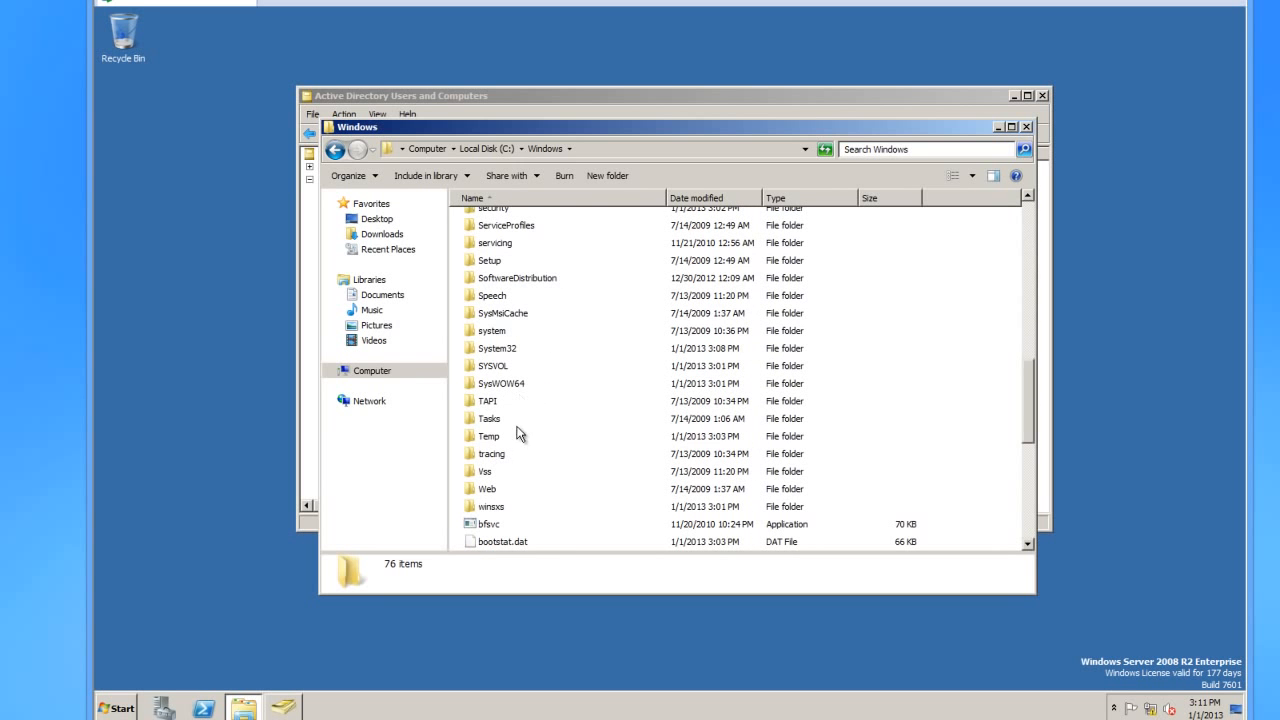
{"action": "double_click", "coordinate": [488, 368]}
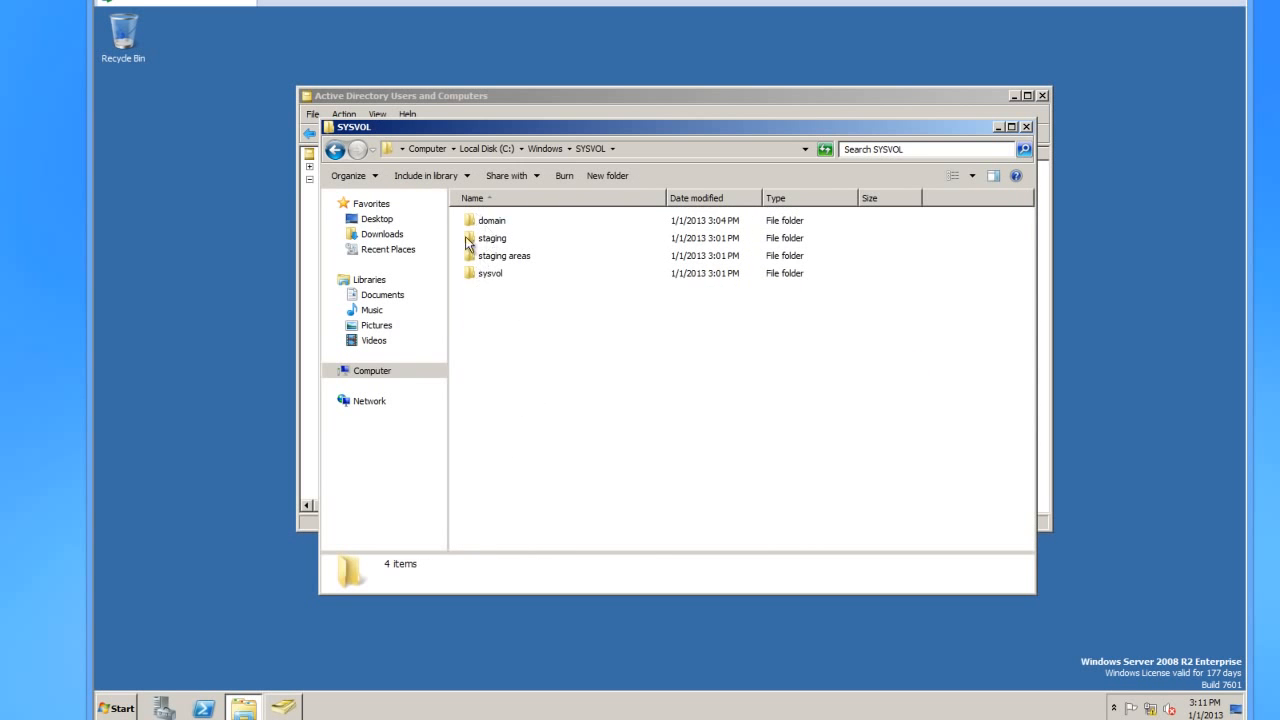
Step: Go back to the Windows folder and view the contents of its Logs folder
{"action": "left_click", "coordinate": [334, 149]}
{"action": "scroll", "coordinate": [554, 396], "scroll_direction": "up", "scroll_amount": 3}
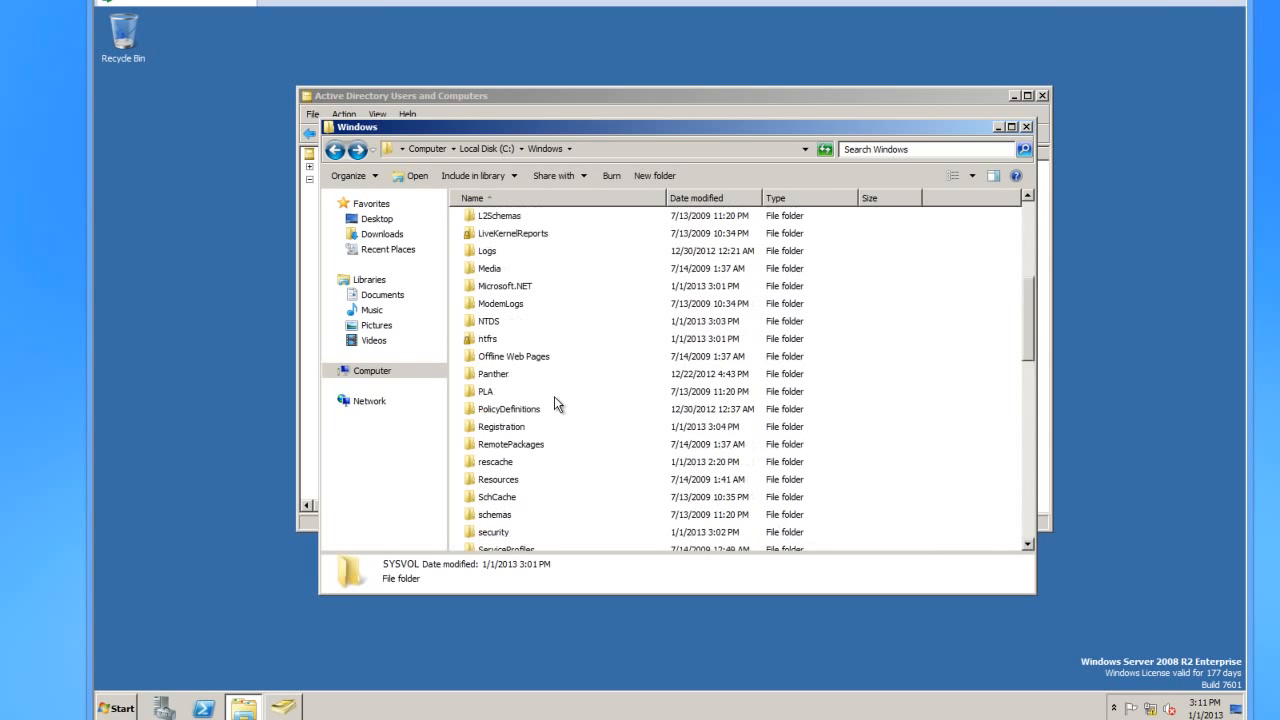
{"action": "double_click", "coordinate": [487, 257]}
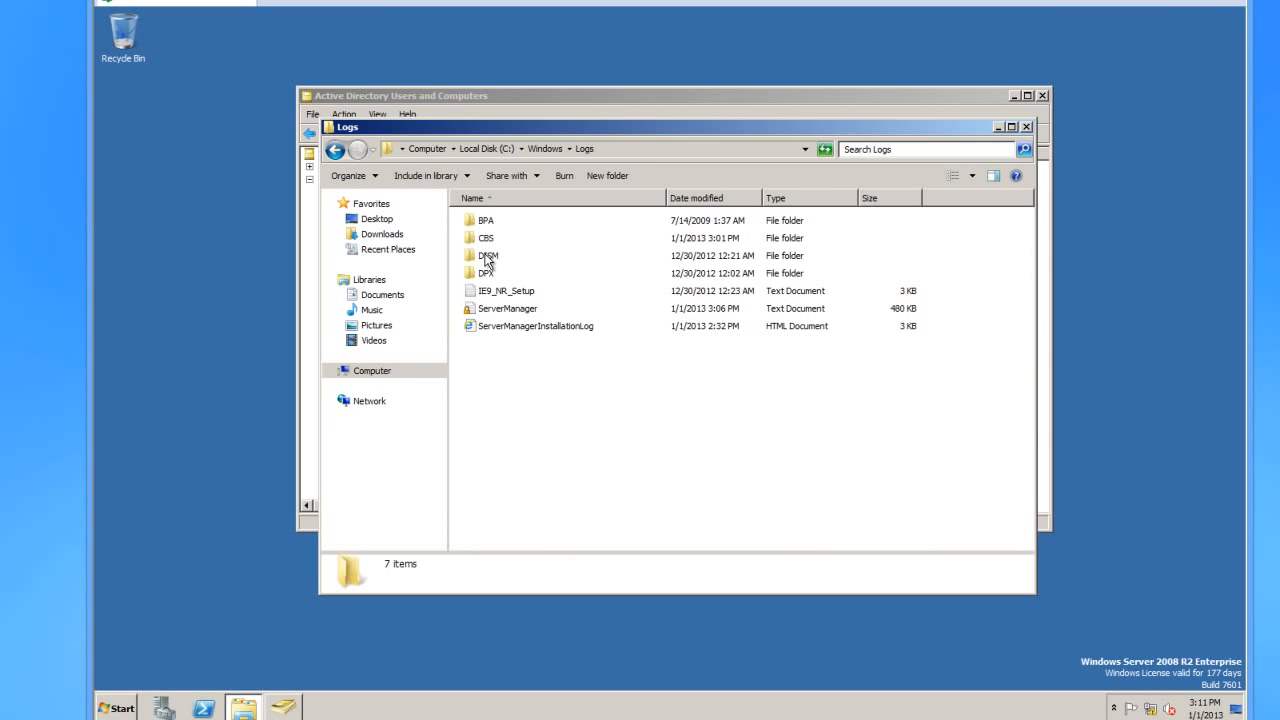
Step: Open the NTDS folder inside the Windows folder and examine the ntds.dit database file
{"action": "left_click", "coordinate": [334, 149]}
{"action": "scroll", "coordinate": [565, 400], "scroll_direction": "down", "scroll_amount": 3}
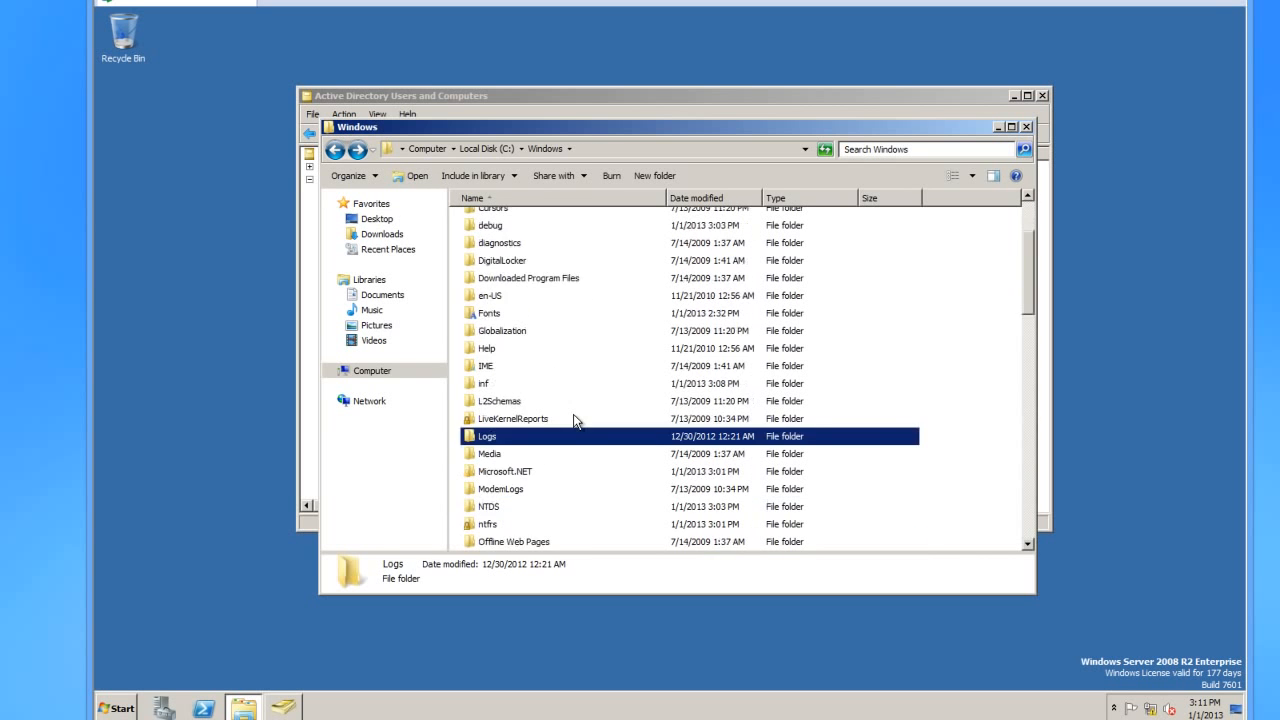
{"action": "left_click", "coordinate": [497, 458]}
{"action": "double_click", "coordinate": [497, 458]}
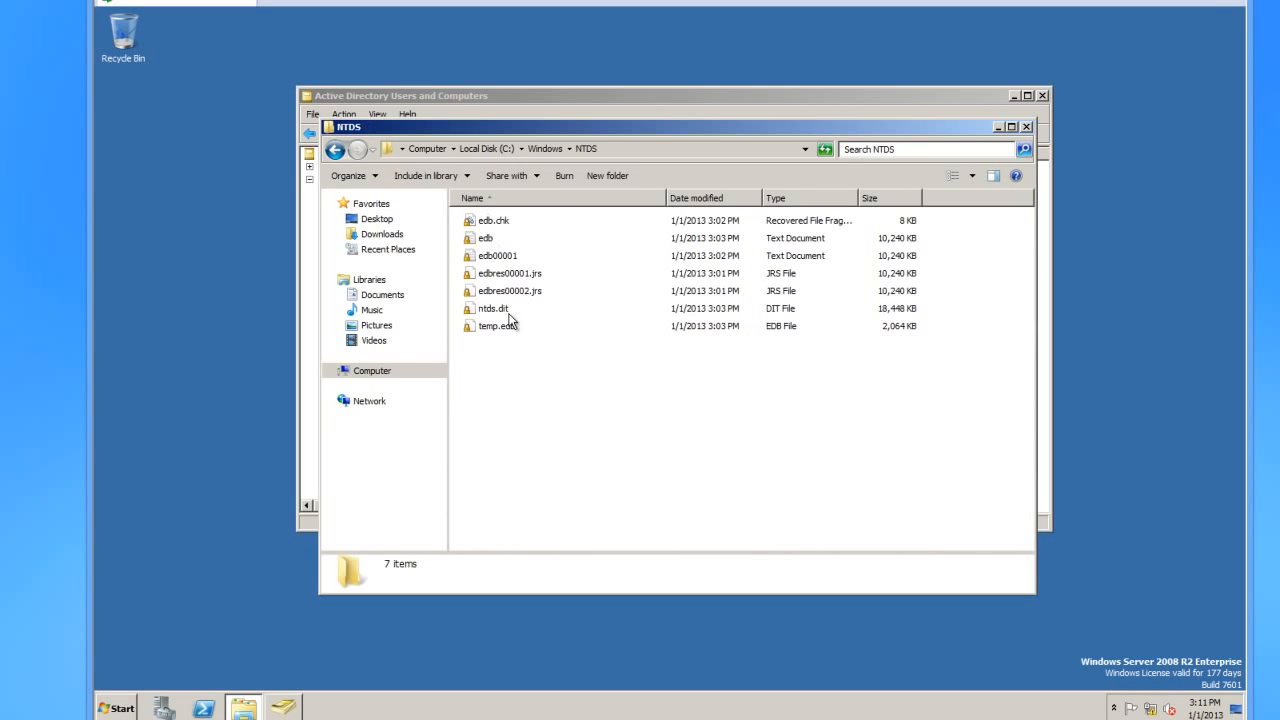
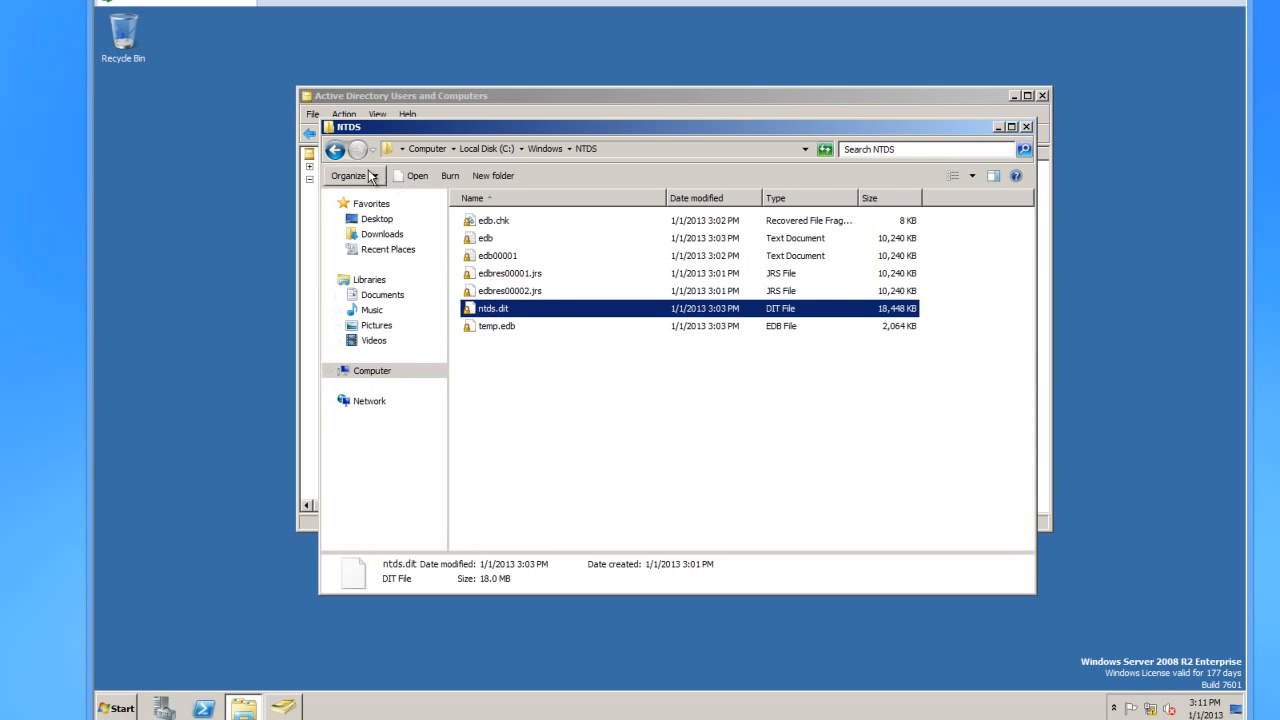
Step: Return to the Windows folder and look through the folders and files listed after NTDS
{"action": "left_click", "coordinate": [334, 150]}
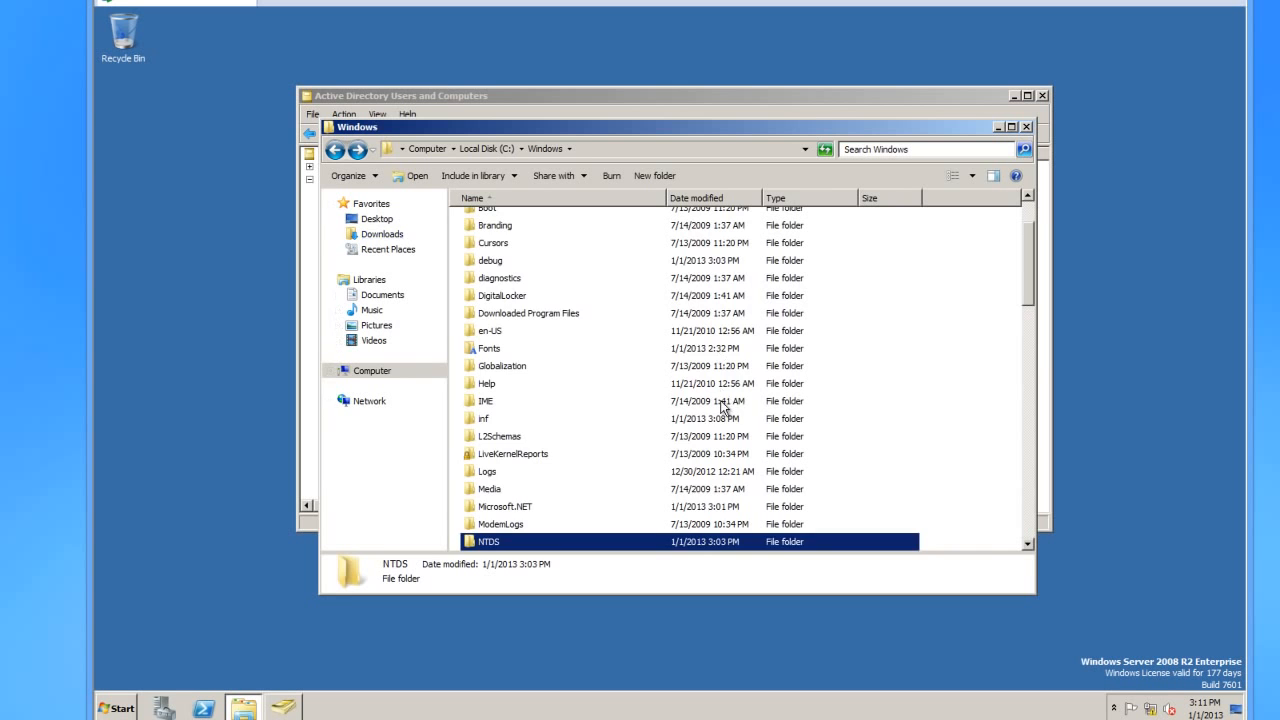
{"action": "scroll", "coordinate": [694, 390], "scroll_direction": "down", "scroll_amount": 2}
{"action": "scroll", "coordinate": [686, 396], "scroll_direction": "down", "scroll_amount": 5}
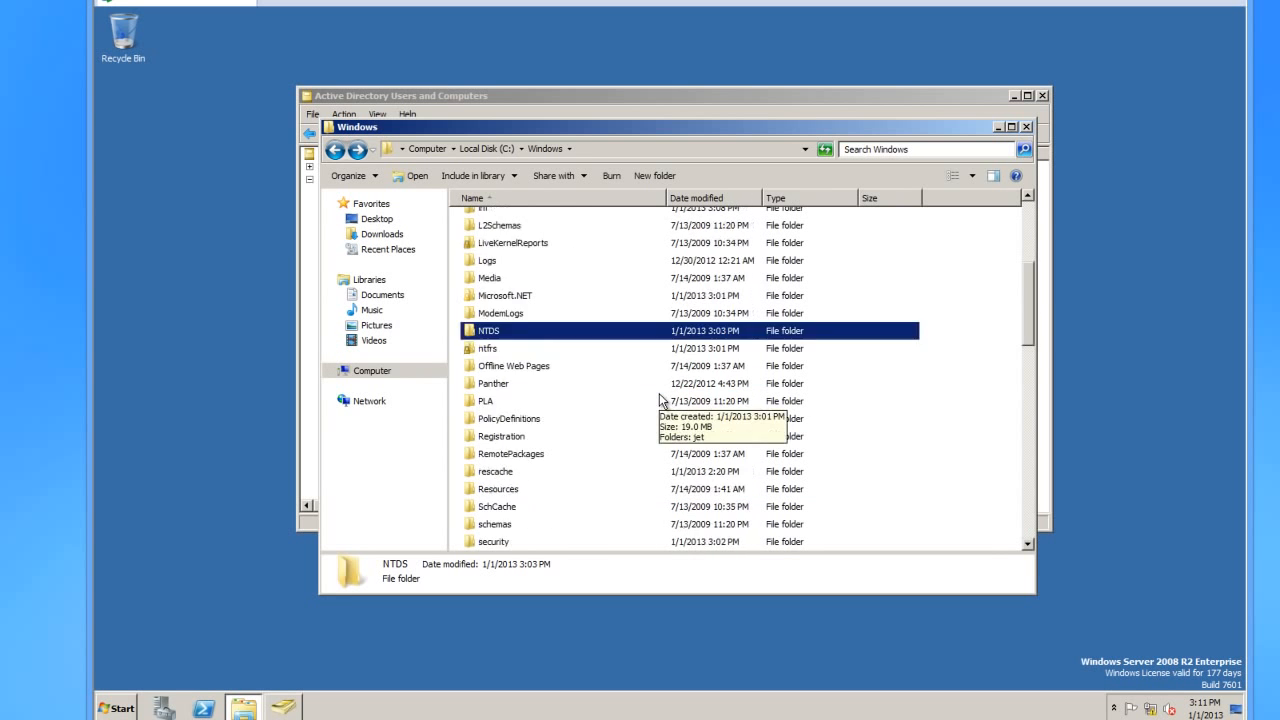
{"action": "scroll", "coordinate": [664, 398], "scroll_direction": "down", "scroll_amount": 1}
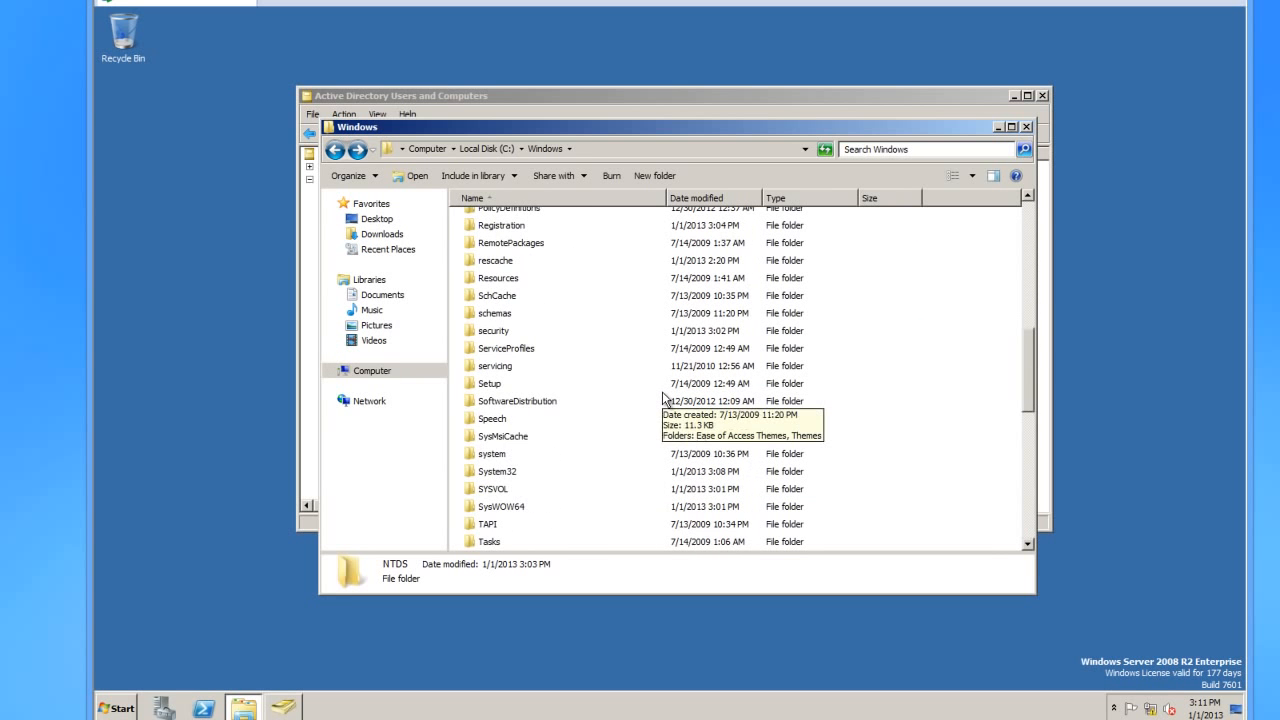
{"action": "scroll", "coordinate": [664, 398], "scroll_direction": "down", "scroll_amount": 2}
{"action": "scroll", "coordinate": [664, 398], "scroll_direction": "down", "scroll_amount": 4}
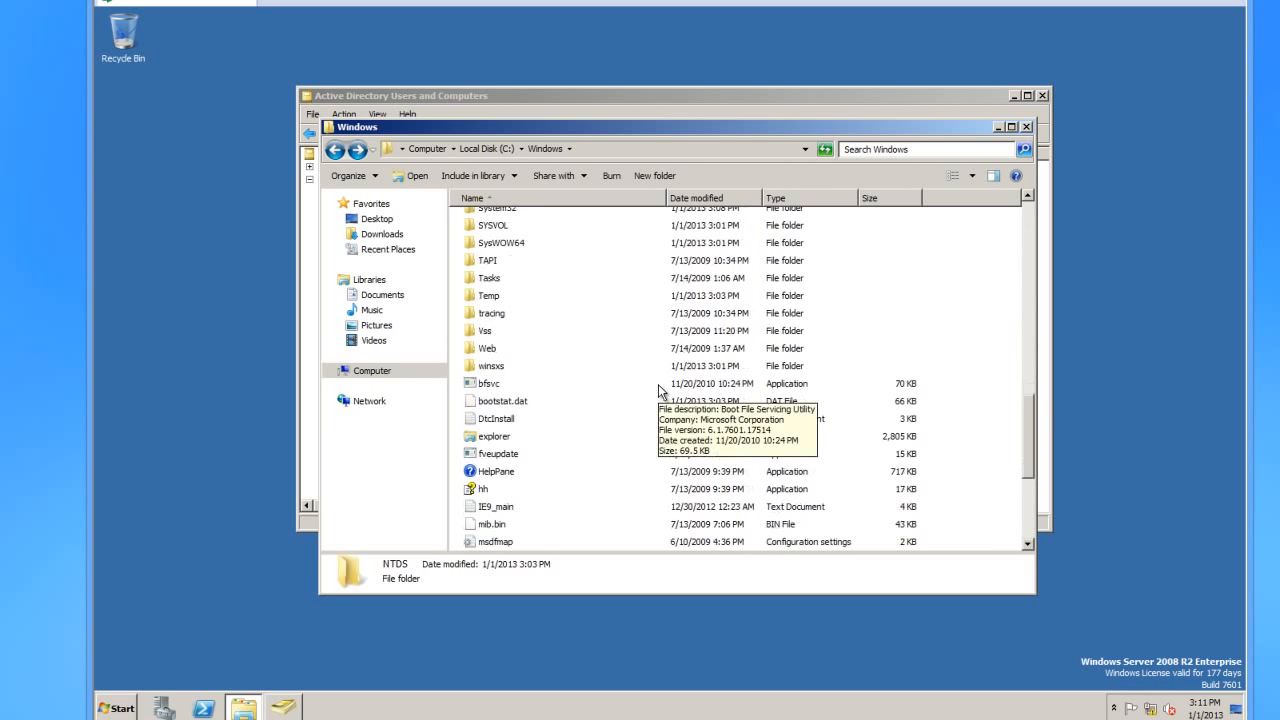
Step: Close the Windows folder window and the Active Directory Users and Computers console
{"action": "left_click", "coordinate": [1026, 127]}
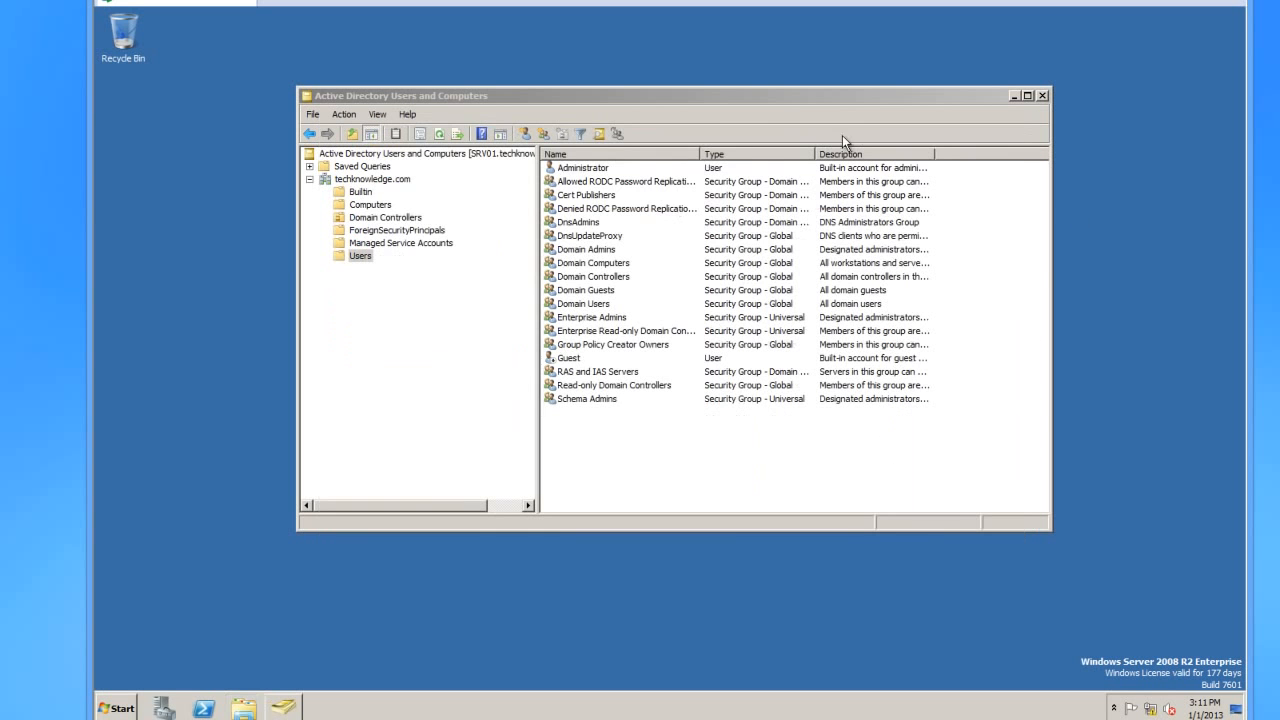
{"action": "left_click", "coordinate": [801, 95]}
{"action": "left_click", "coordinate": [1042, 96]}
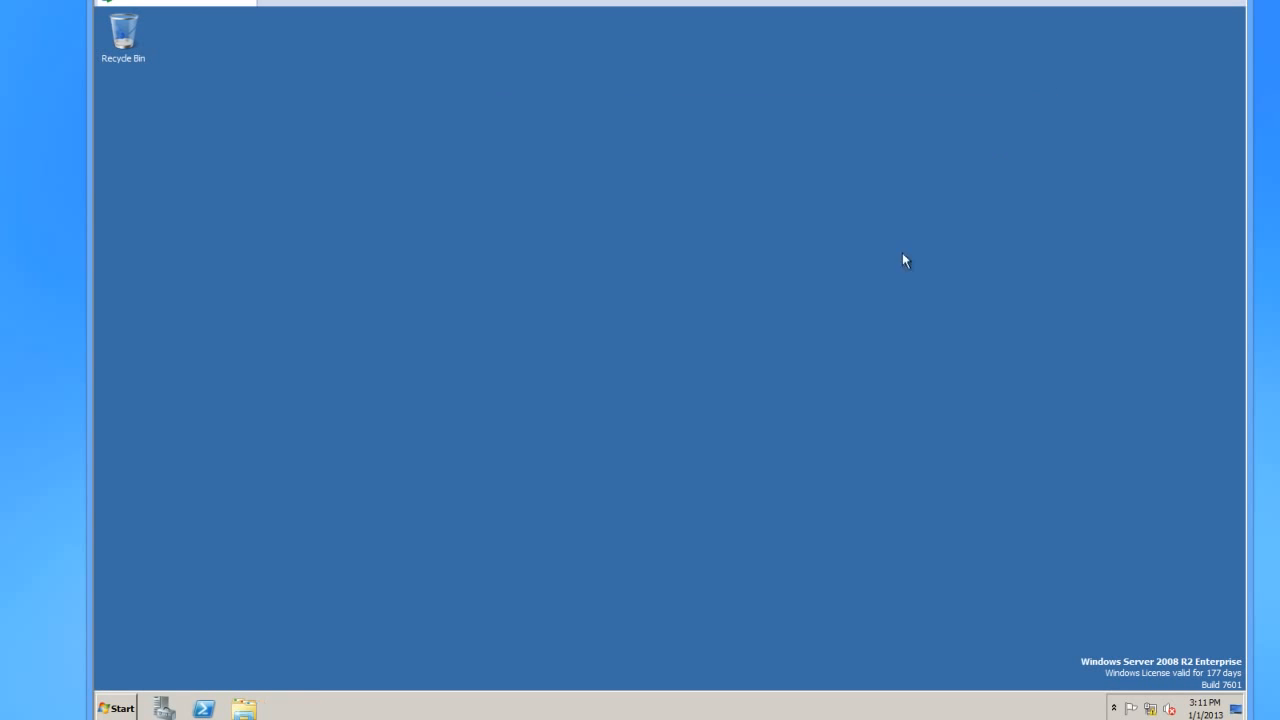